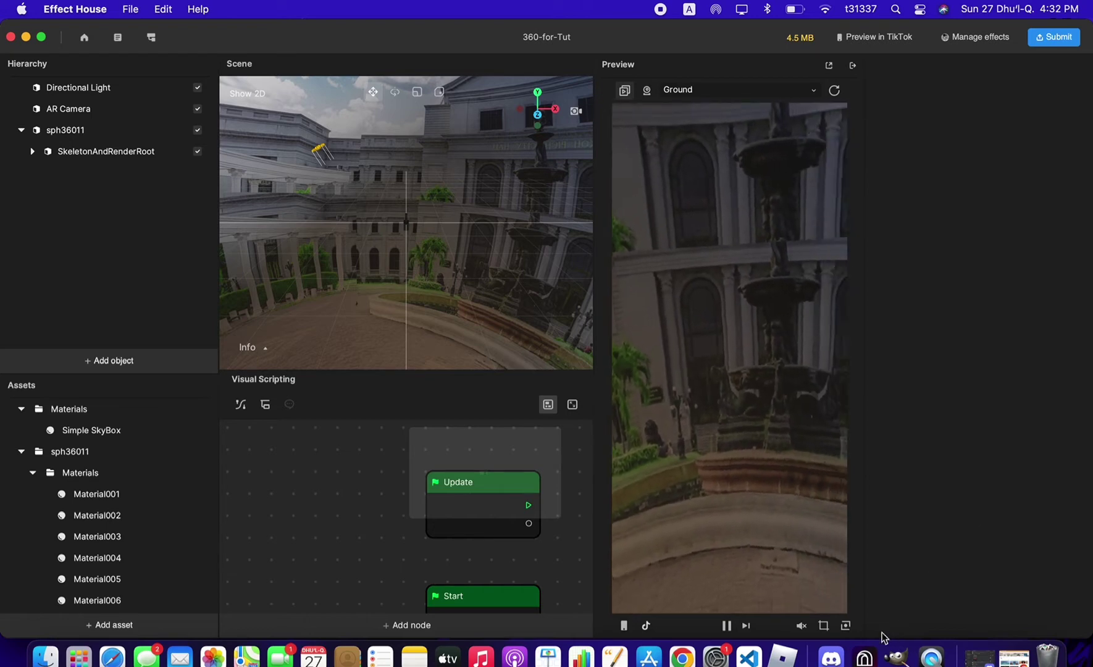
# - Switch from the Effect House 360-for-Tut project to Chrome showing Unsplash '360' results
pyautogui.click(682, 656)
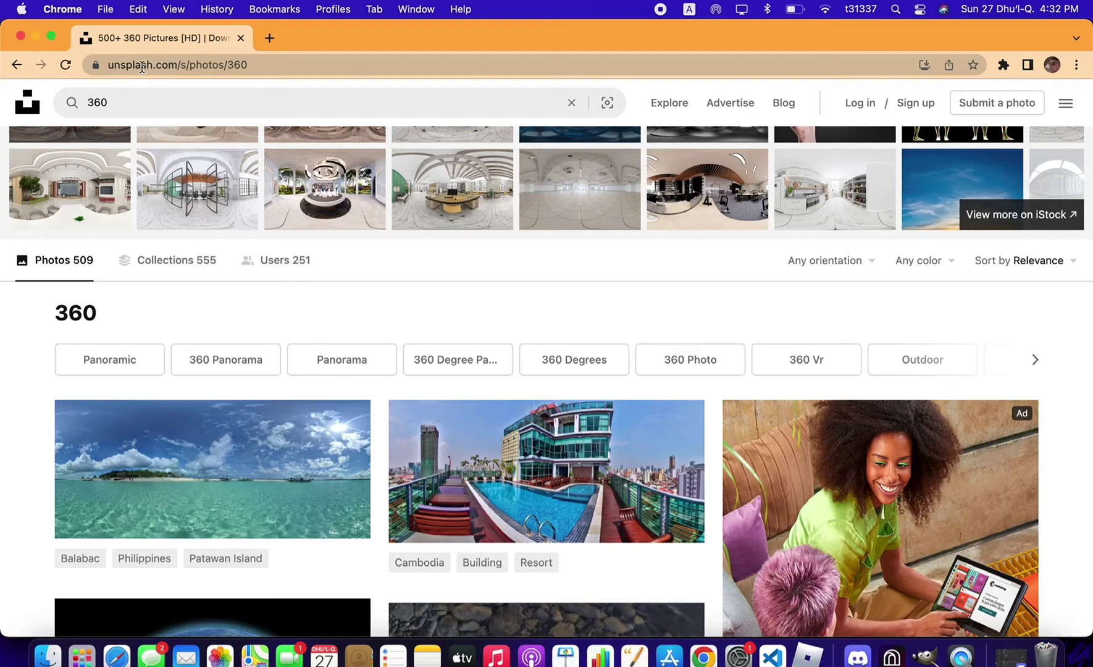
# - Browse the Unsplash 360 photo results, then bring up the 9000×3568 fountain panorama in GIMP
pyautogui.scroll(-5, 257, 283)
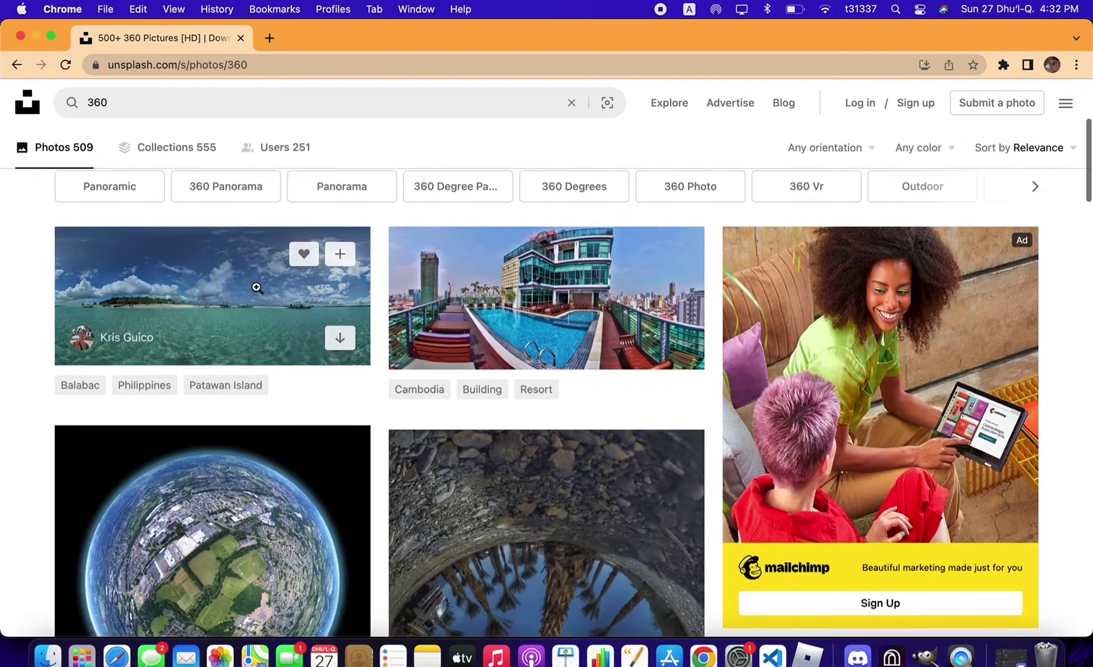
pyautogui.scroll(-10, 582, 279)
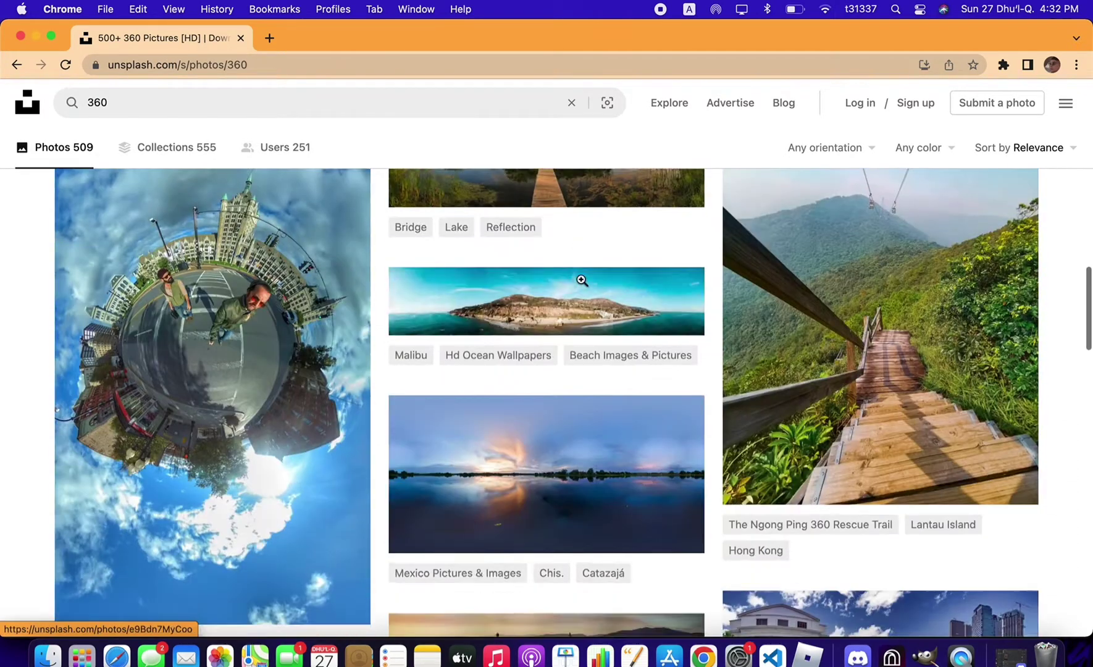
pyautogui.scroll(3, 727, 270)
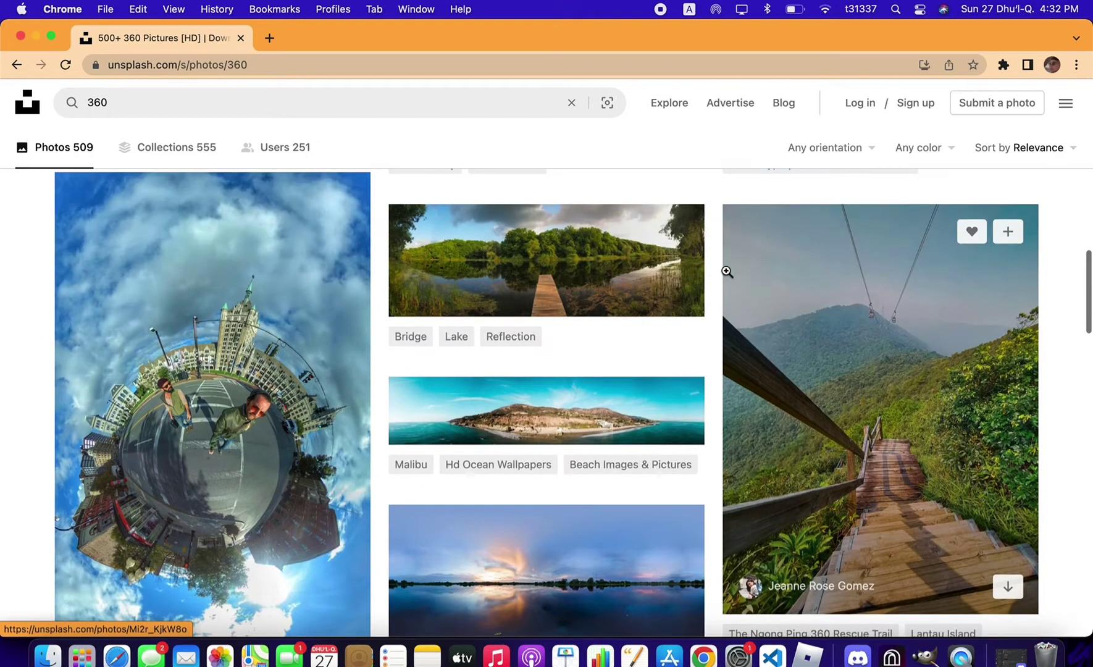
pyautogui.scroll(-2, 680, 321)
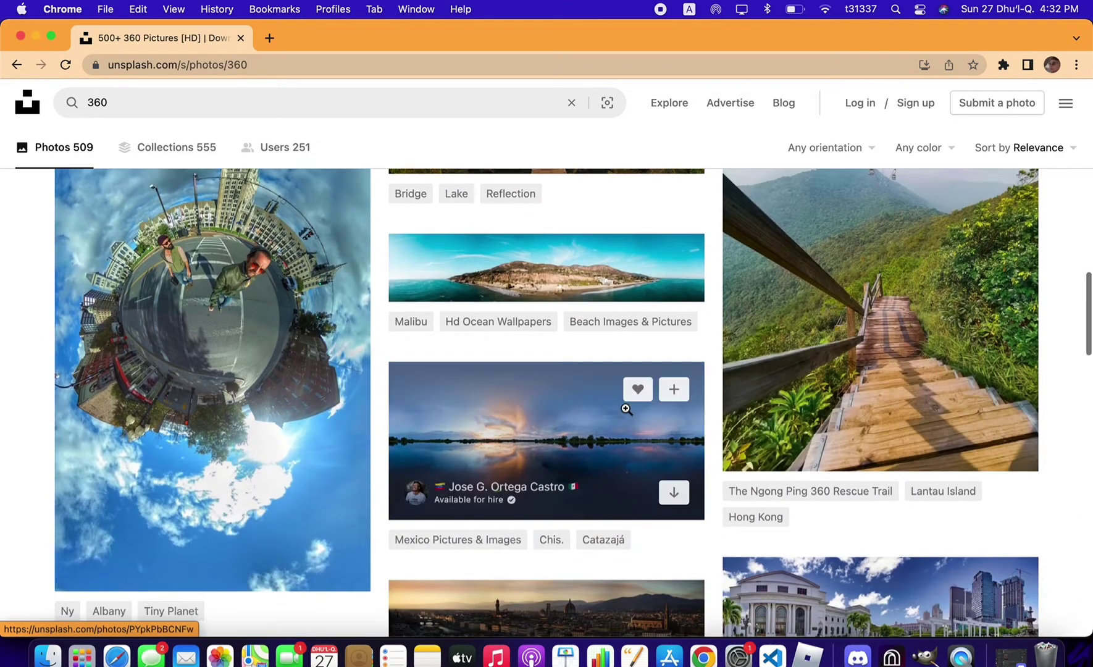
pyautogui.scroll(5, 581, 214)
pyautogui.scroll(5, 575, 223)
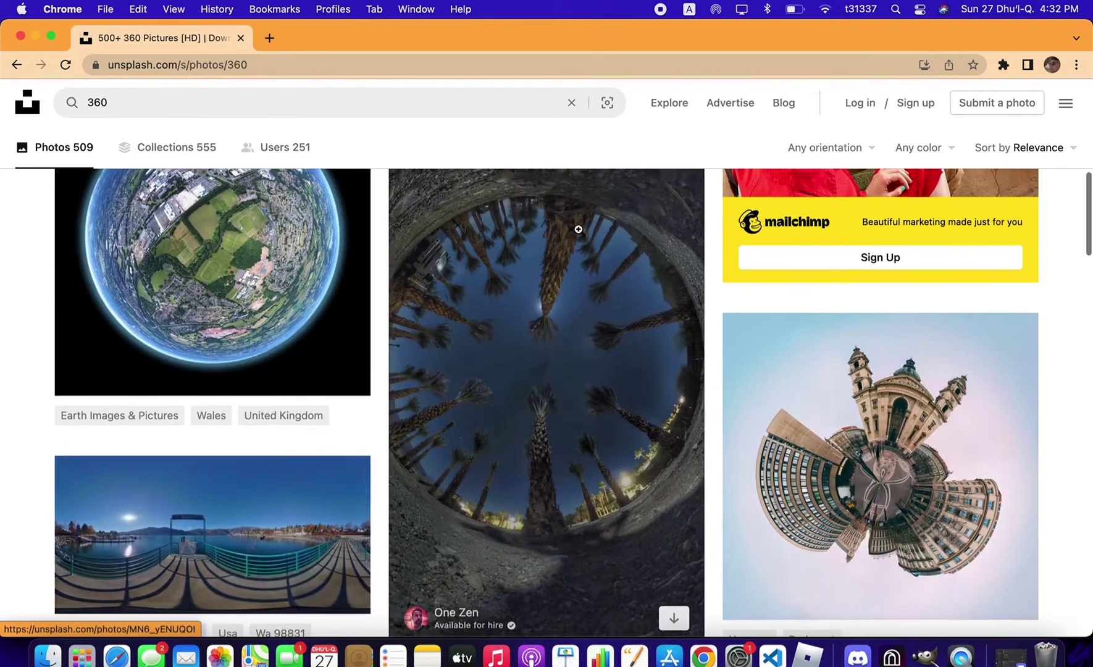
pyautogui.click(927, 656)
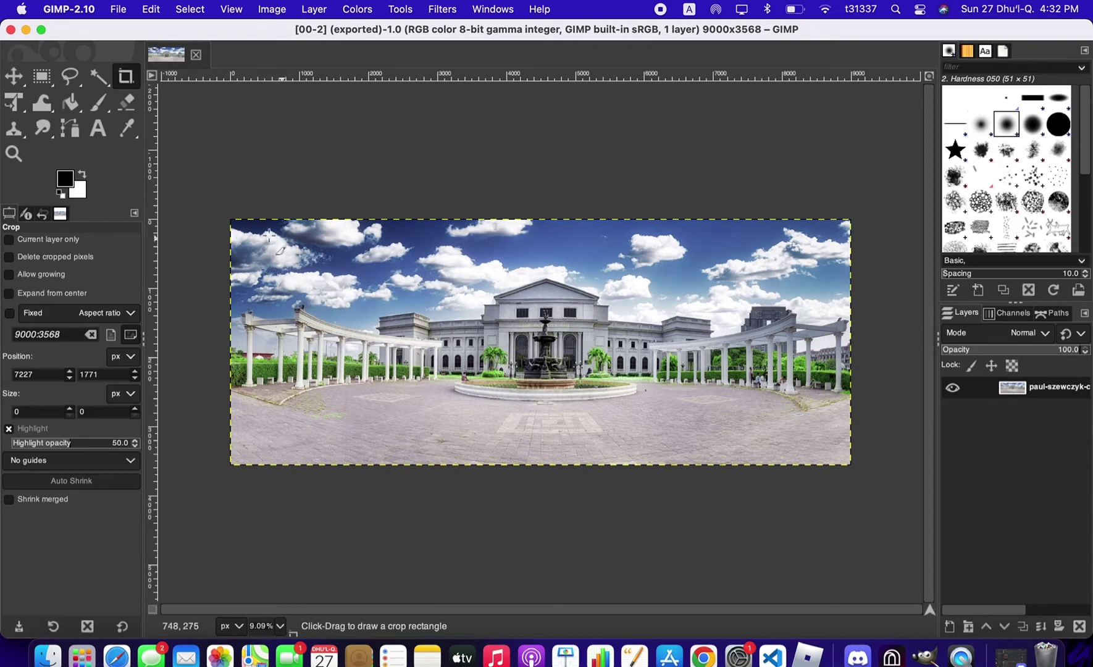
pyautogui.moveTo(233, 226); pyautogui.dragTo(758, 413)
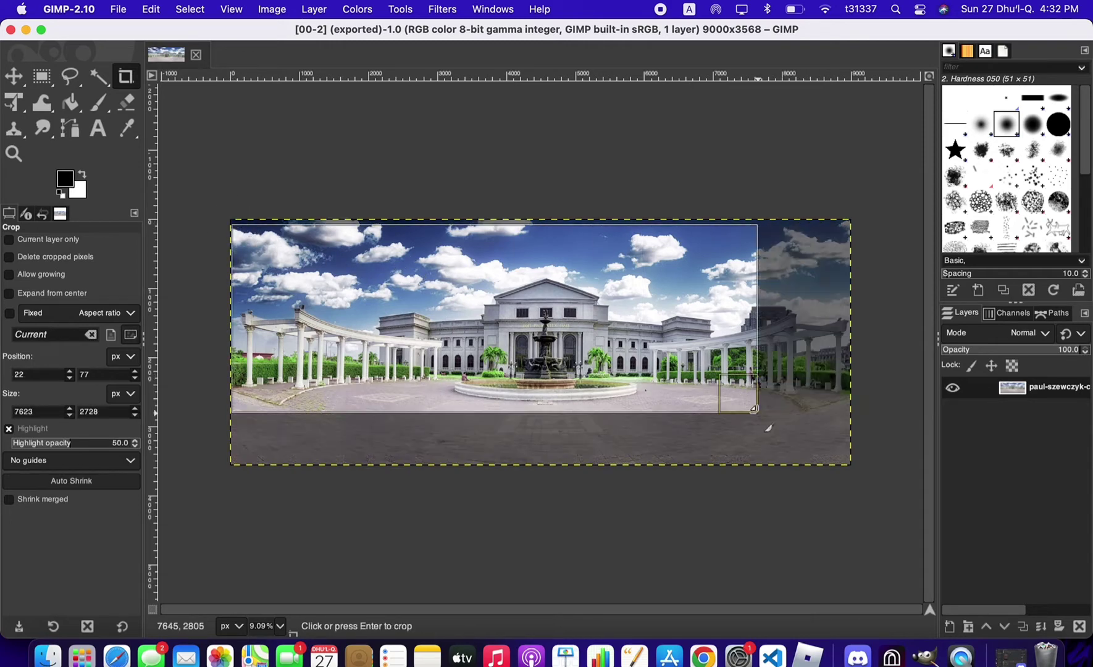
pyautogui.click(453, 315)
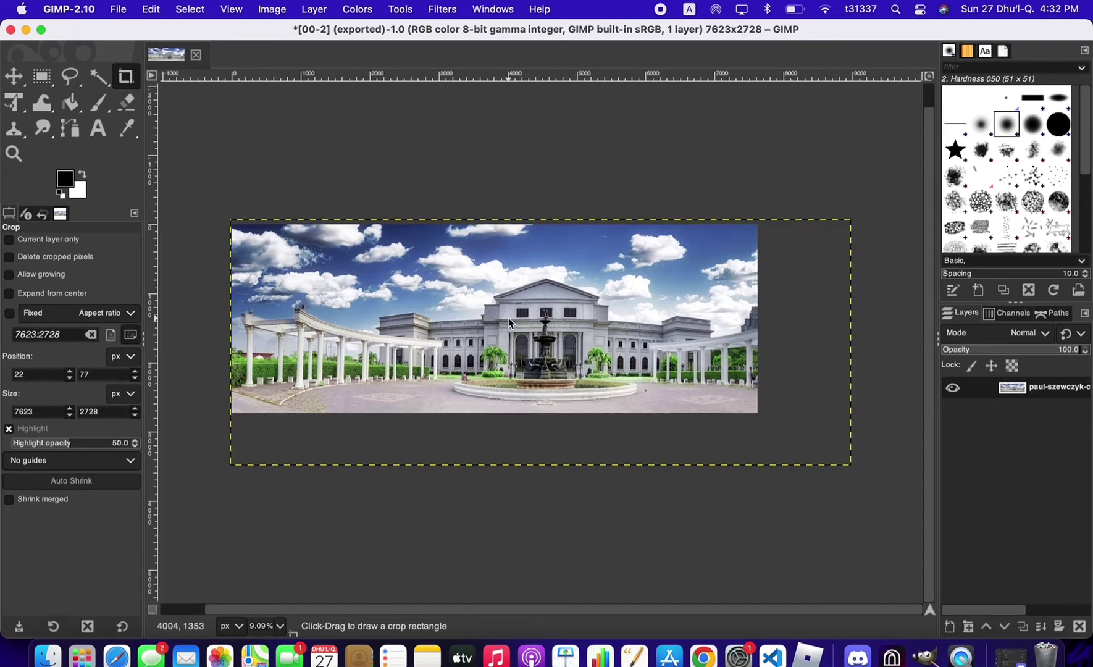
pyautogui.press('super+z')
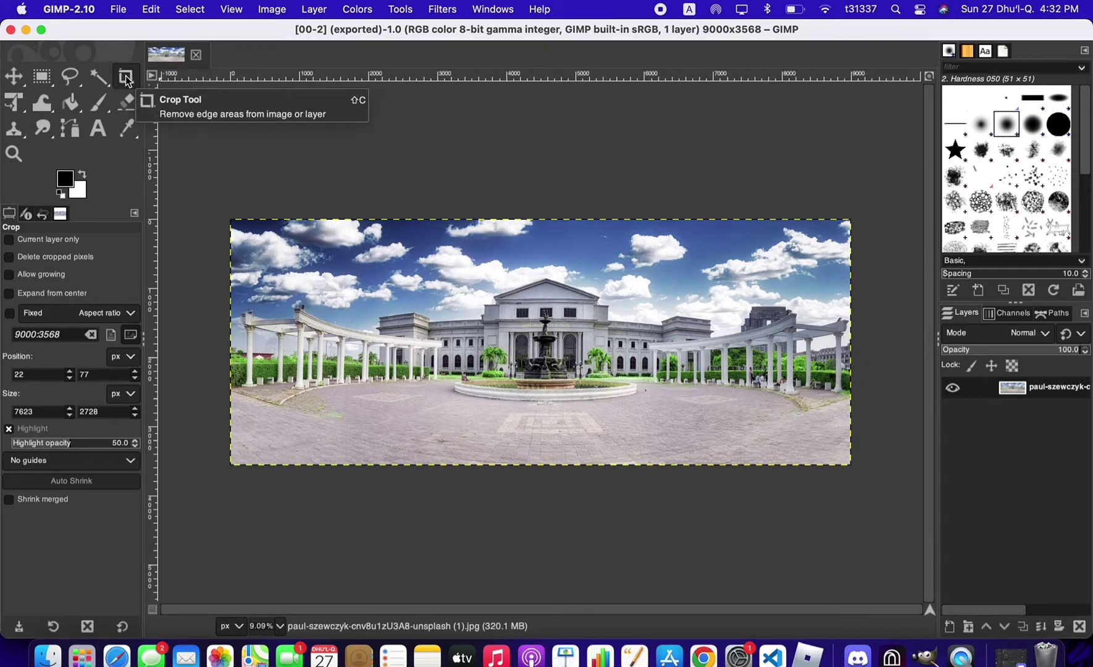
# - Draw a crop rectangle over the panorama and size it to 2000×2000 pixels
pyautogui.moveTo(453, 279); pyautogui.dragTo(601, 426)
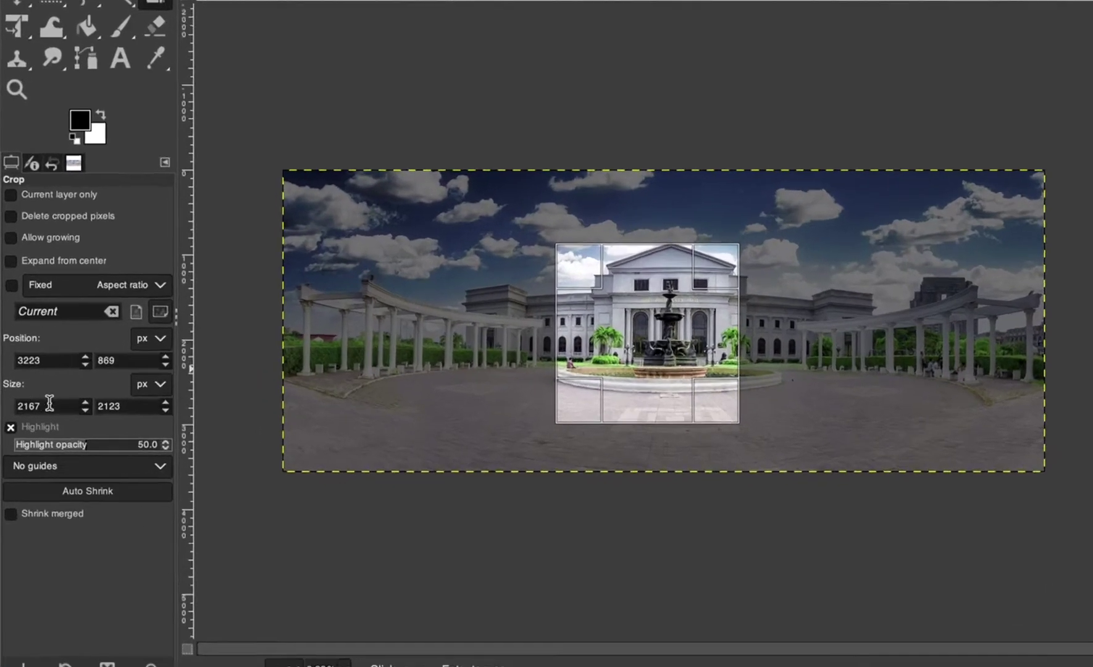
pyautogui.doubleClick(27, 412)
pyautogui.write('2000')
pyautogui.press('Tab')
pyautogui.write('2000')
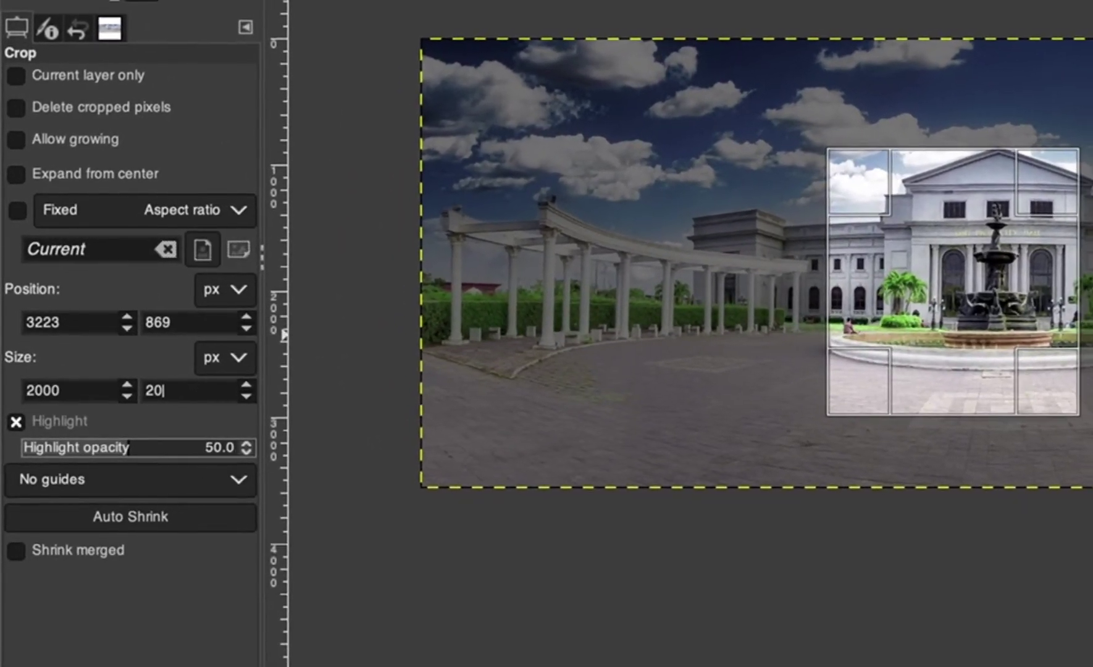
# - Reposition the crop area, trying X 0, Y 2000 before settling on X 2000, Y 0
pyautogui.doubleClick(65, 320)
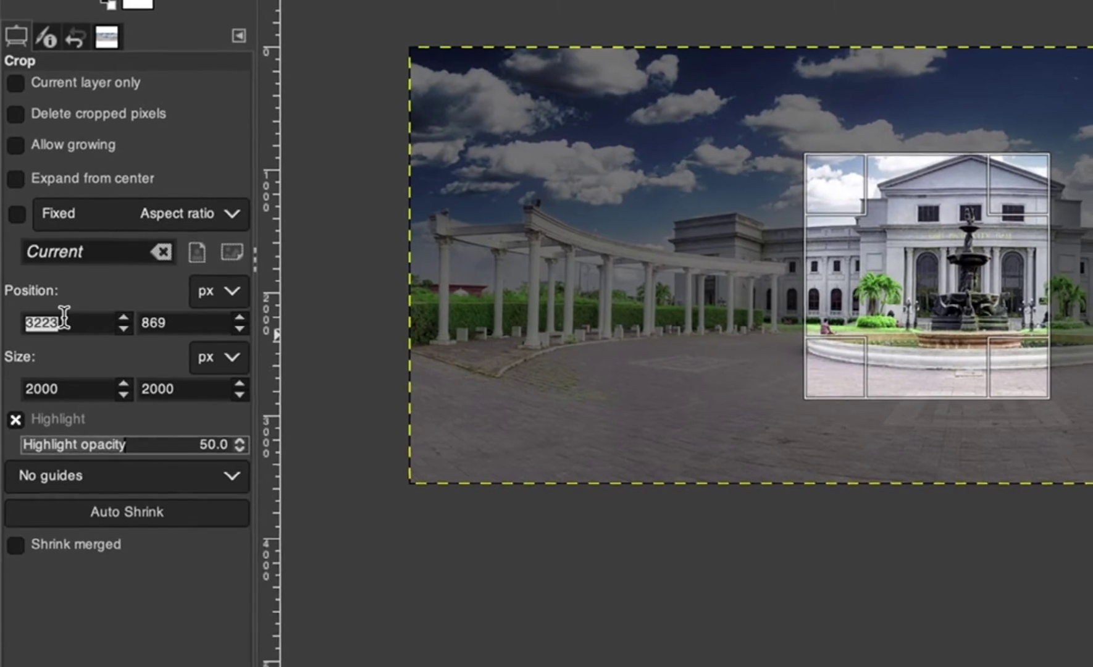
pyautogui.write('0')
pyautogui.press('Tab')
pyautogui.write('2000')
pyautogui.press('Tab')
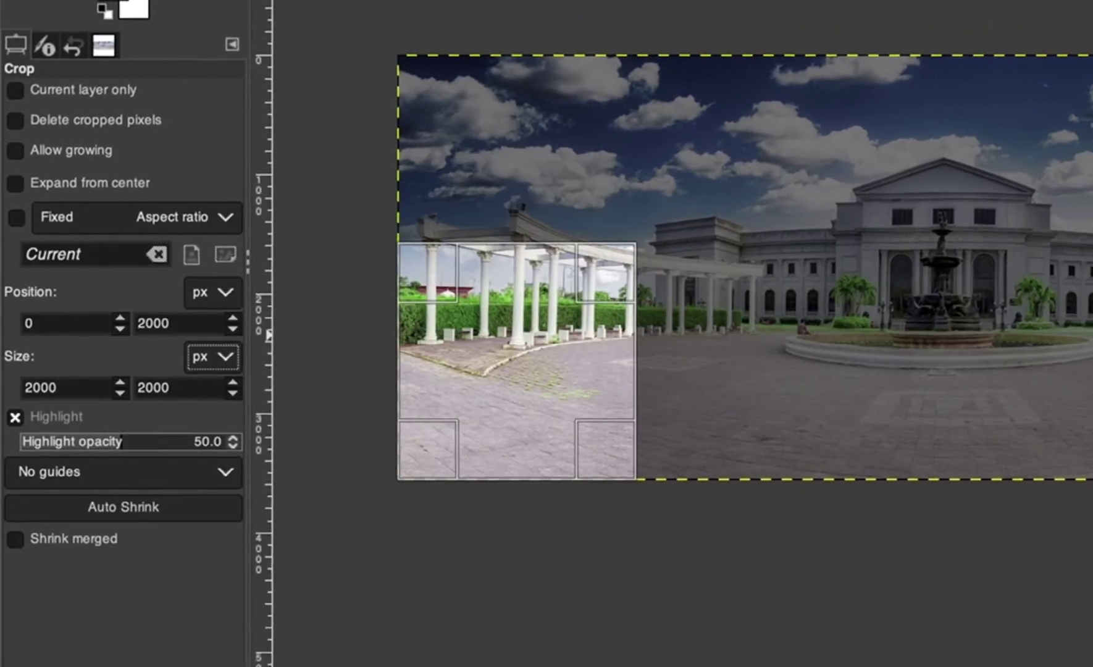
pyautogui.doubleClick(76, 322)
pyautogui.write('2000')
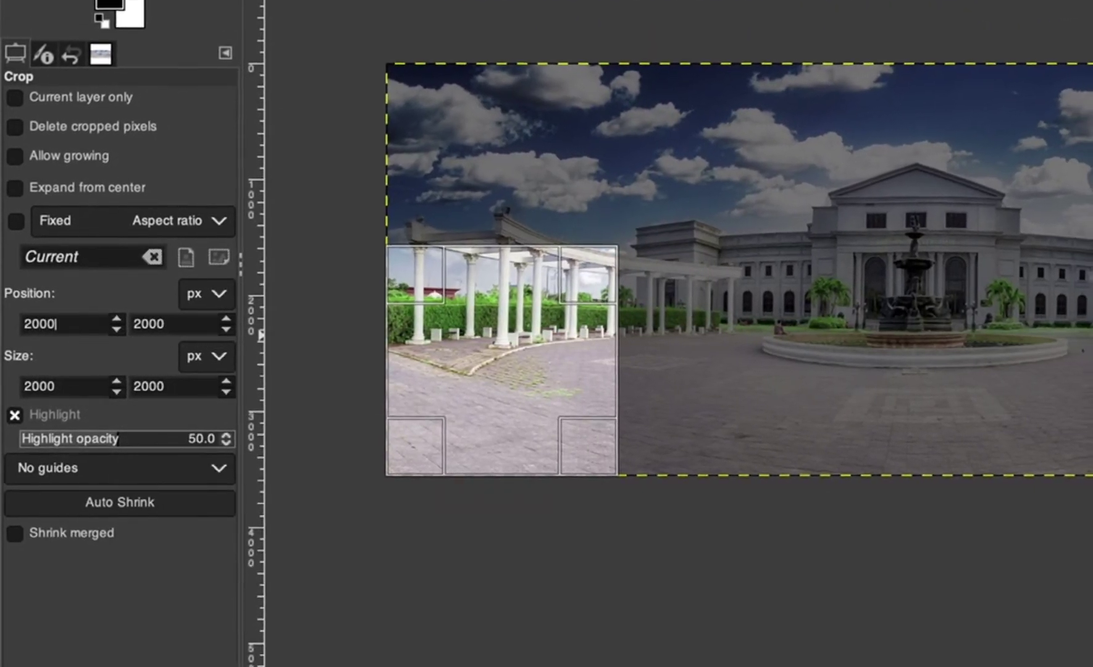
pyautogui.press('Tab')
pyautogui.write('0')
pyautogui.press('Tab')
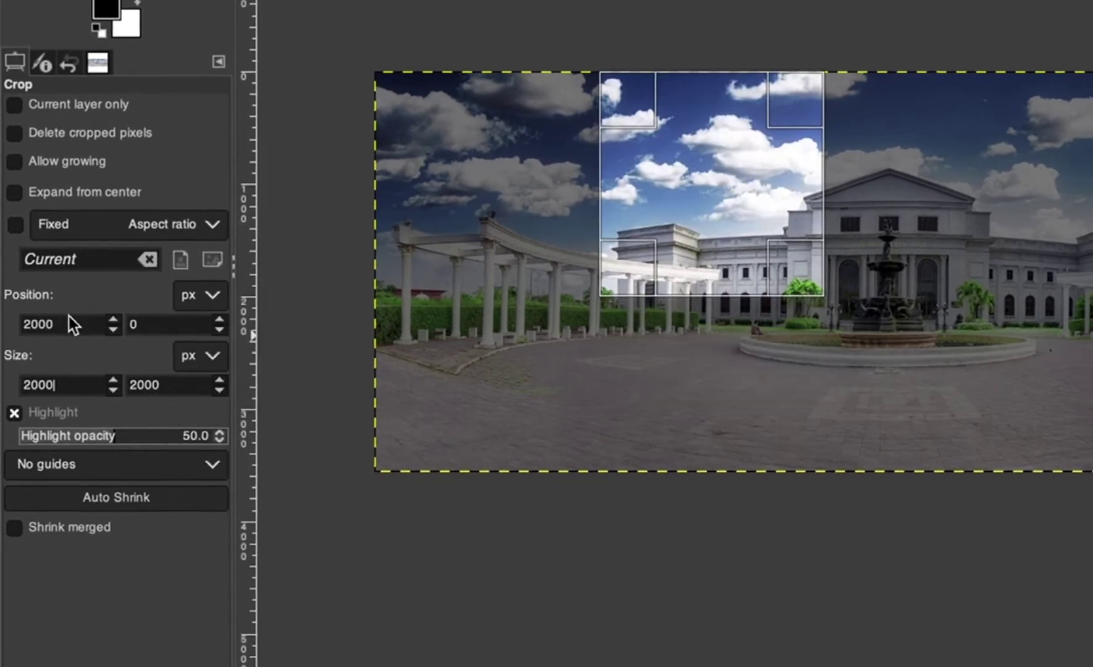
# - Move the crop box to the top-left corner, then one tile right to X 2000
pyautogui.doubleClick(66, 322)
pyautogui.write('0')
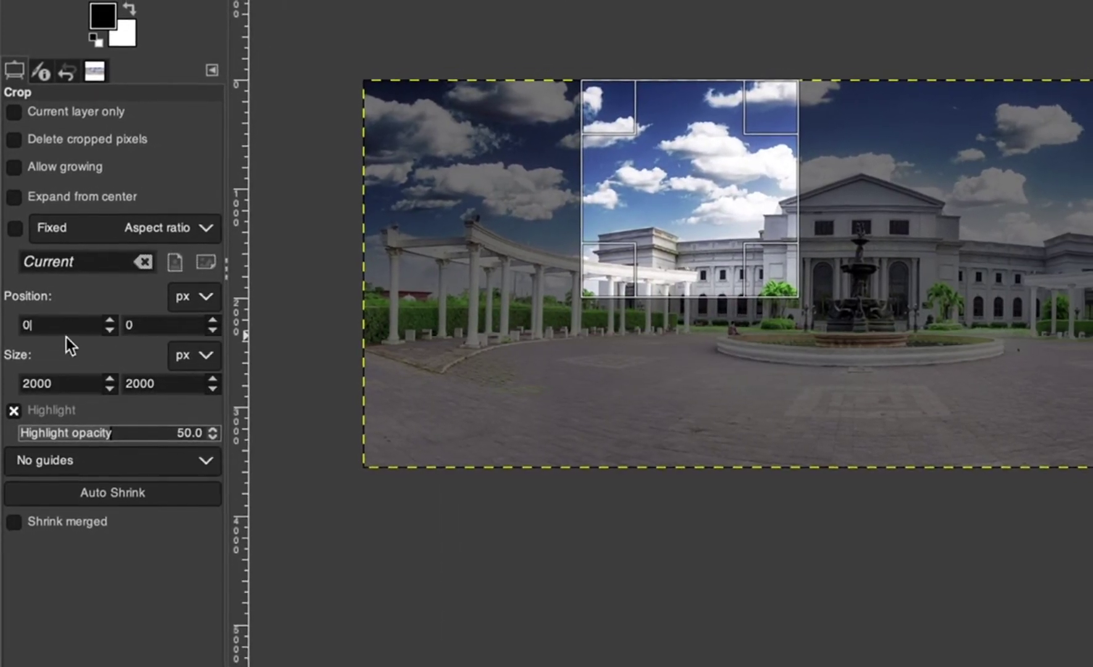
pyautogui.press('Return')
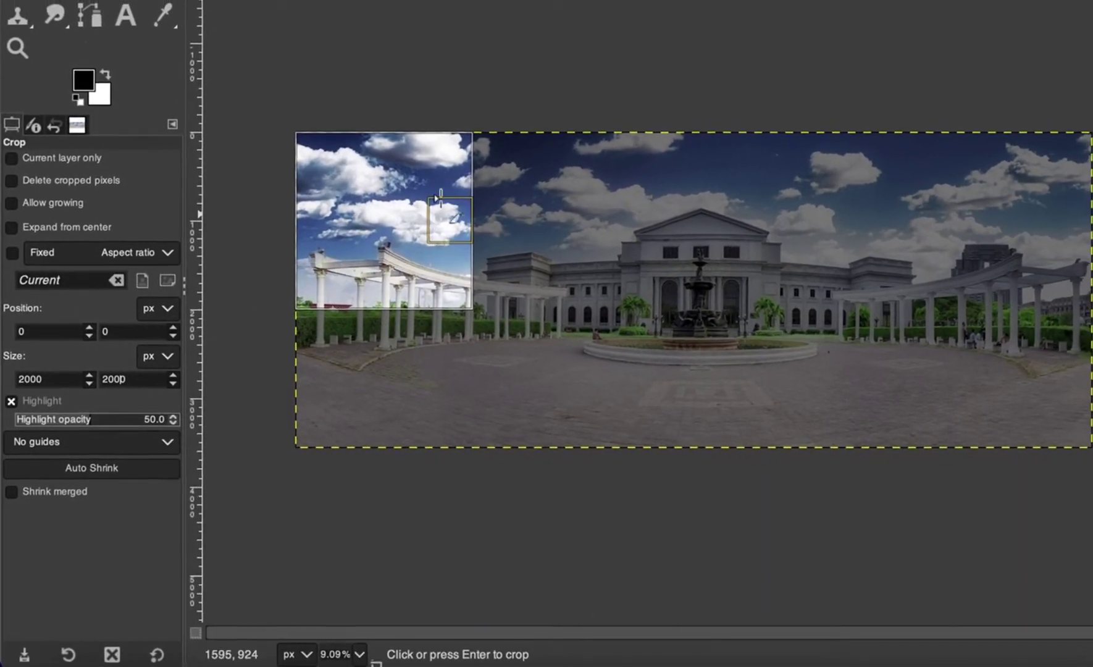
pyautogui.doubleClick(53, 340)
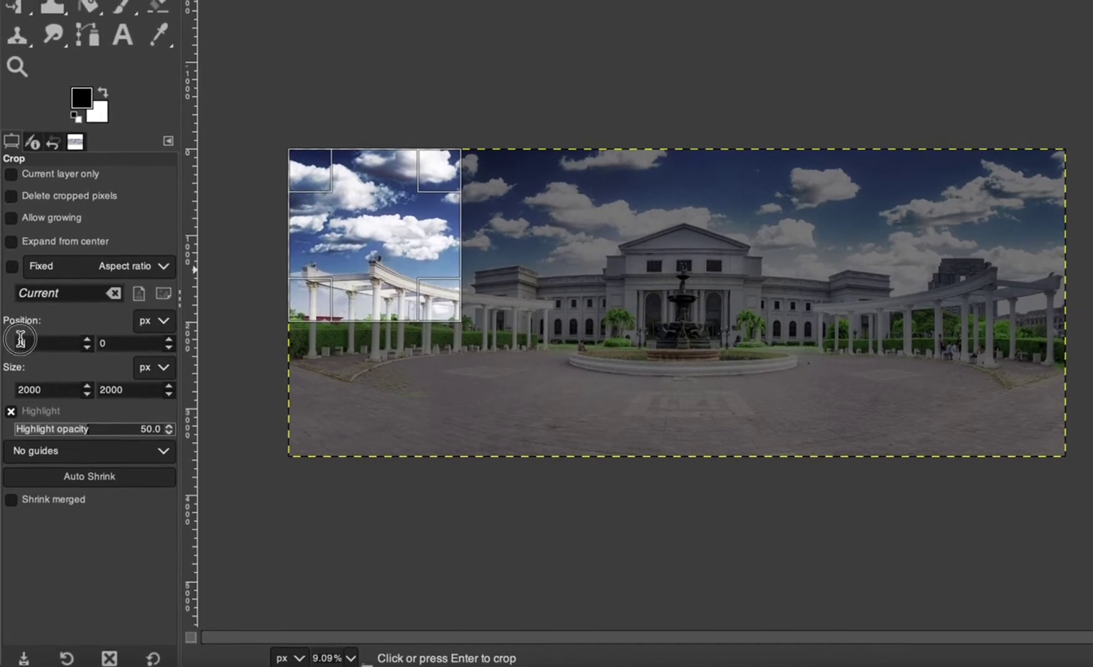
pyautogui.write('2000')
pyautogui.press('Tab')
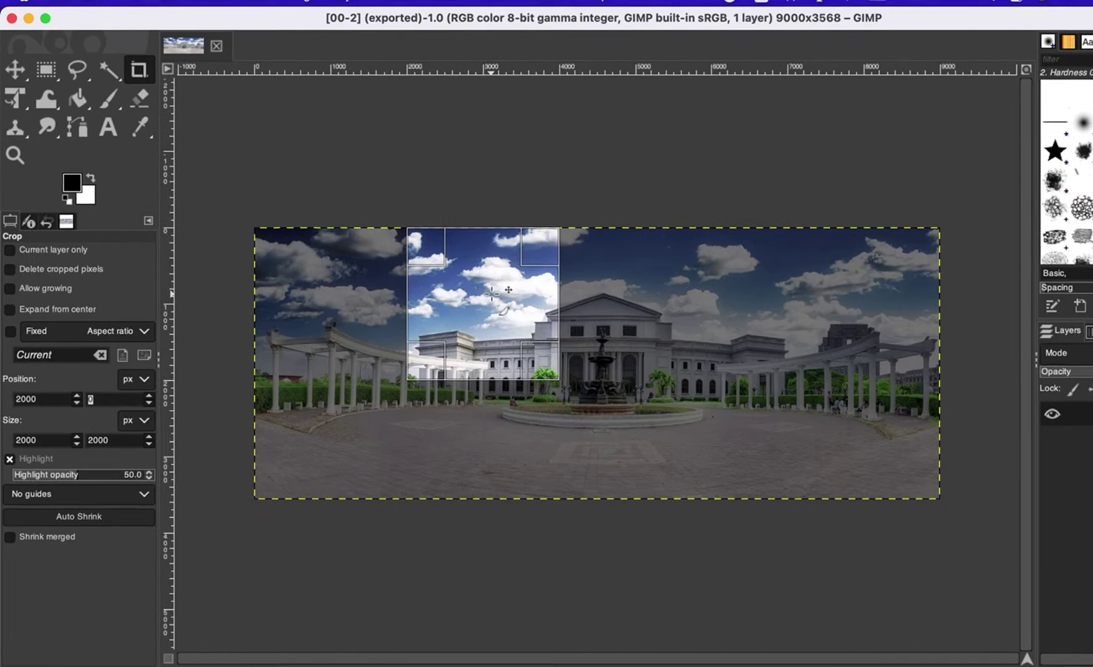
# - Apply the 2000×2000 crop, open and close Export As, then undo to the full panorama
pyautogui.click(492, 294)
pyautogui.click(132, 1)
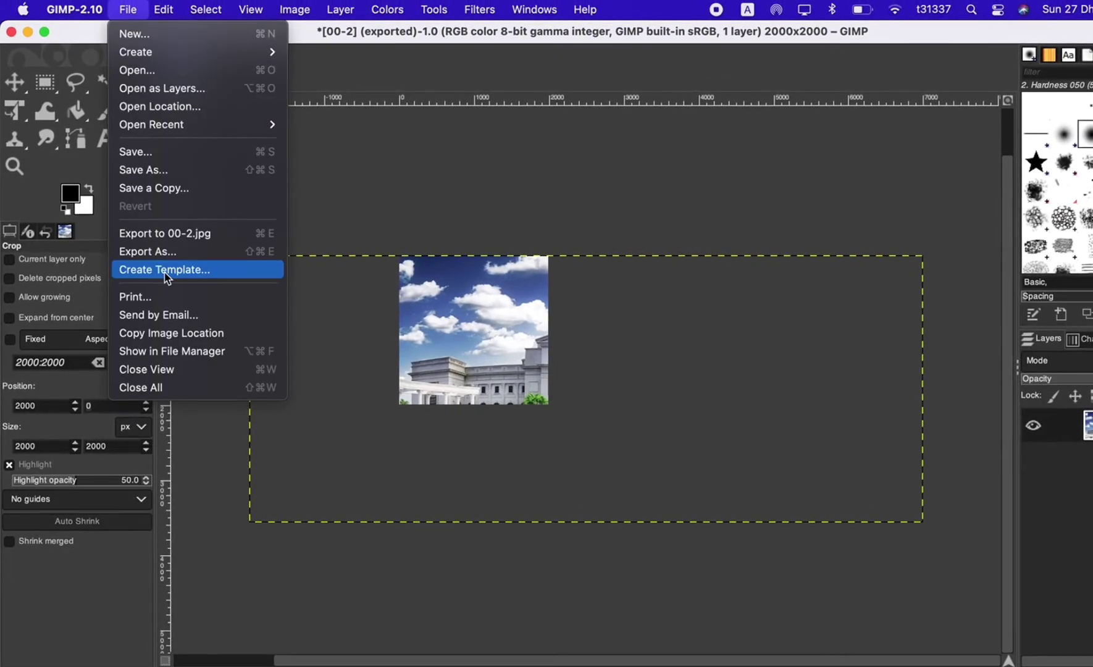
pyautogui.click(162, 251)
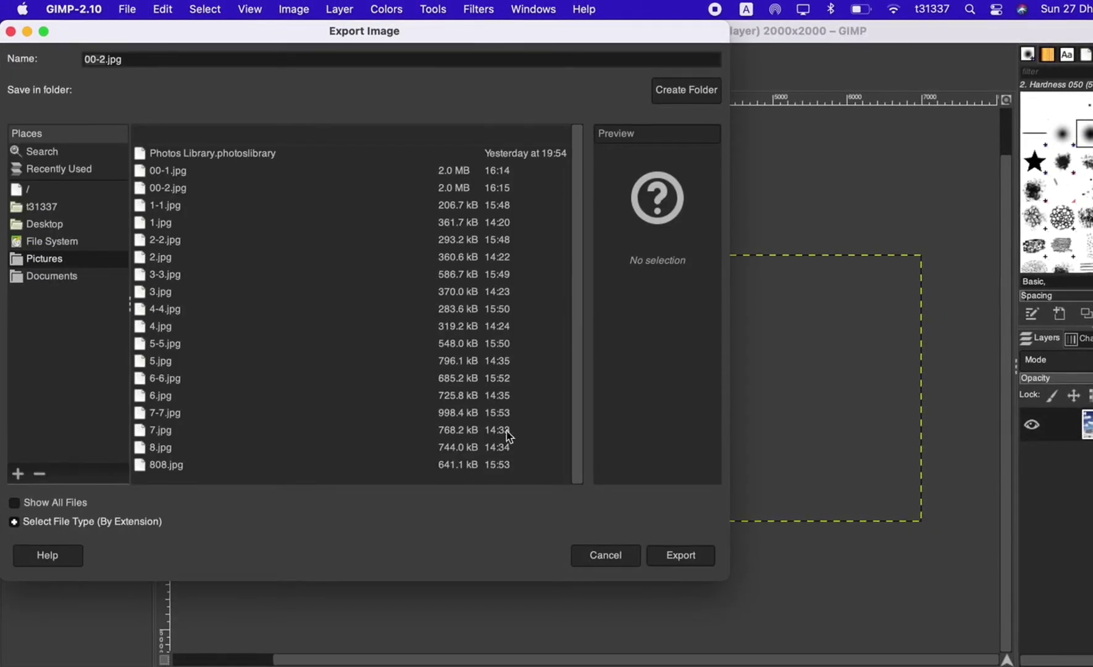
pyautogui.click(604, 554)
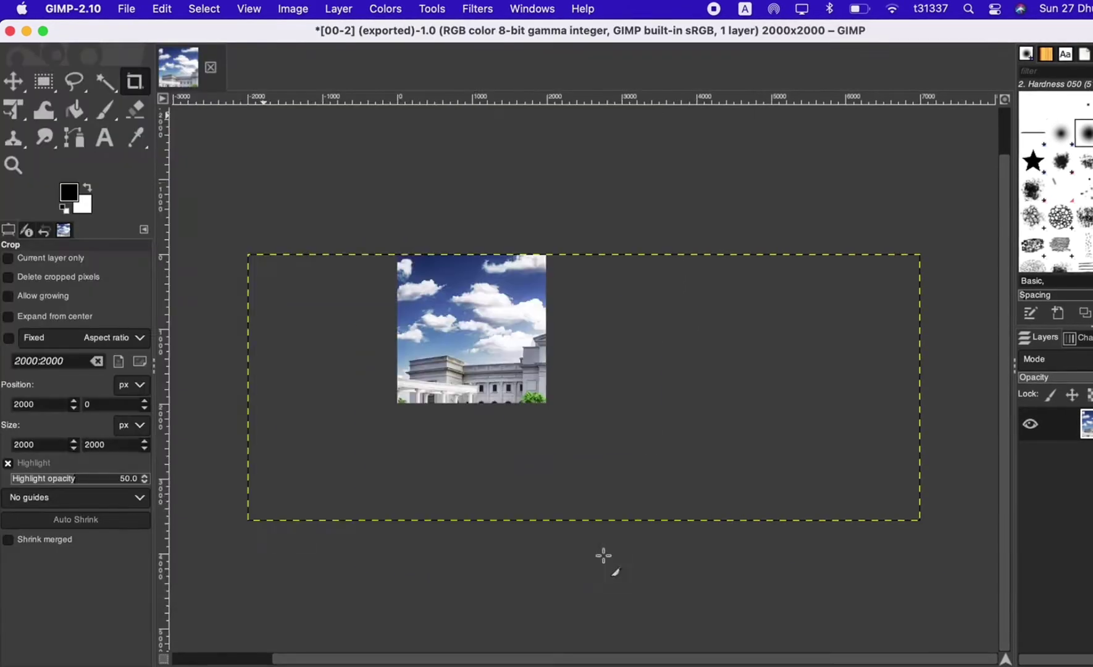
pyautogui.press('super+z')
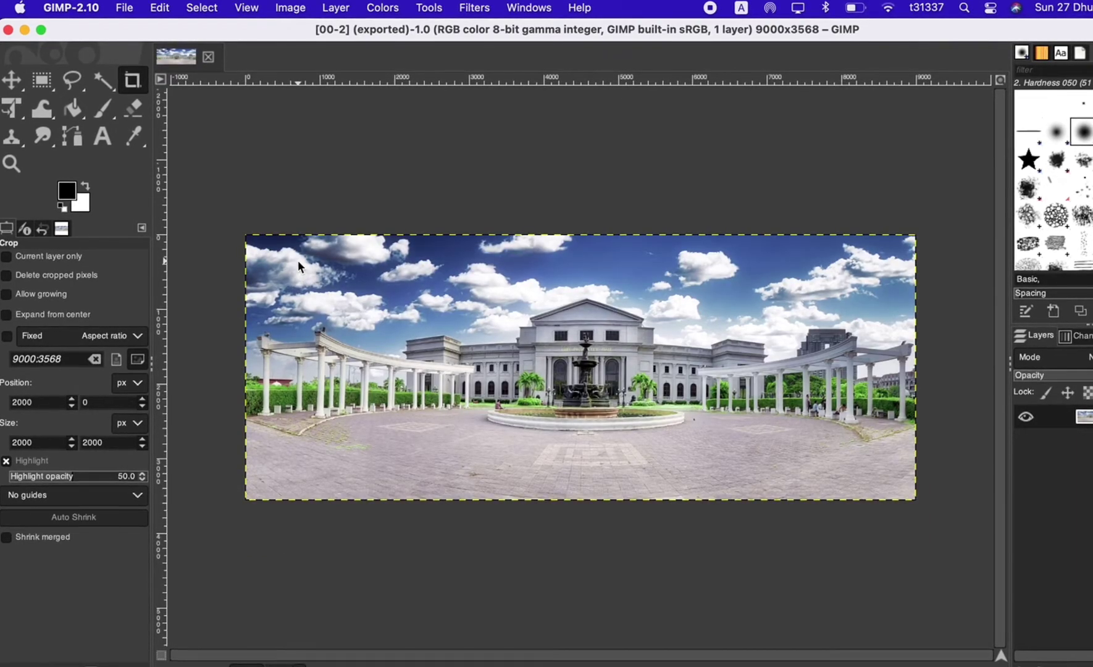
# - Draw a new 2000×2000 crop area and place it at the image's left edge, X 0
pyautogui.moveTo(355, 267); pyautogui.dragTo(529, 438)
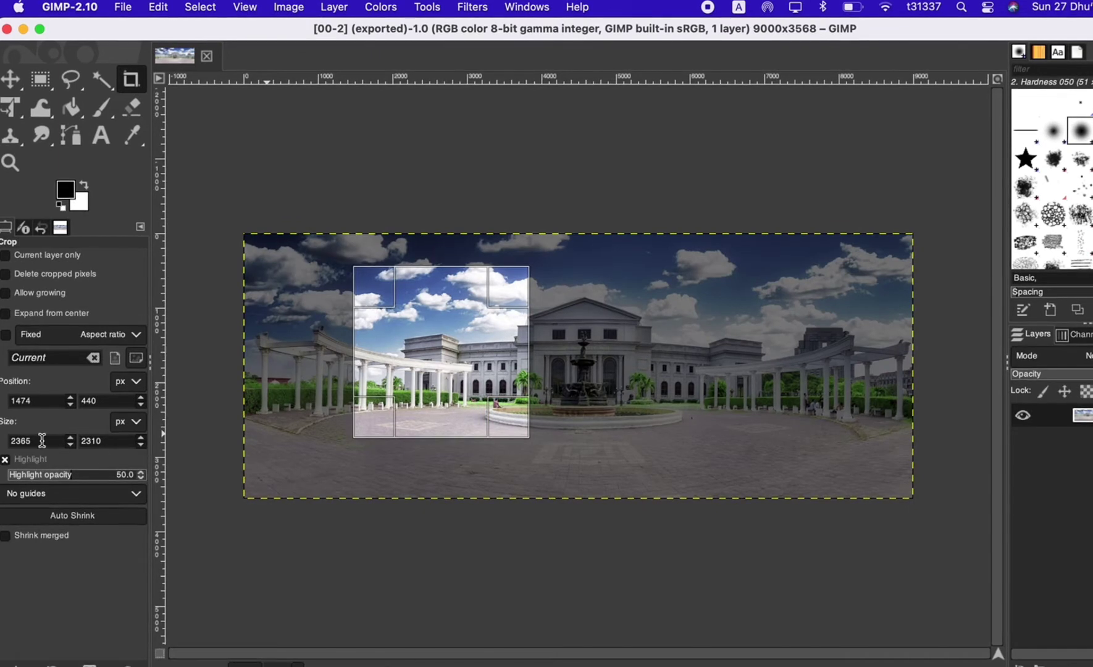
pyautogui.write('2000')
pyautogui.press('Tab')
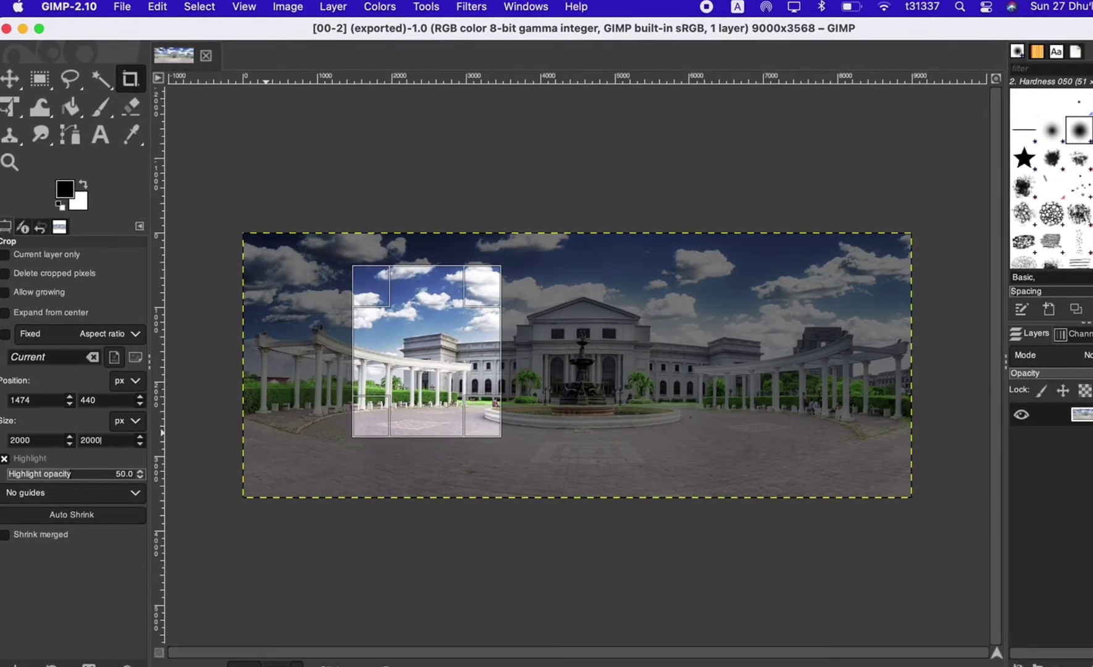
pyautogui.click(103, 404)
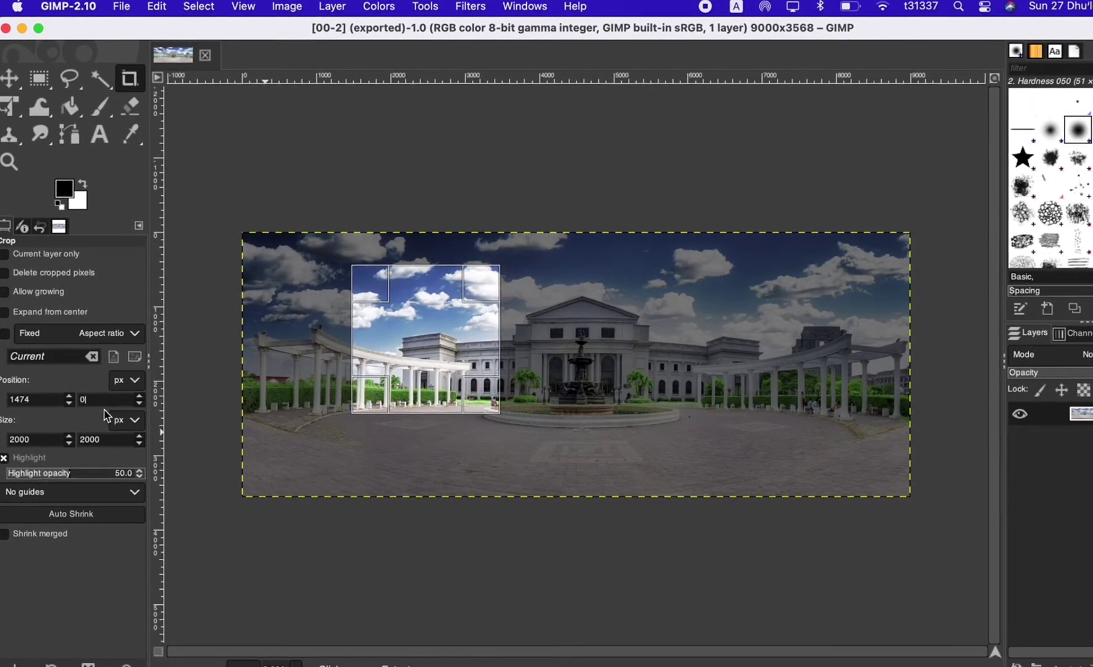
pyautogui.doubleClick(21, 399)
pyautogui.write('0')
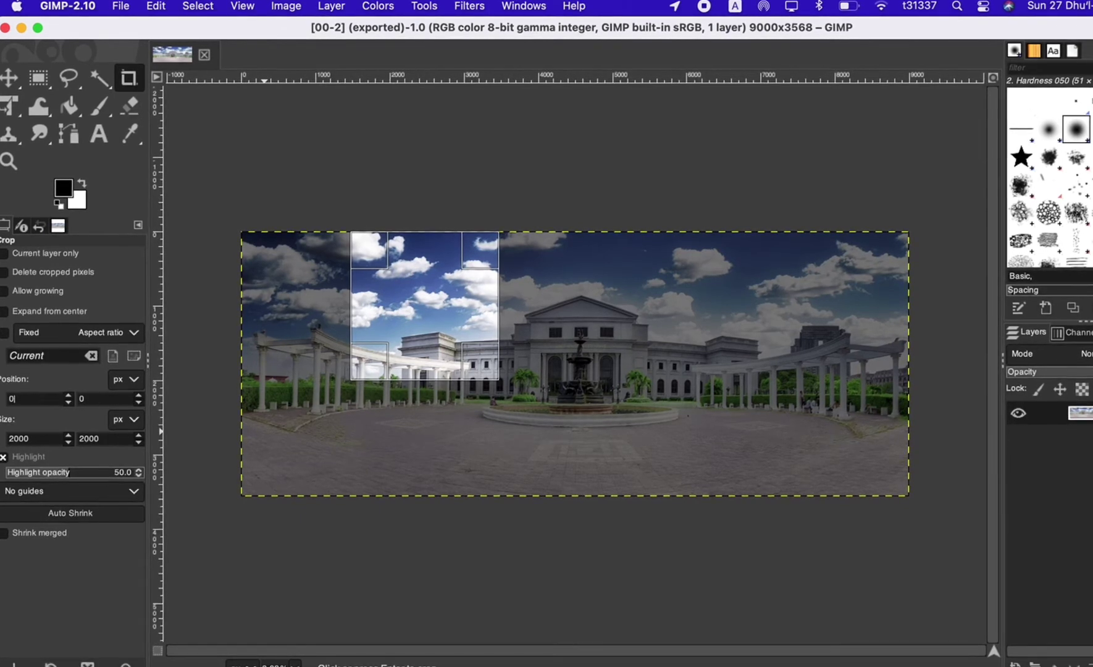
pyautogui.click(35, 438)
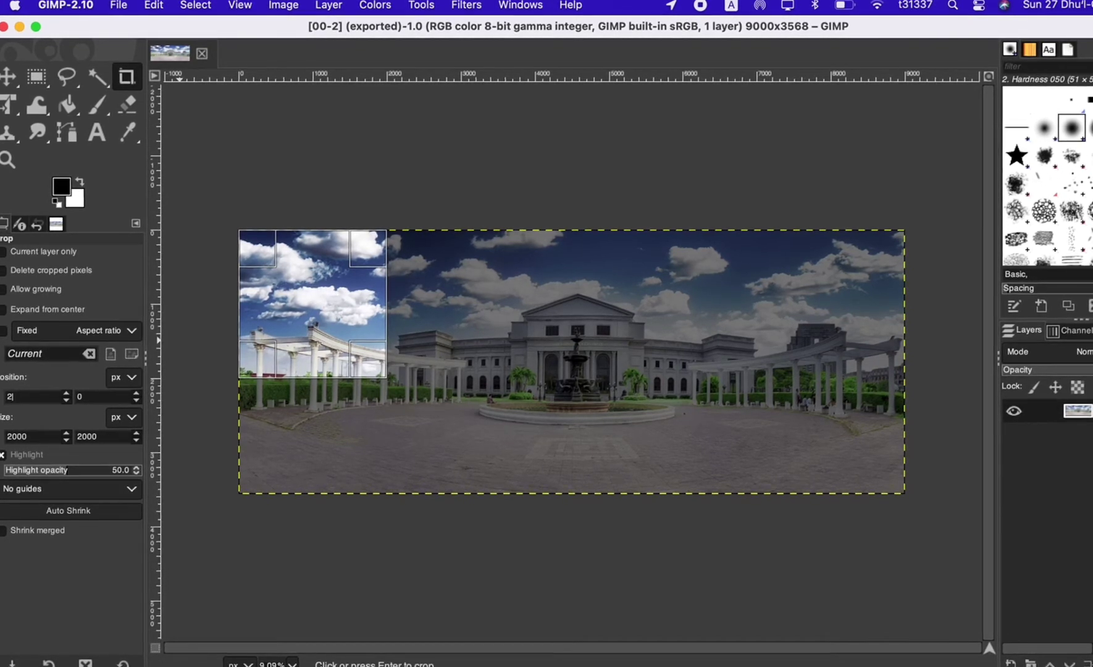
# - Step the crop frame right to X 4000, then to X 6000
pyautogui.press('Tab')
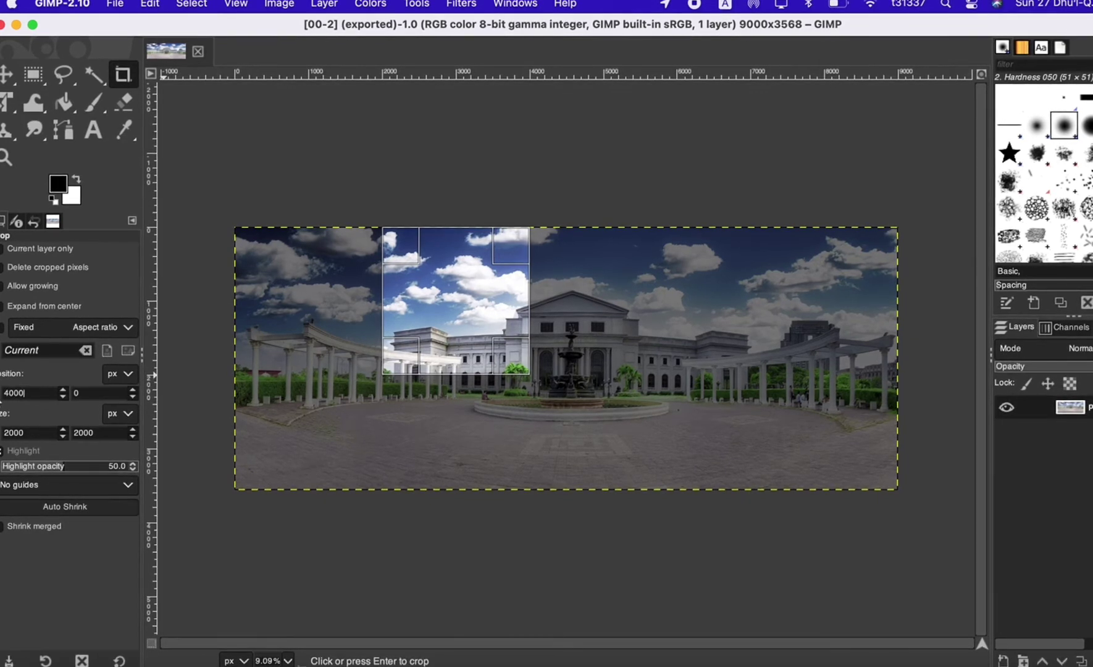
pyautogui.click(90, 436)
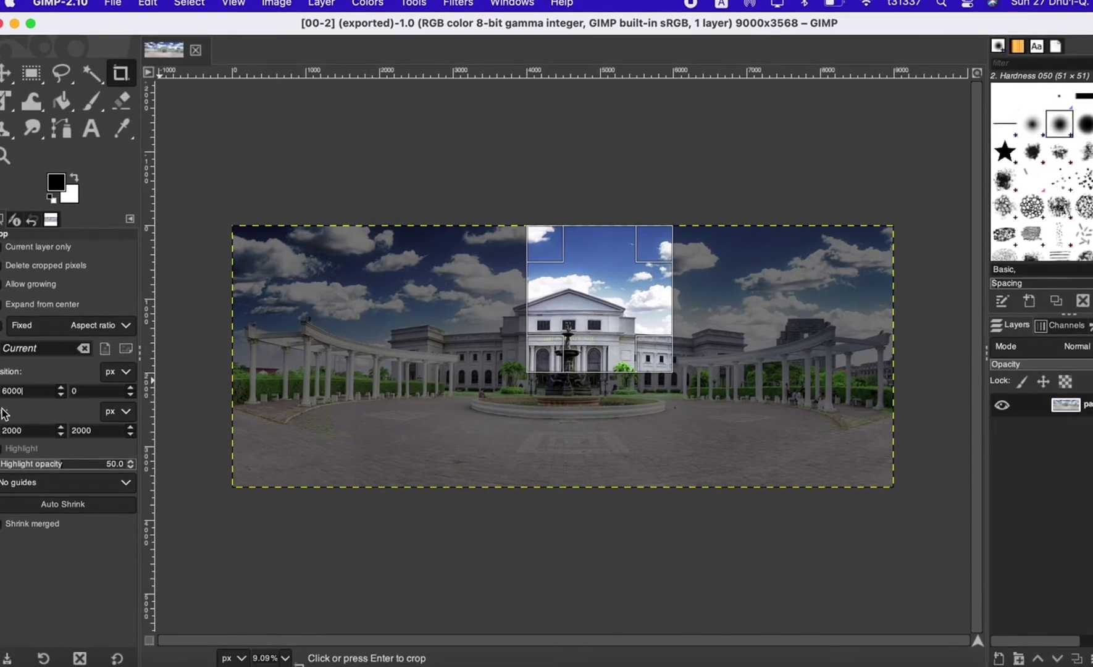
pyautogui.write('6000')
pyautogui.click(12, 430)
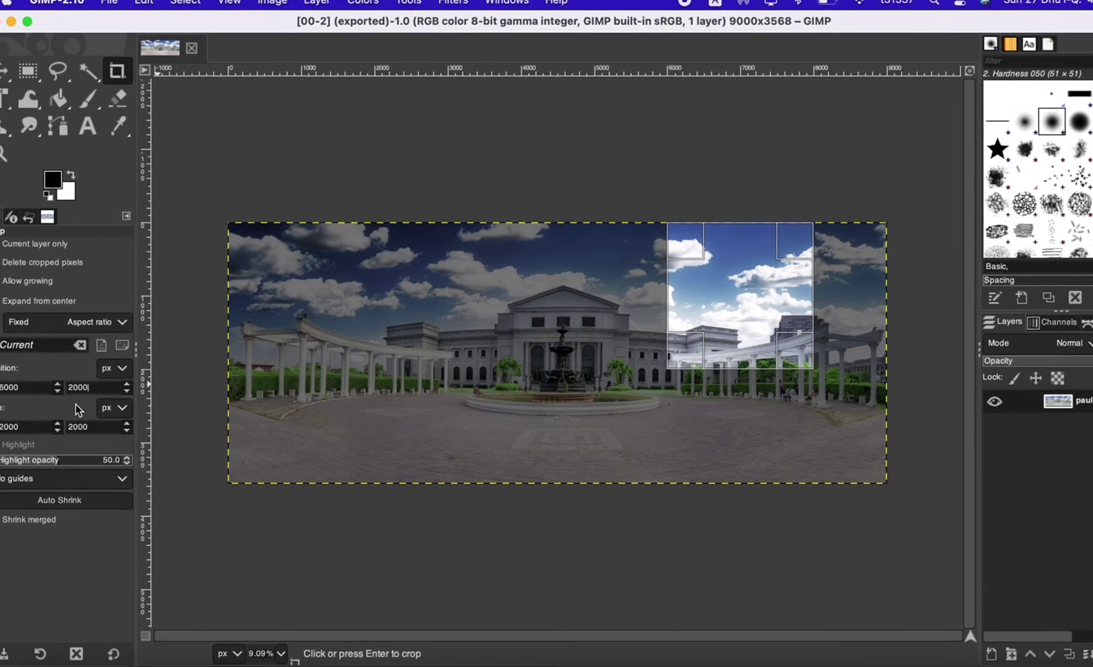
# - Drop the crop frame to Y 2000 and step it across the bottom row to X 6000
pyautogui.click(34, 387)
pyautogui.doubleClick(33, 385)
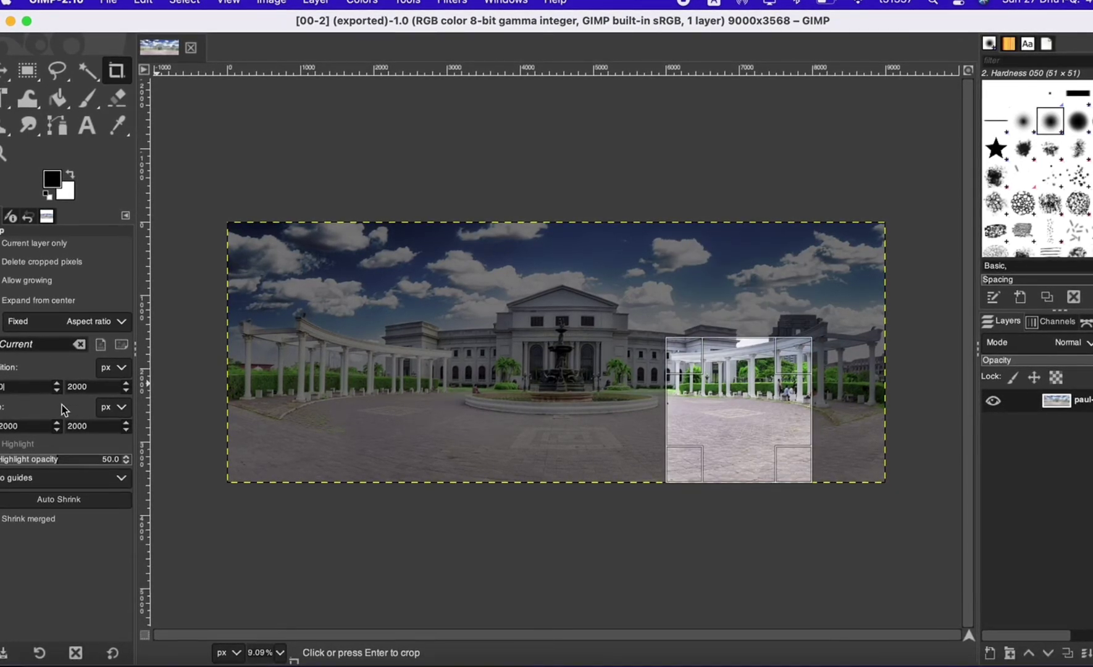
pyautogui.press('Return')
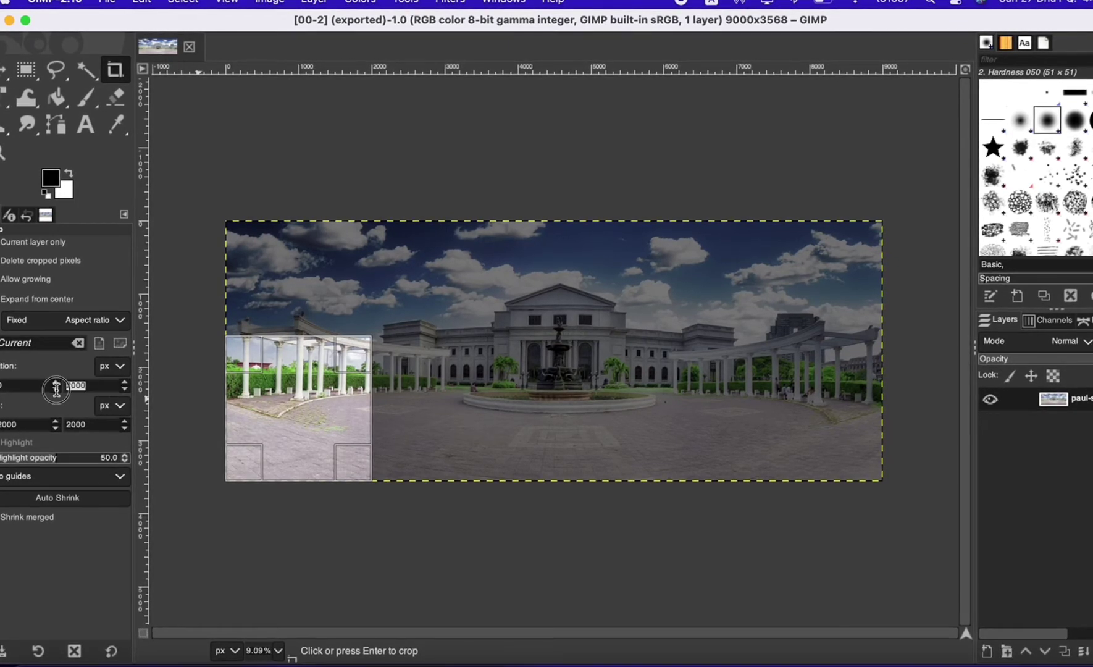
pyautogui.write('4000')
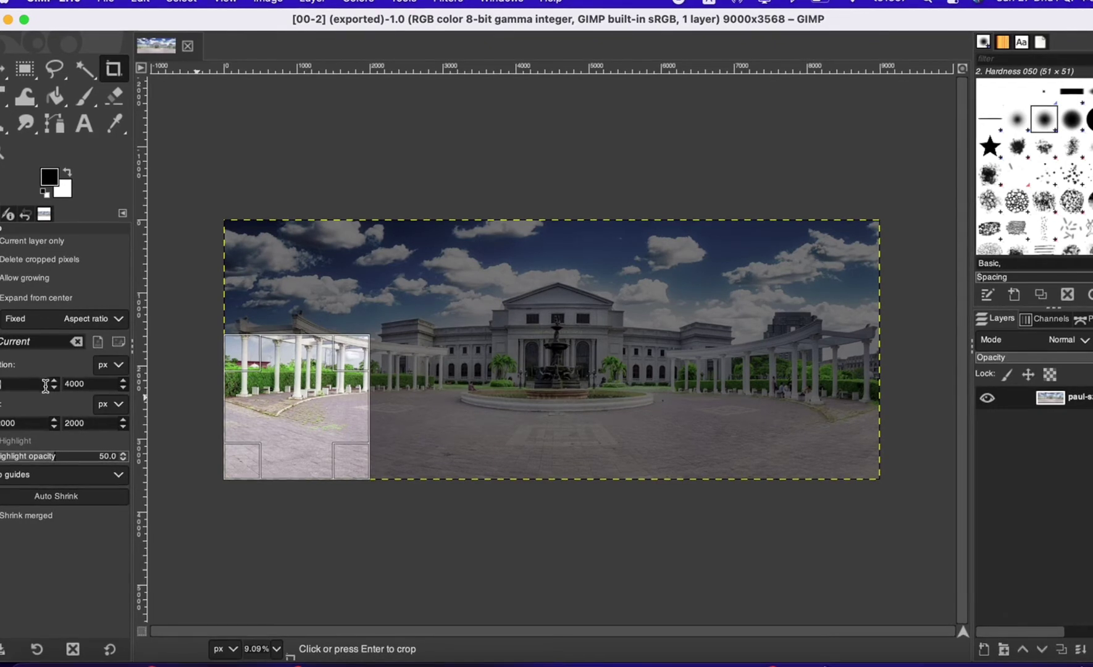
pyautogui.write('000')
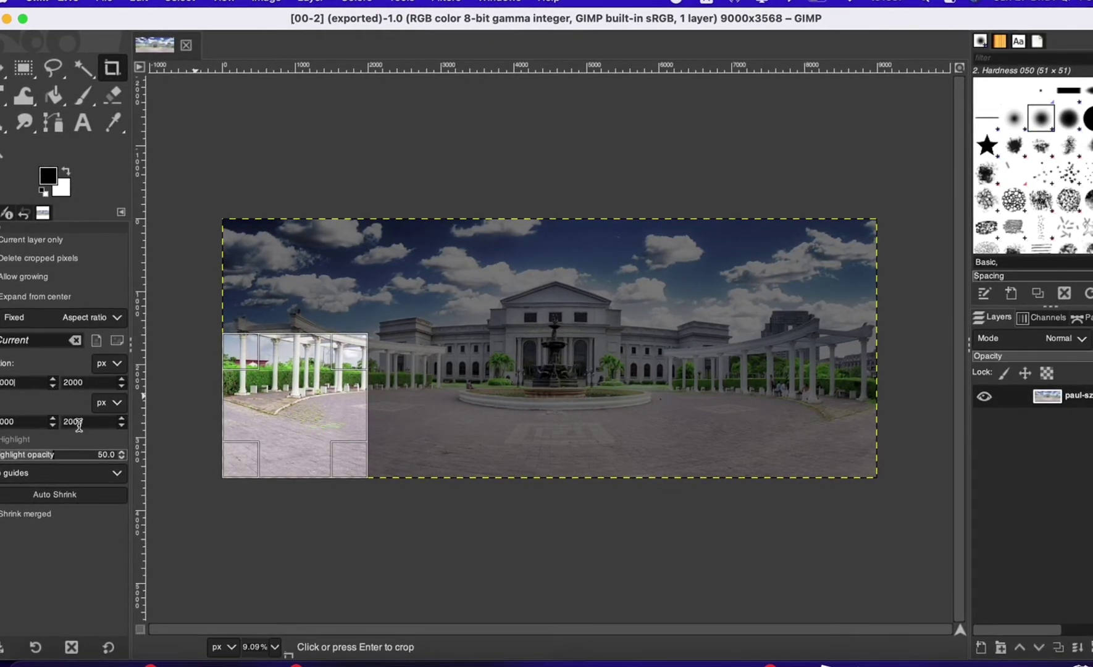
pyautogui.moveTo(329, 428); pyautogui.dragTo(475, 428)
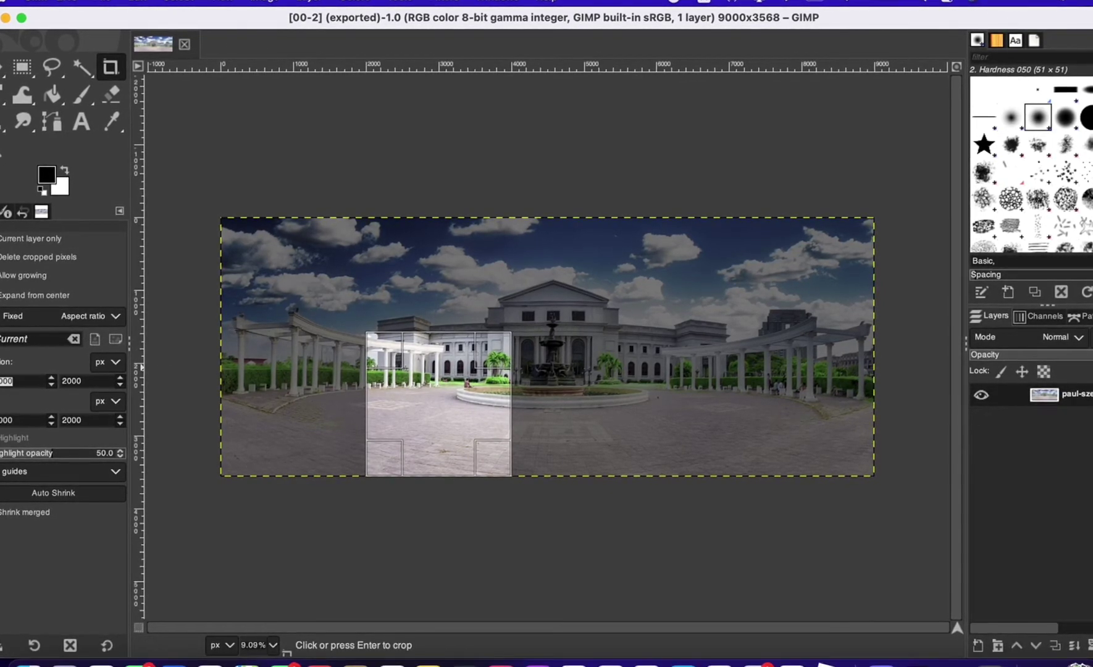
pyautogui.write('0')
pyautogui.press('Tab')
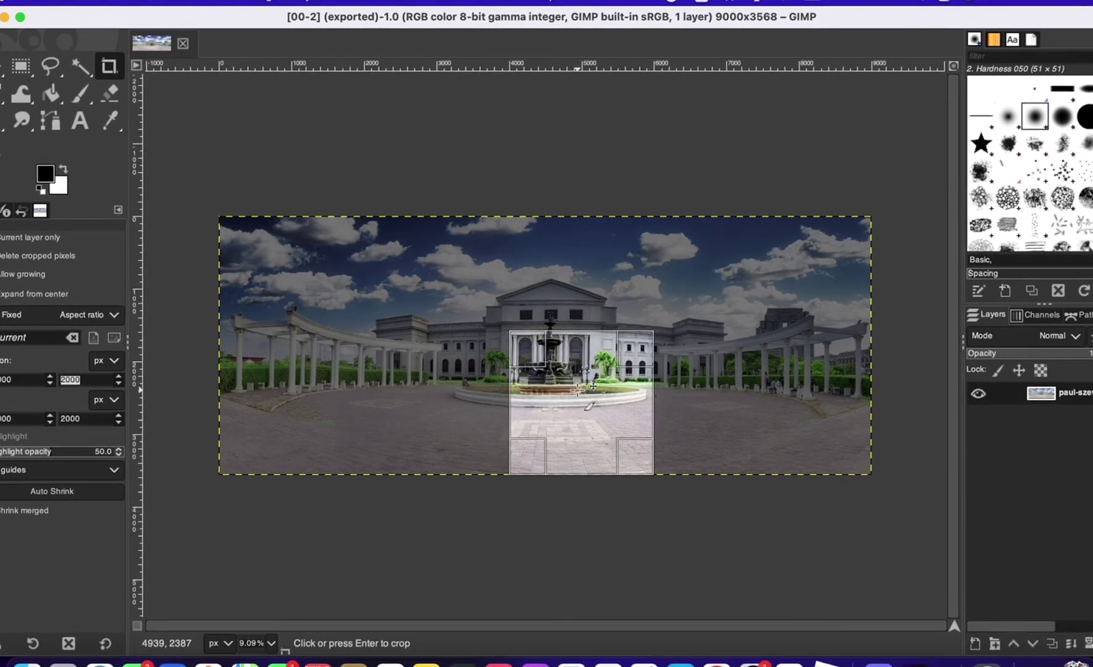
pyautogui.click(8, 378)
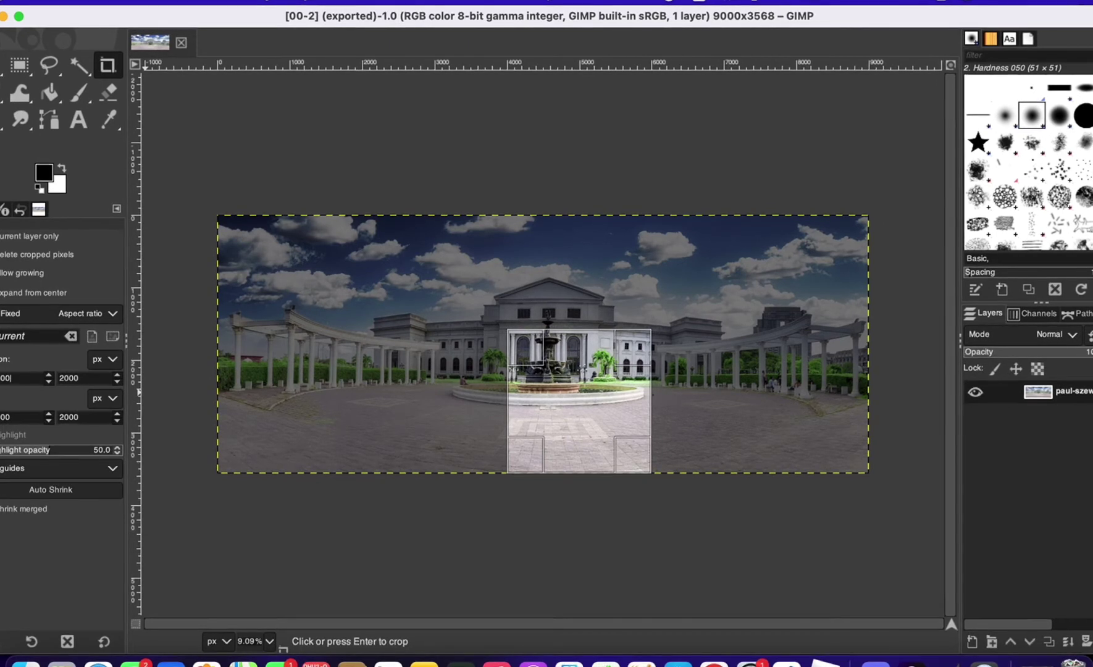
pyautogui.click(12, 417)
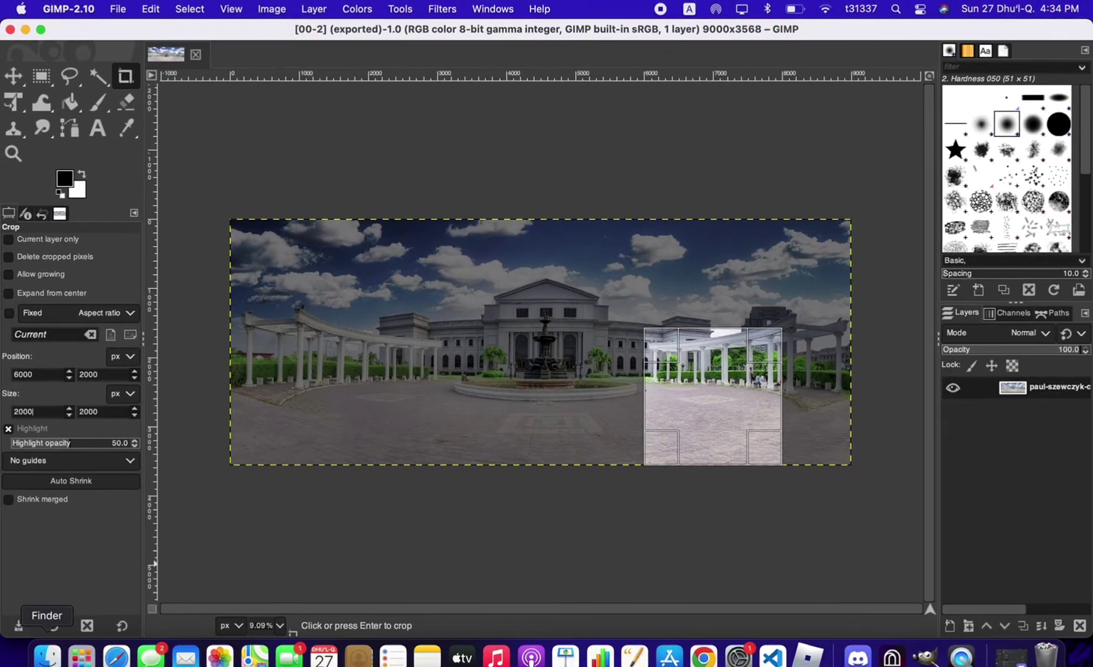
# - Launch Blender, delete the default cube and add a UV sphere
pyautogui.click(91, 658)
pyautogui.write('ble')
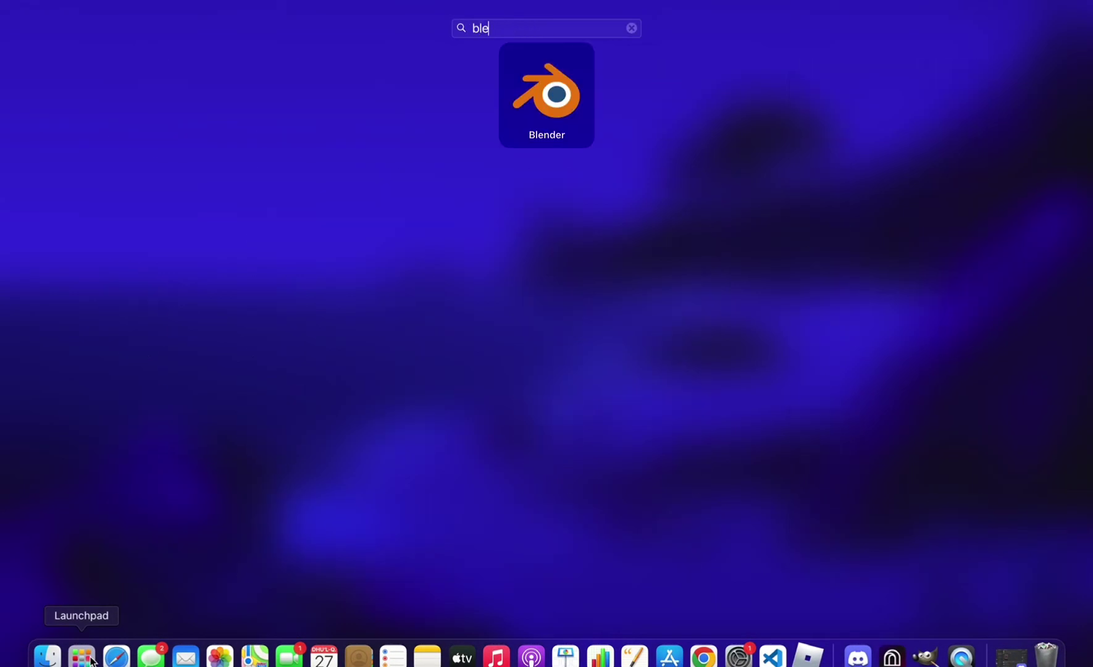
pyautogui.press('Return')
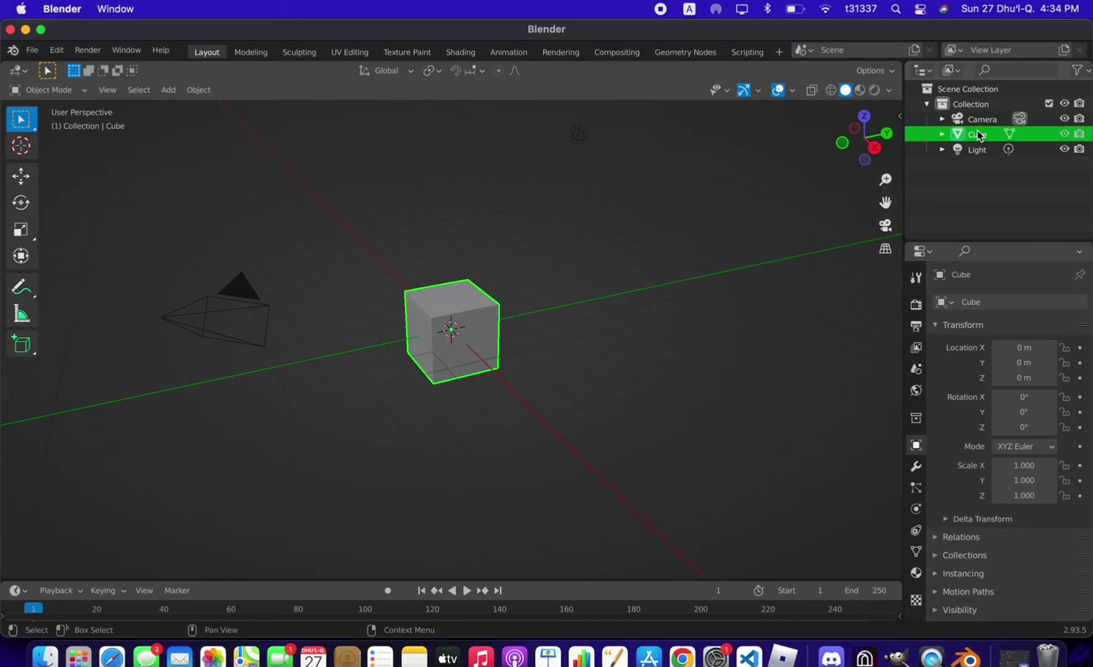
pyautogui.press('Delete')
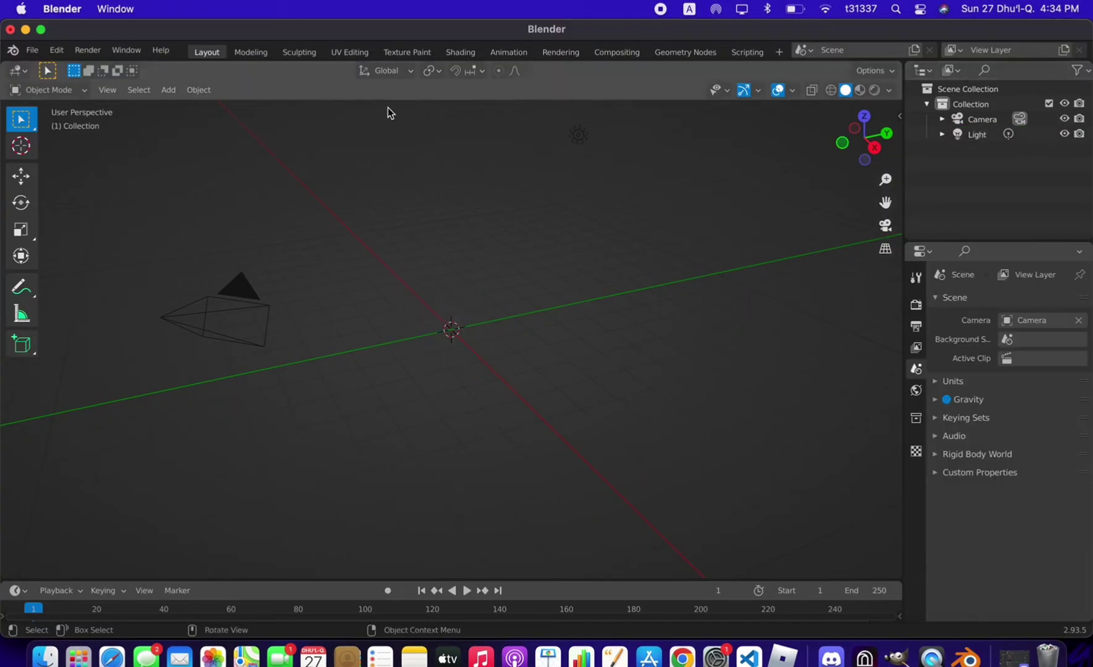
pyautogui.click(168, 90)
pyautogui.moveTo(265, 108)
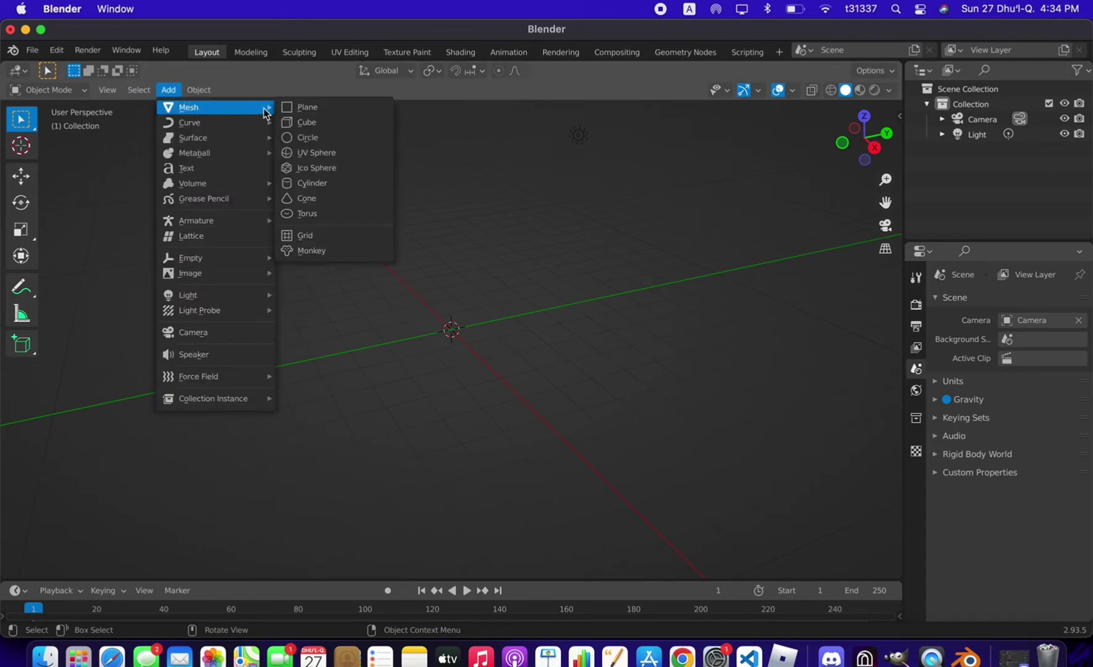
pyautogui.click(333, 159)
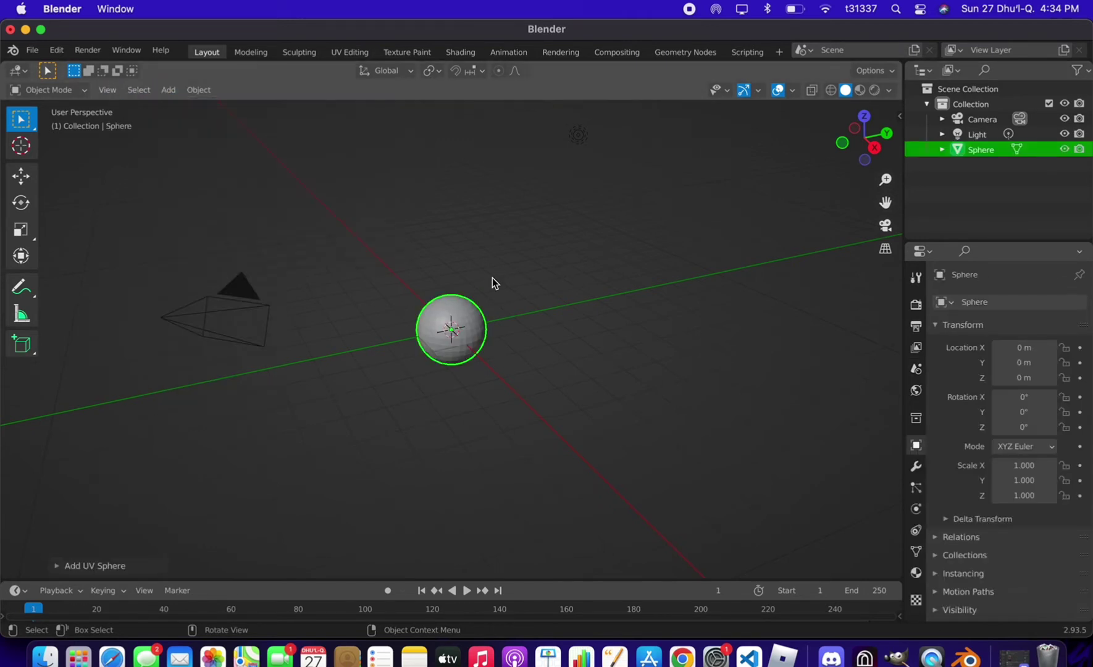
# - View the sphere from the right side, shade it smooth and enter Edit Mode
pyautogui.click(874, 148)
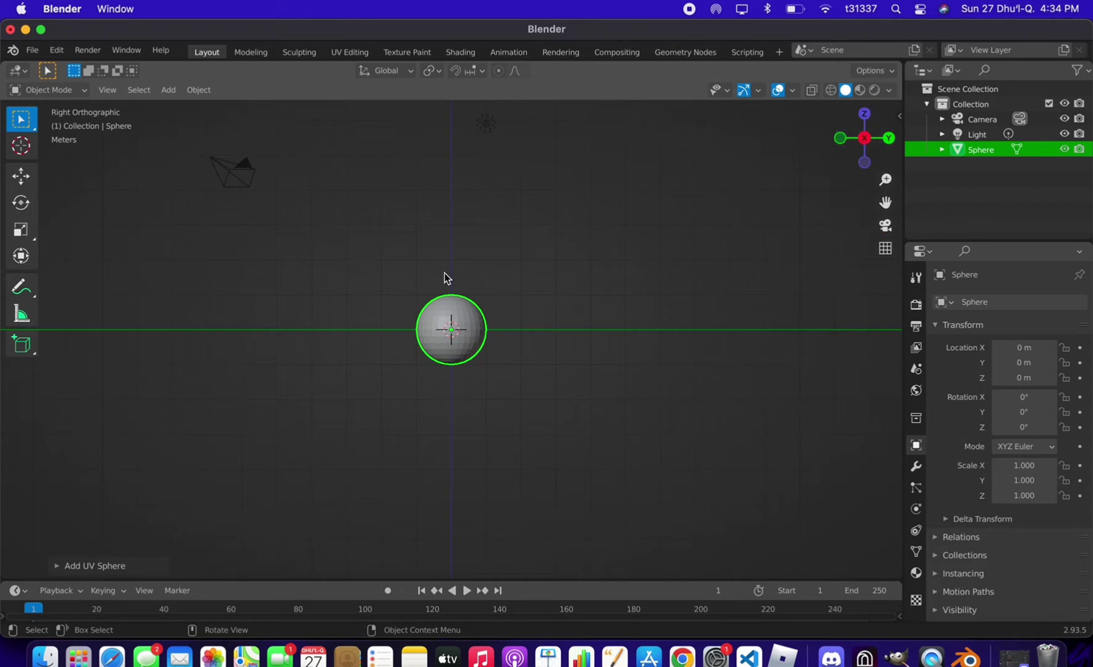
pyautogui.scroll(6, 477, 283)
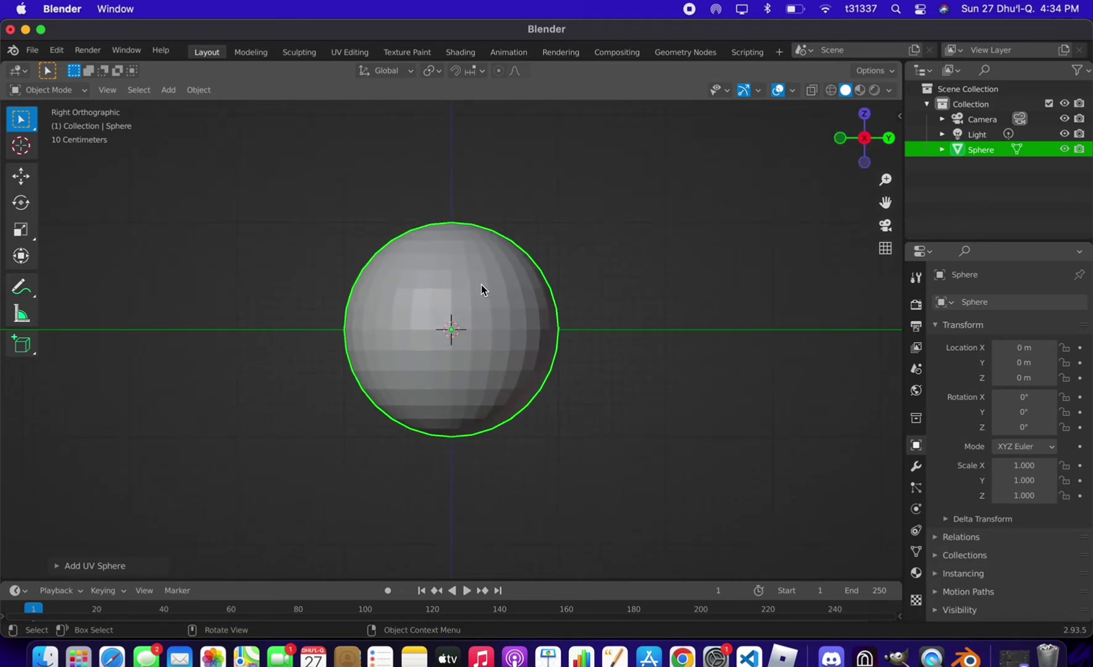
pyautogui.rightClick(482, 289)
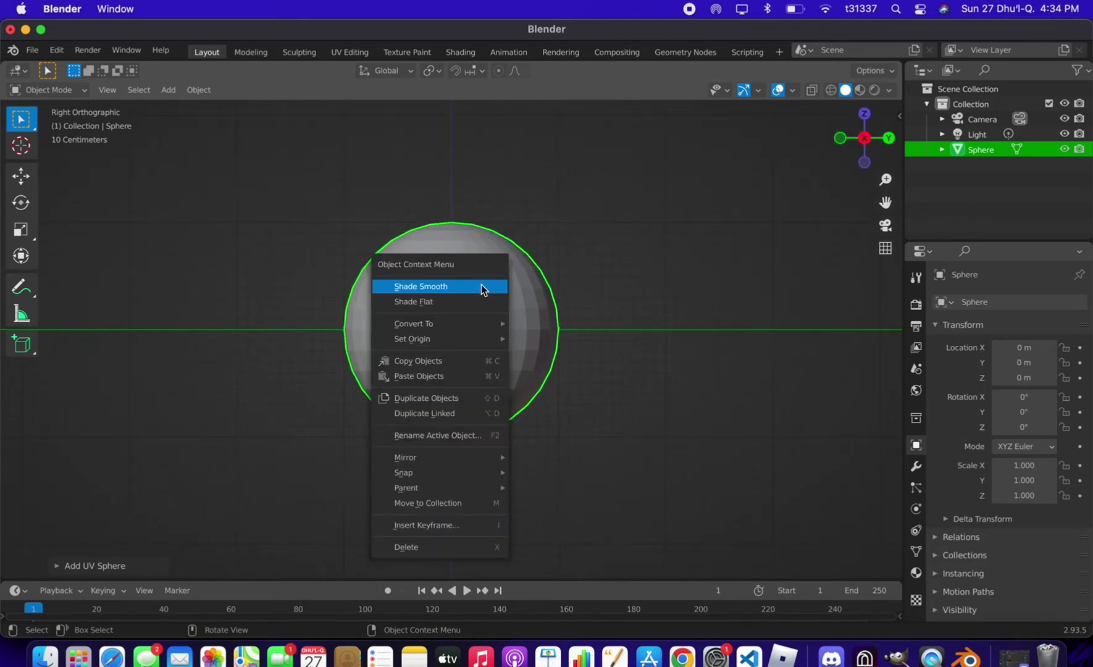
pyautogui.click(482, 288)
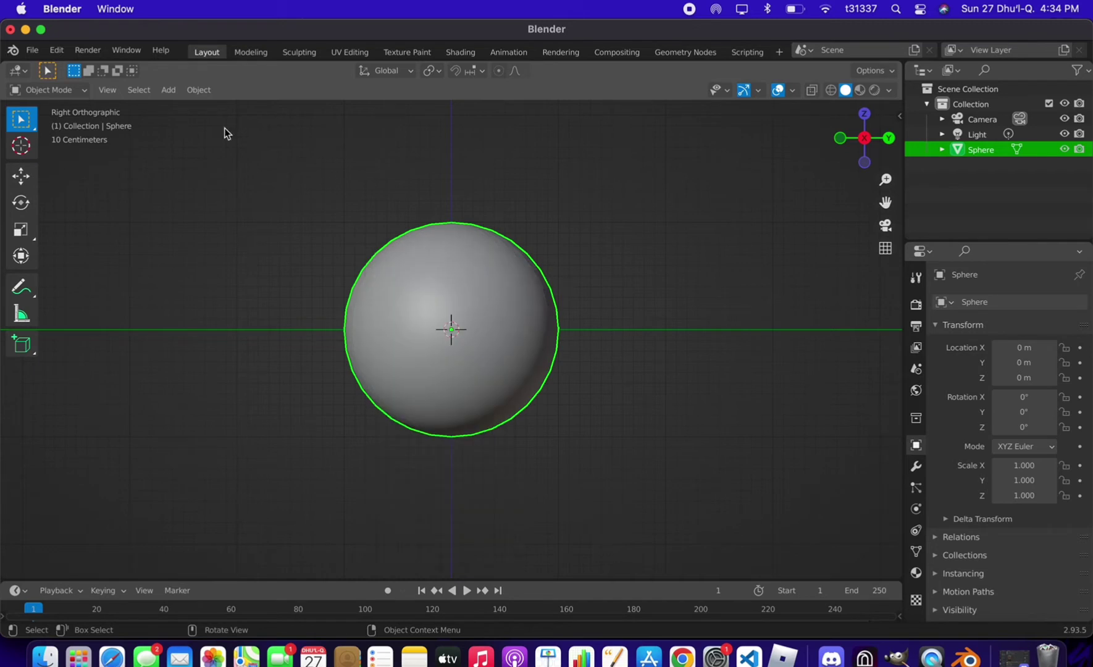
pyautogui.click(65, 92)
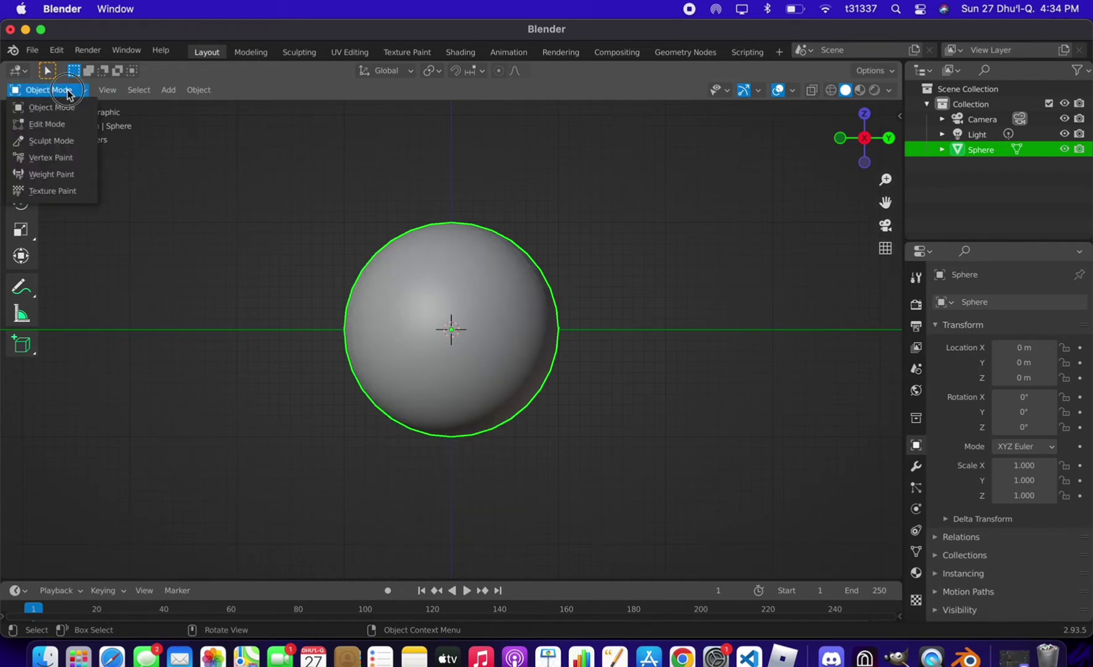
pyautogui.click(50, 124)
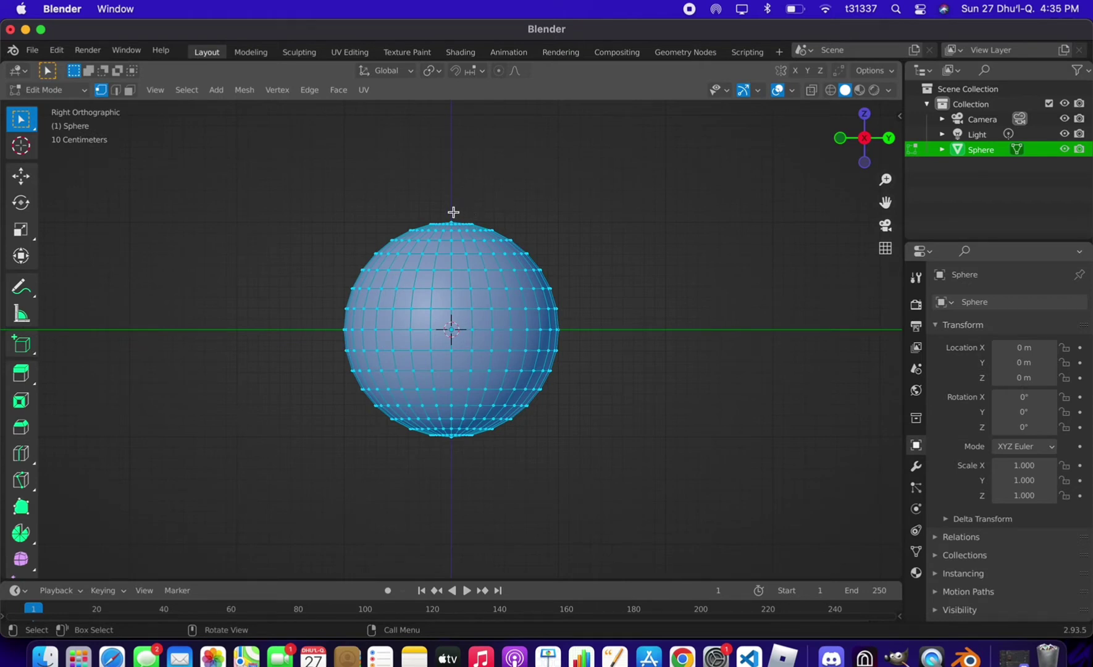
# - Box-select the sphere's upper-right quadrant vertices in Right Orthographic view, checking from the back
pyautogui.moveTo(447, 206); pyautogui.dragTo(588, 333)
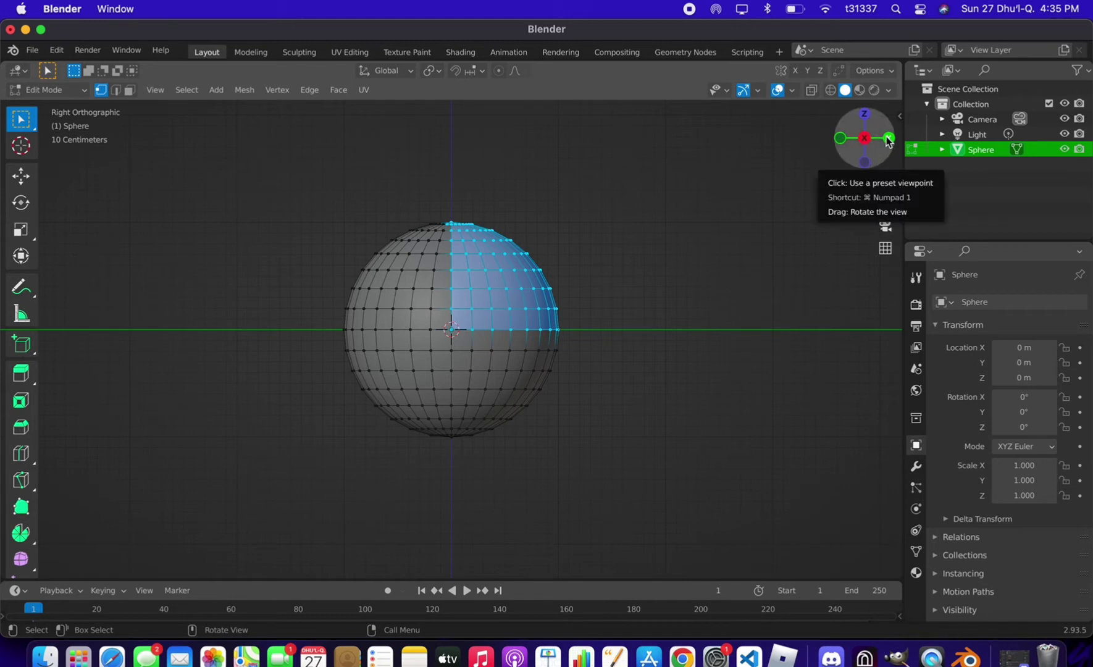
pyautogui.click(866, 164)
pyautogui.moveTo(446, 209); pyautogui.dragTo(607, 351)
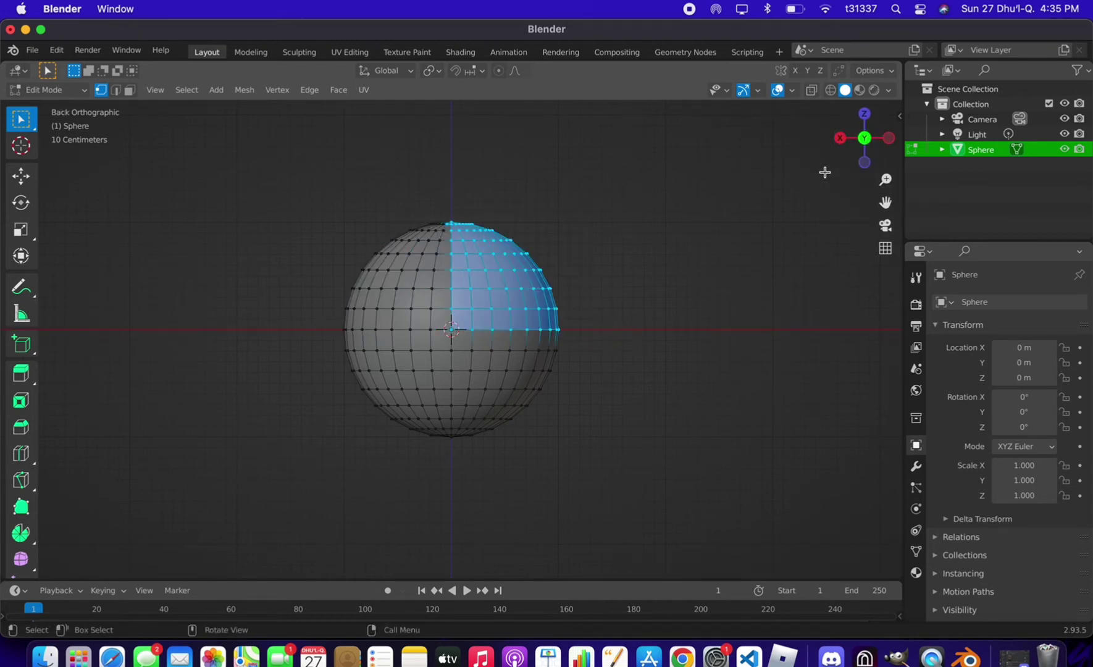
pyautogui.click(865, 137)
pyautogui.click(888, 138)
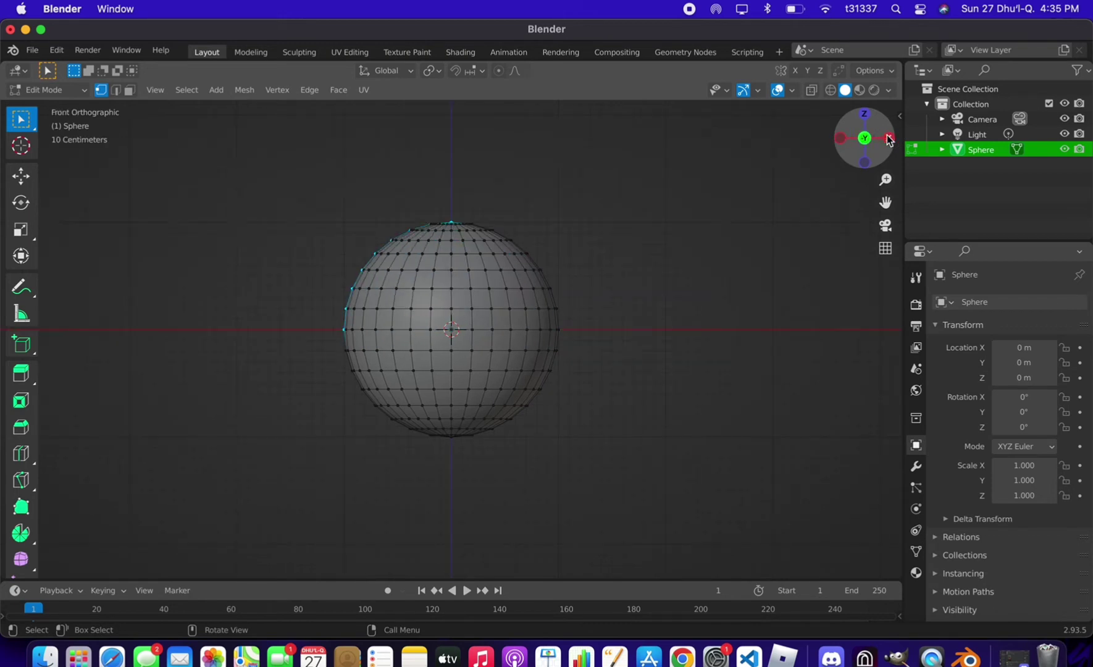
pyautogui.click(674, 242)
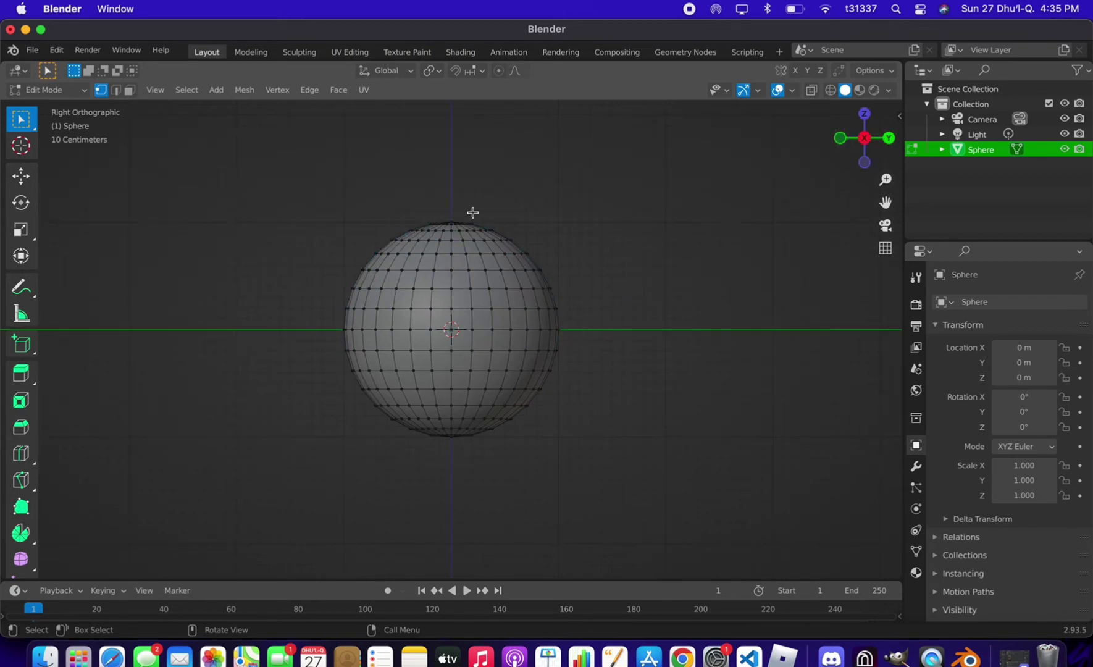
pyautogui.moveTo(449, 208); pyautogui.dragTo(572, 334)
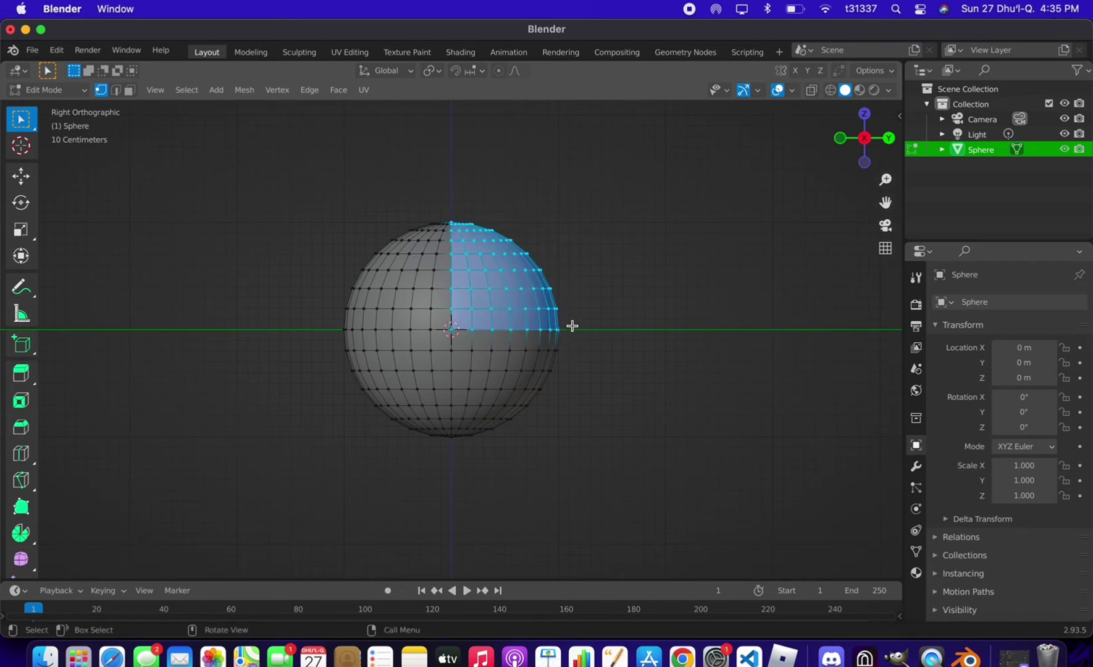
pyautogui.click(467, 210)
pyautogui.moveTo(450, 211); pyautogui.dragTo(573, 333)
# - Create Material.001, assign it to the selected quarter, and switch to the UV Editing workspace
pyautogui.click(916, 572)
pyautogui.click(1035, 368)
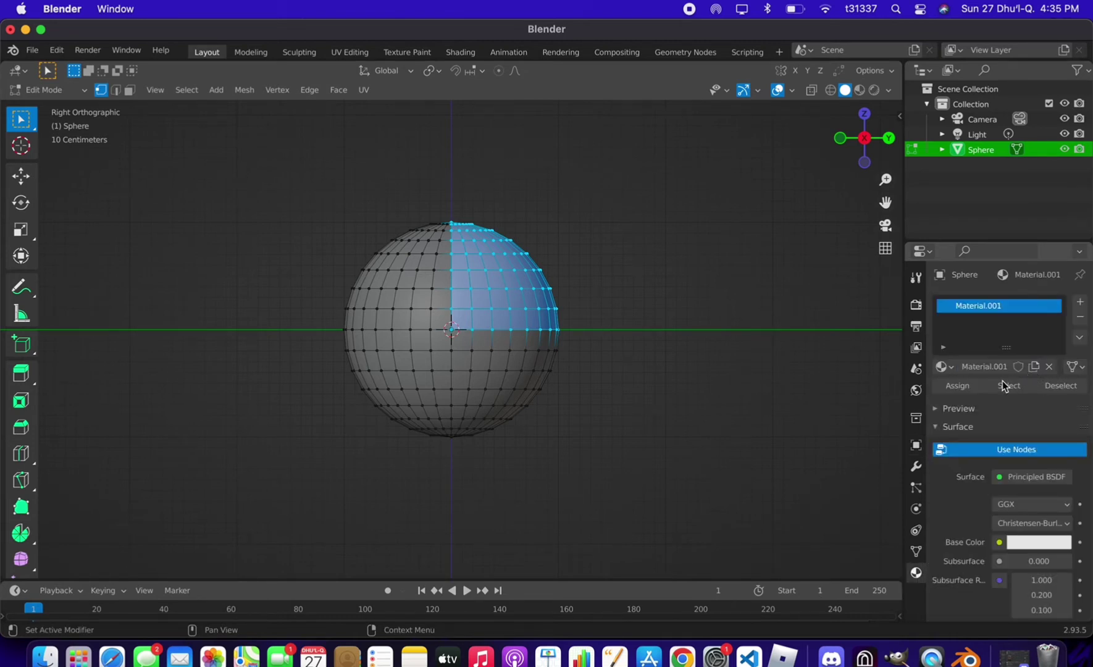
pyautogui.click(957, 387)
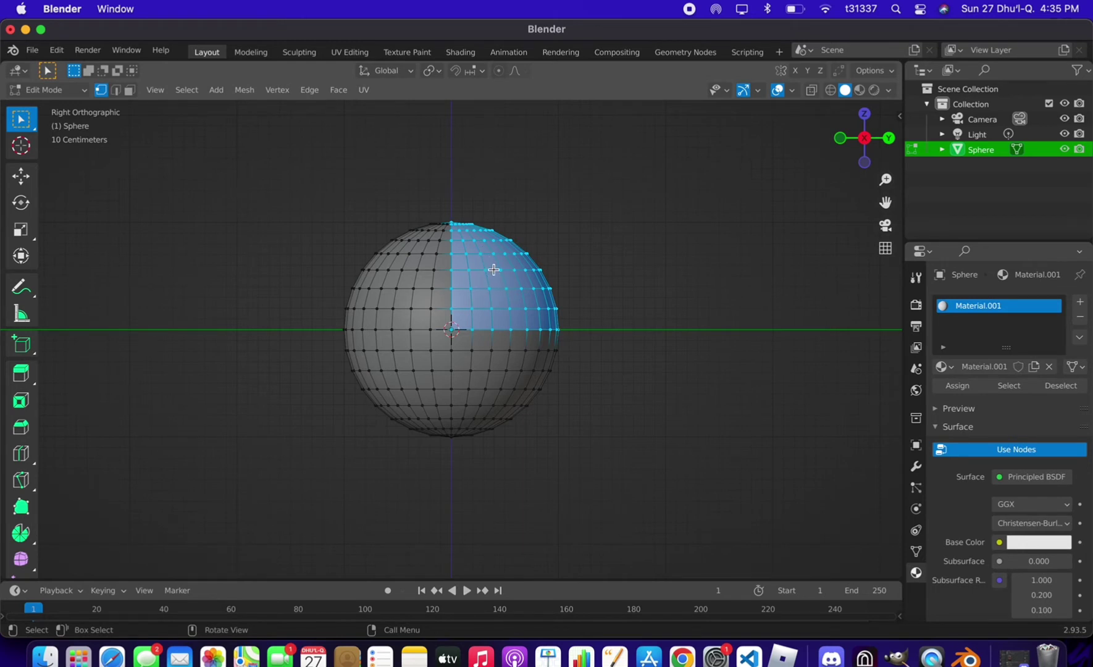
pyautogui.click(354, 52)
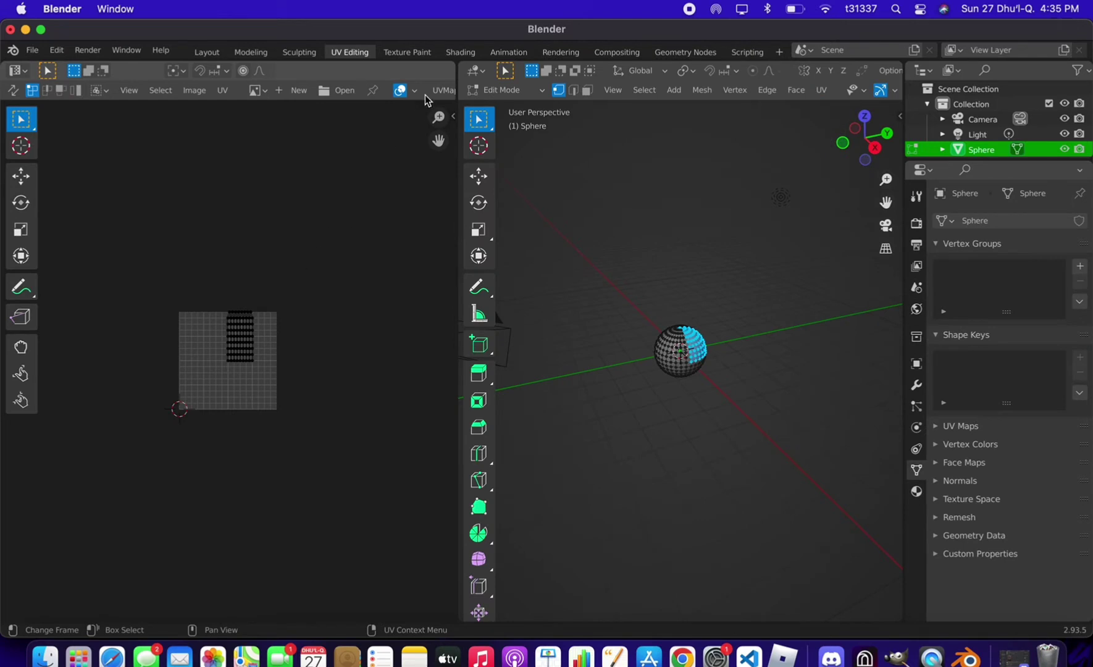
# - Load 1.jpg from the Pictures folder into the UV Editor behind the quarter's UV grid
pyautogui.scroll(-3, 402, 92)
pyautogui.click(293, 92)
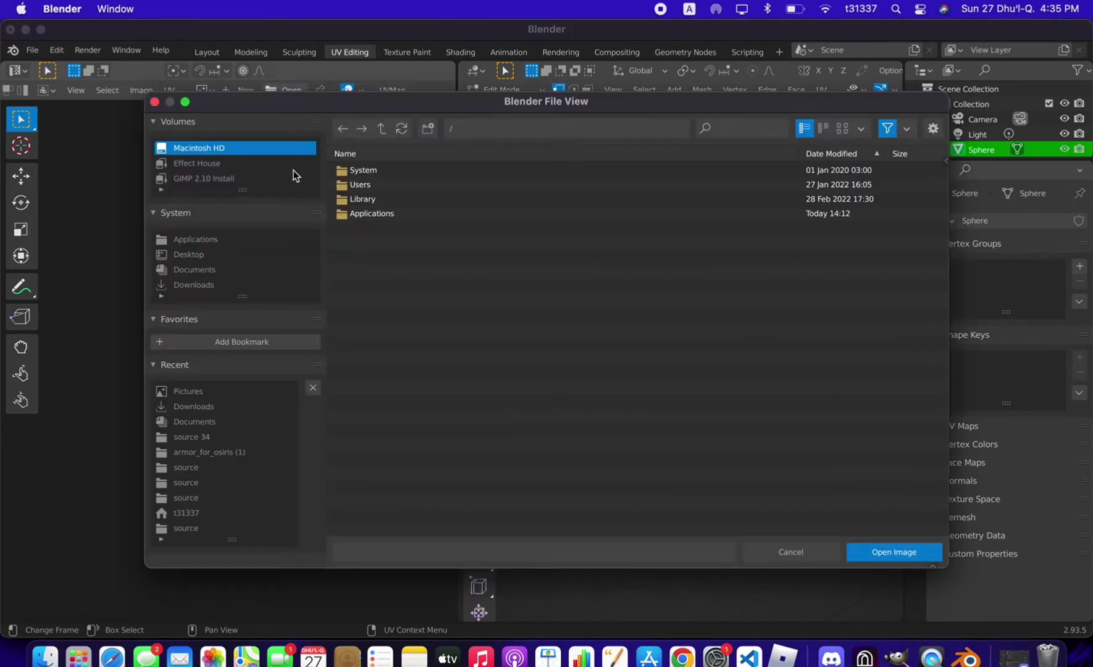
pyautogui.click(383, 184)
pyautogui.doubleClick(361, 185)
pyautogui.click(359, 186)
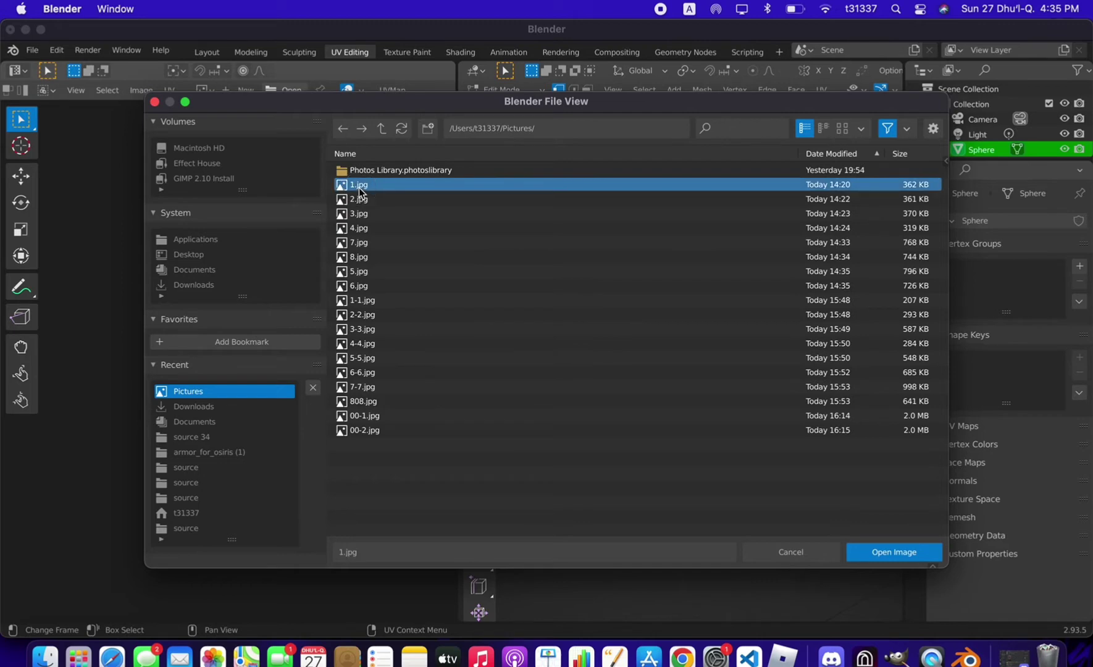
pyautogui.doubleClick(359, 185)
pyautogui.scroll(-4, 266, 317)
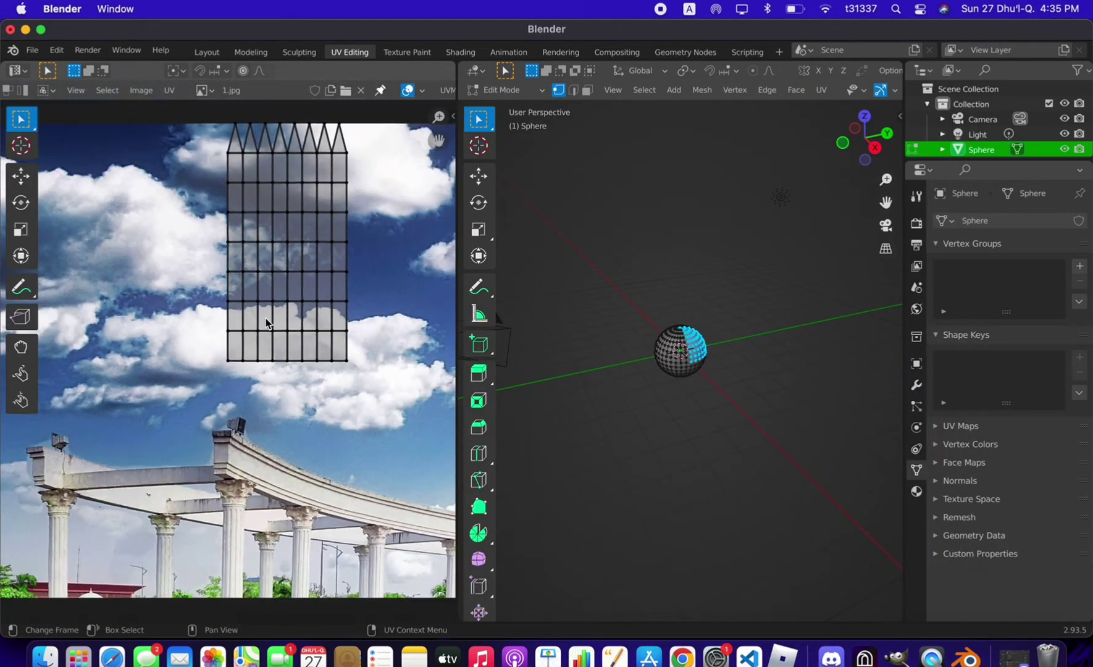
# - In Right view with Material Preview, stretch the whole UV island to 1.jpg's left, right and bottom edges
pyautogui.click(875, 147)
pyautogui.scroll(8, 652, 247)
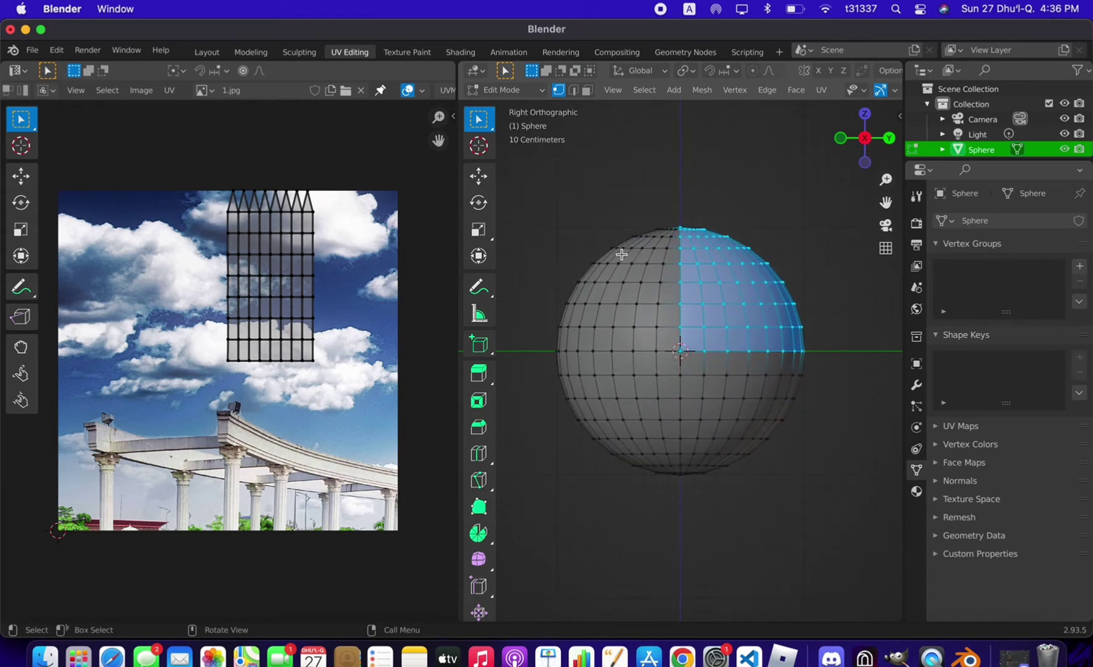
pyautogui.scroll(-3, 797, 93)
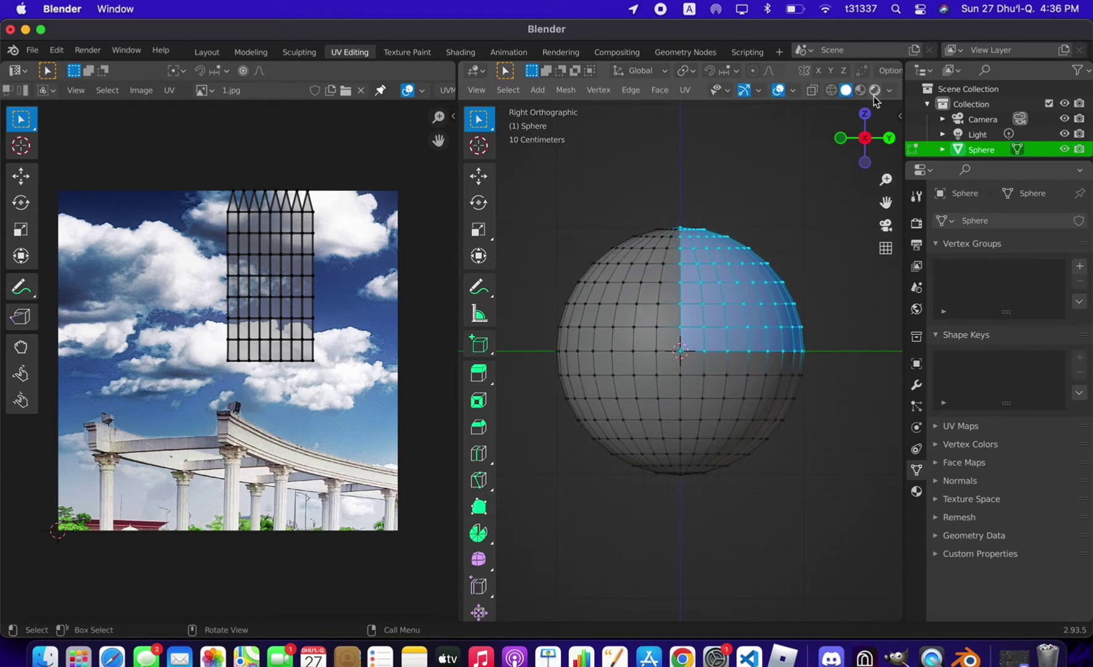
pyautogui.click(861, 90)
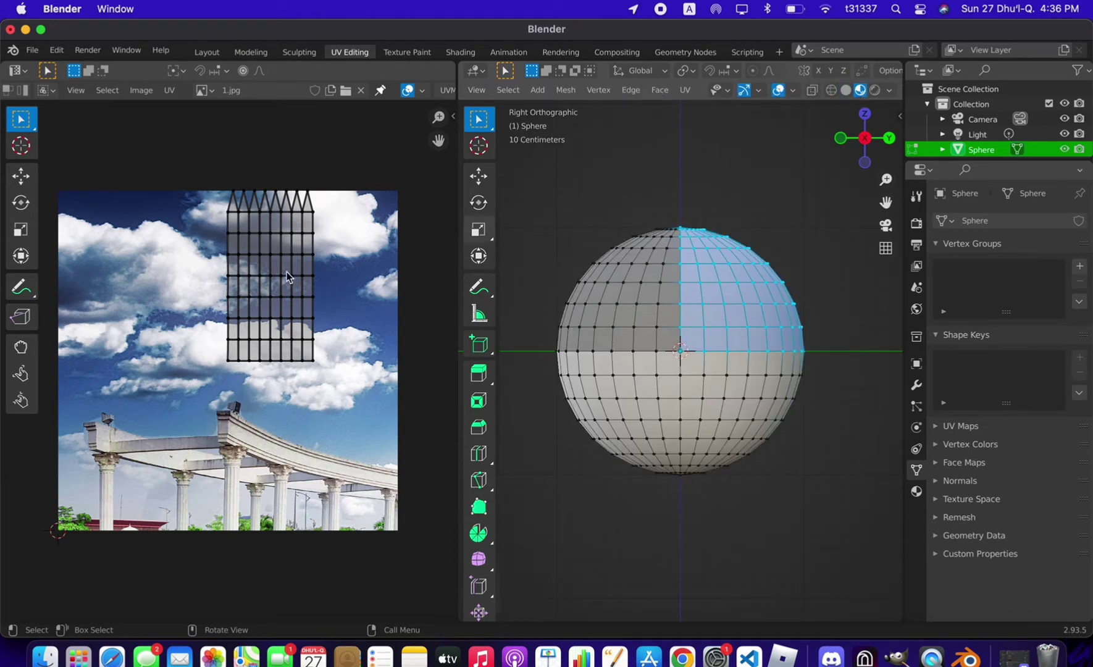
pyautogui.press('a')
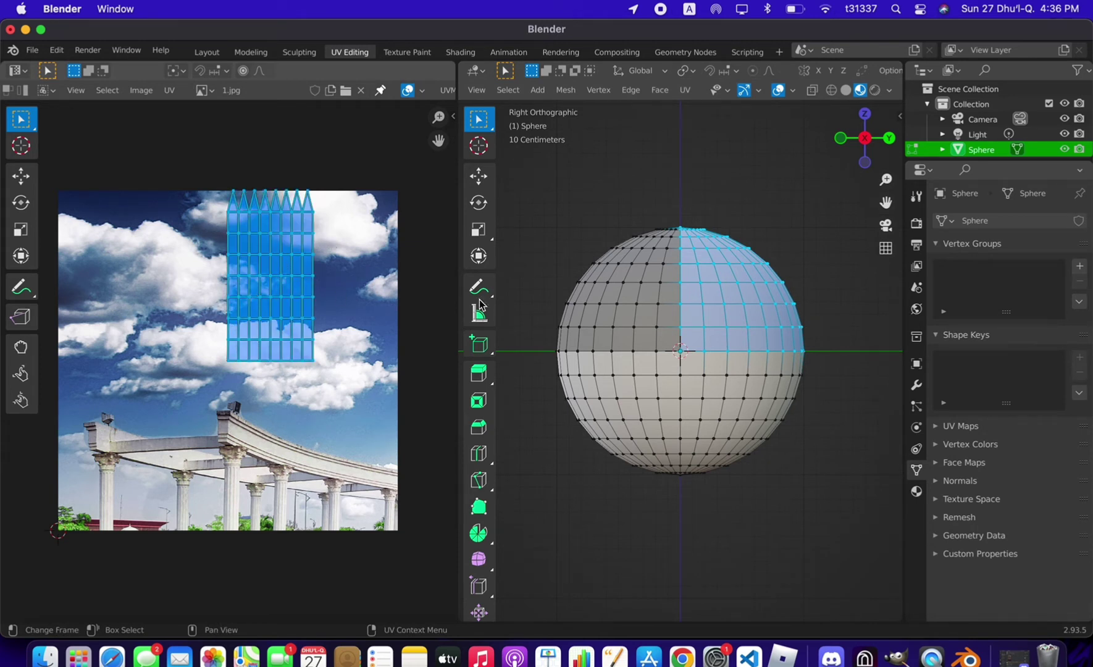
pyautogui.click(21, 257)
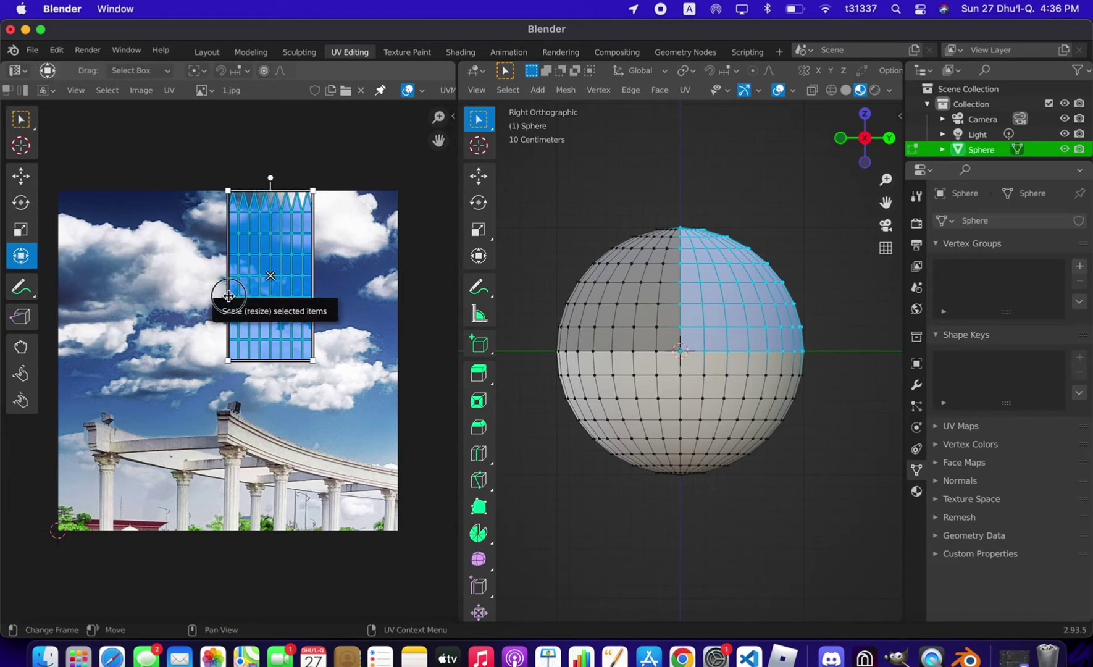
pyautogui.moveTo(228, 296); pyautogui.dragTo(48, 290)
pyautogui.moveTo(312, 297); pyautogui.dragTo(397, 297)
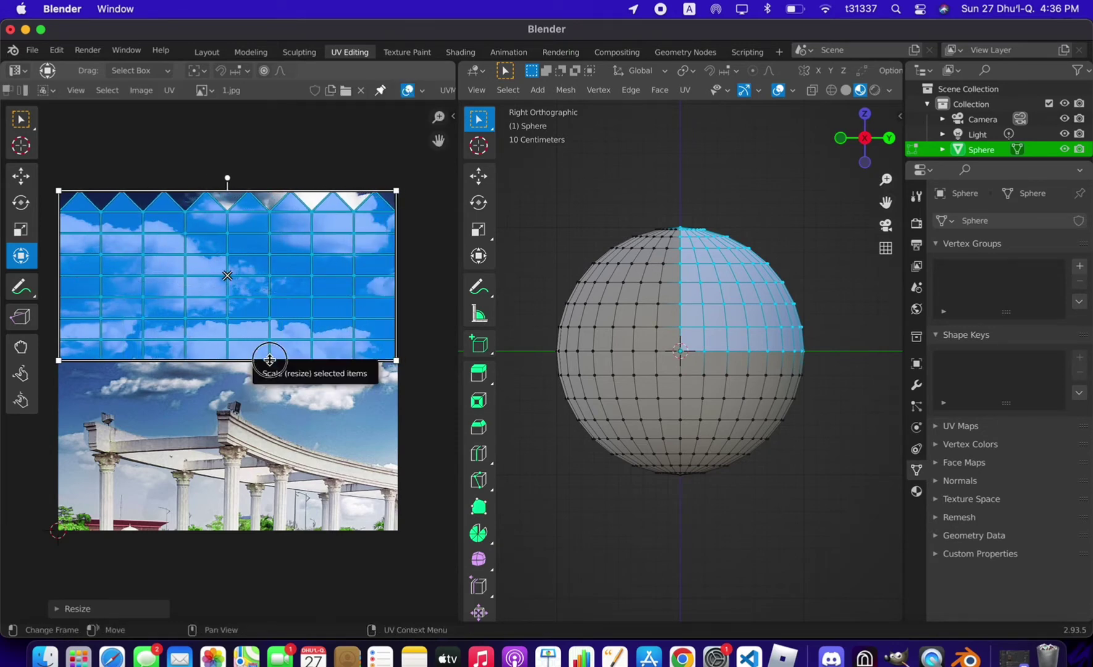
pyautogui.moveTo(273, 361); pyautogui.dragTo(288, 529)
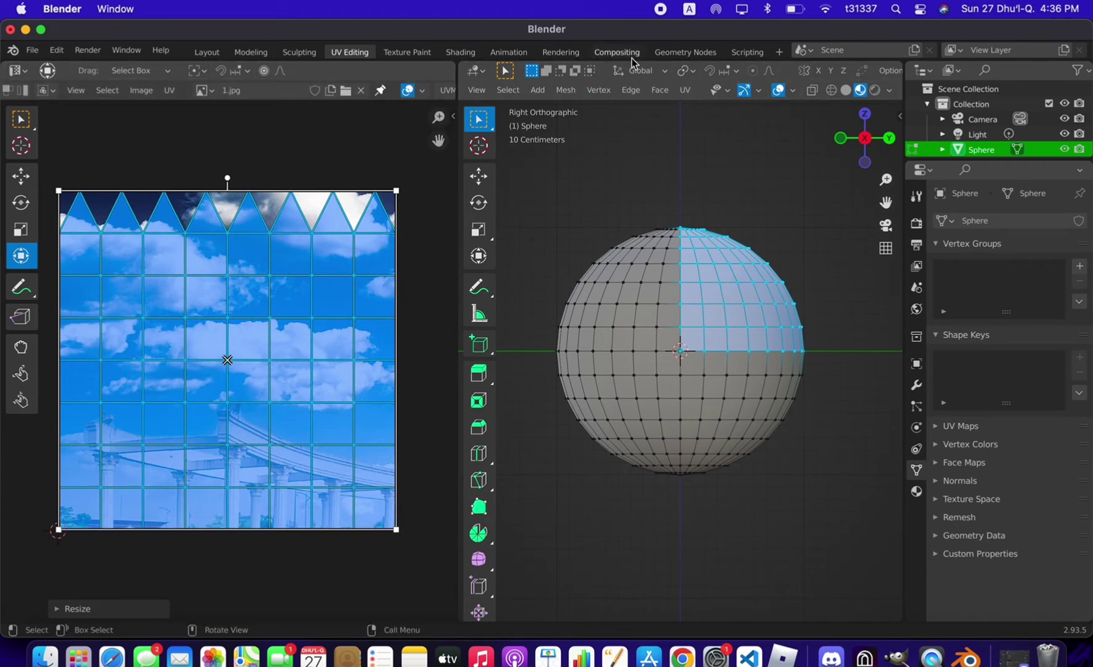
# - Add an Image Texture node using 1.jpg and wire its Color into the material's Base Color
pyautogui.click(460, 52)
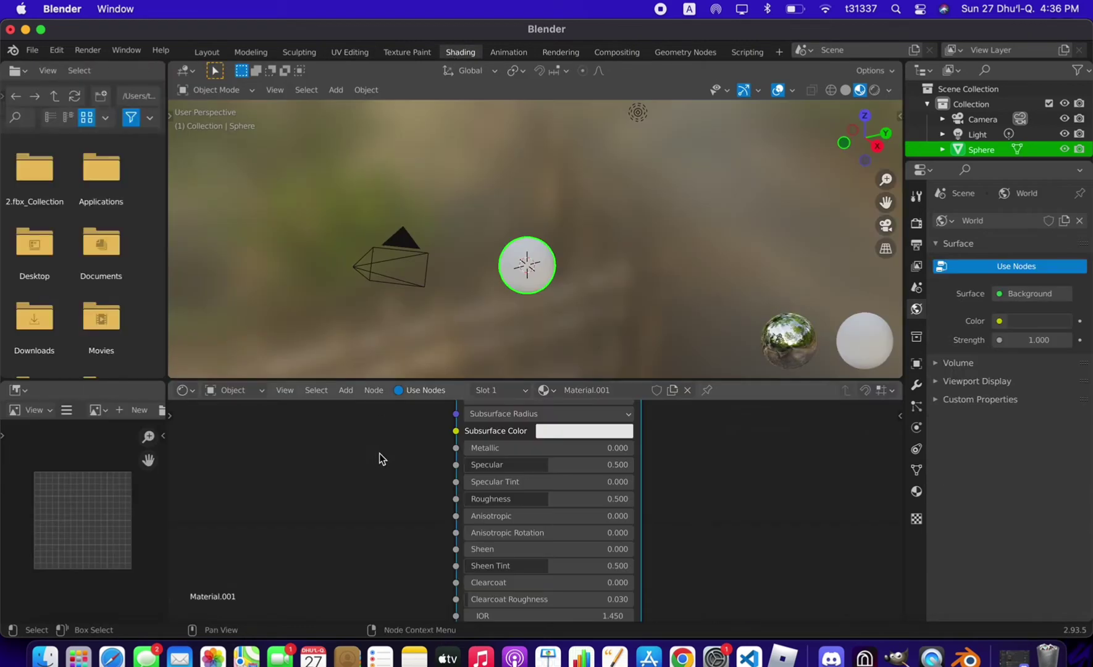
pyautogui.click(346, 390)
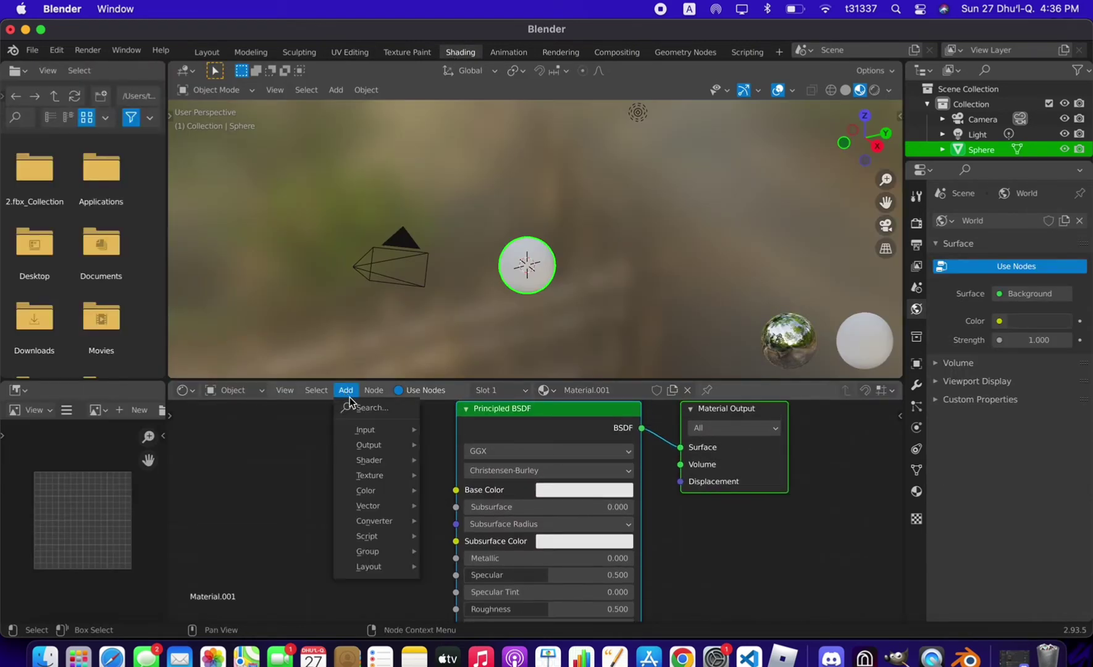
pyautogui.click(352, 406)
pyautogui.write('imagw')
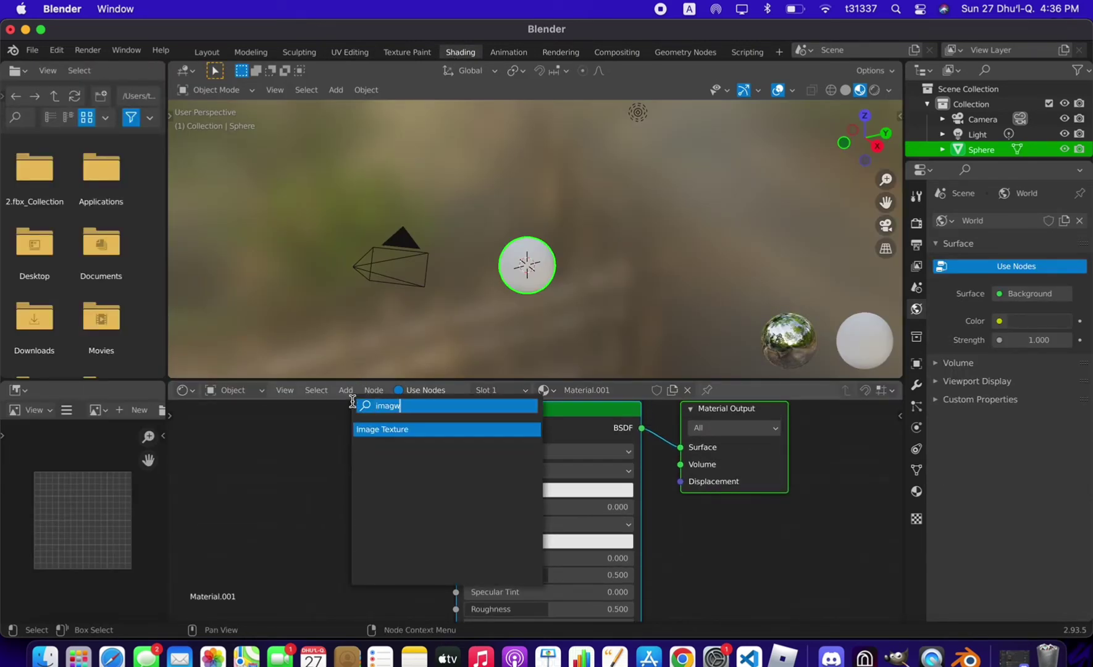
pyautogui.click(392, 431)
pyautogui.click(254, 461)
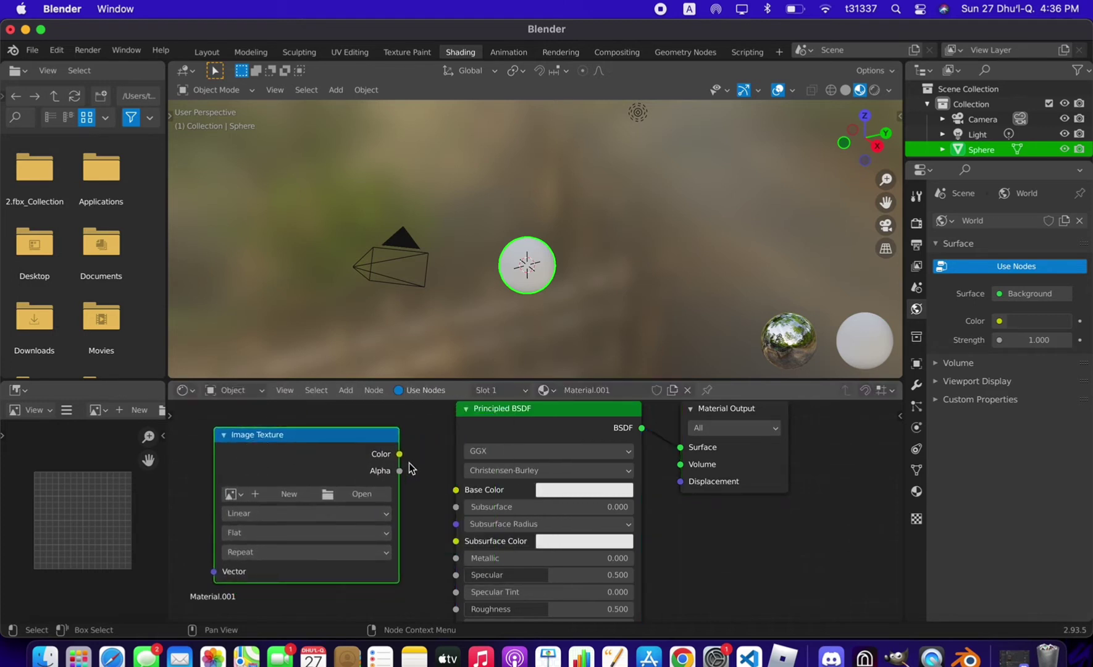
pyautogui.moveTo(400, 455); pyautogui.dragTo(456, 490)
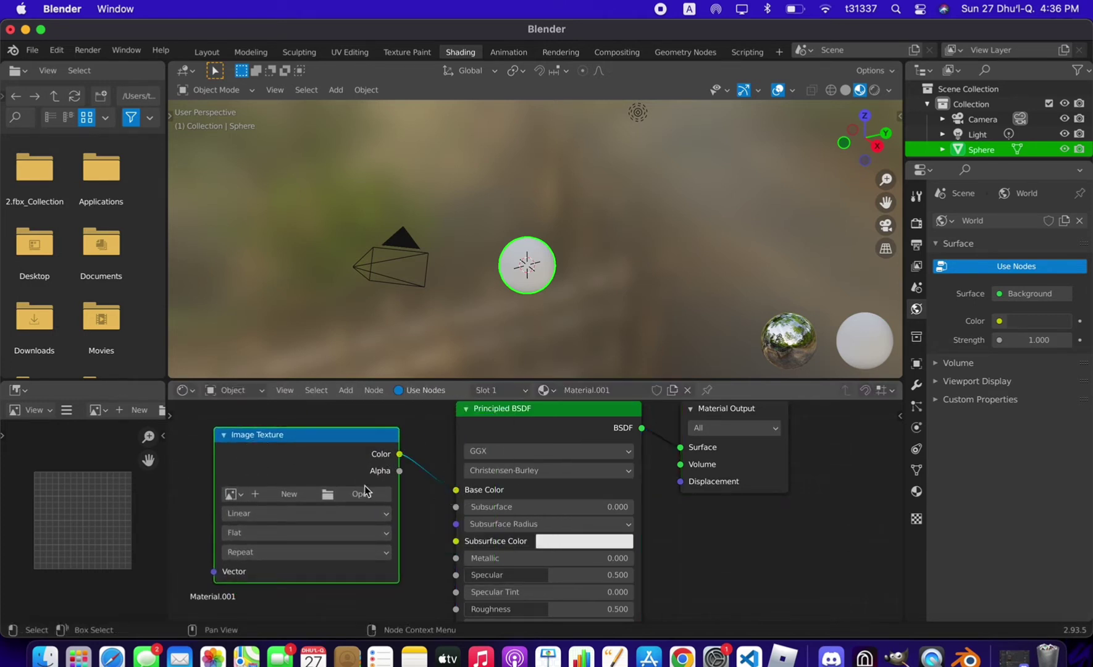
pyautogui.click(231, 494)
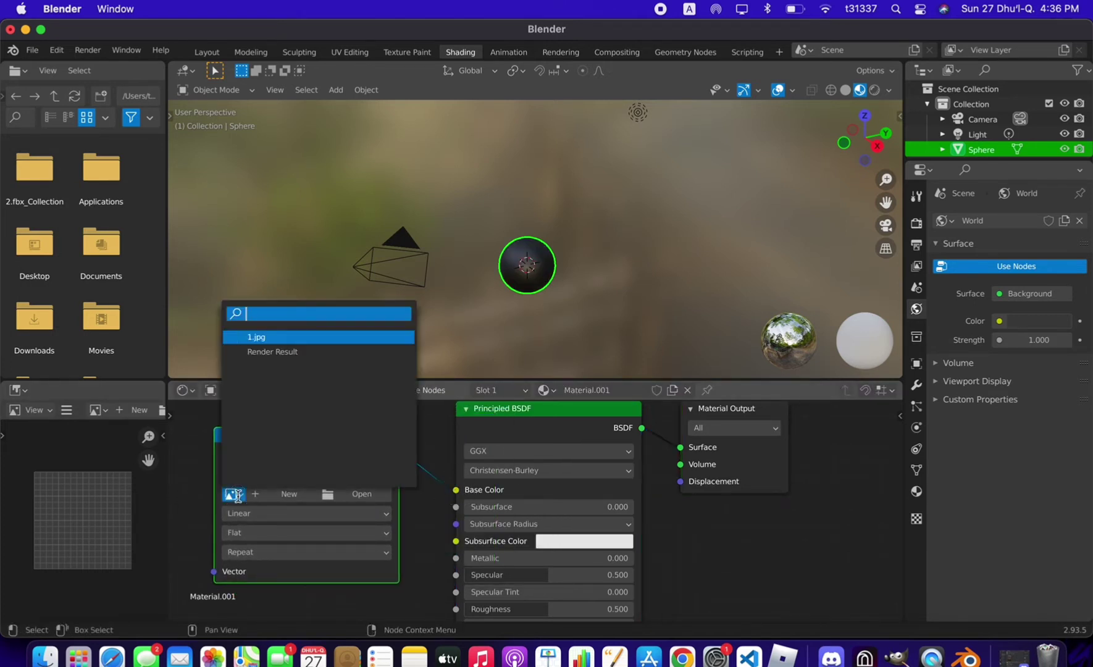
pyautogui.click(272, 336)
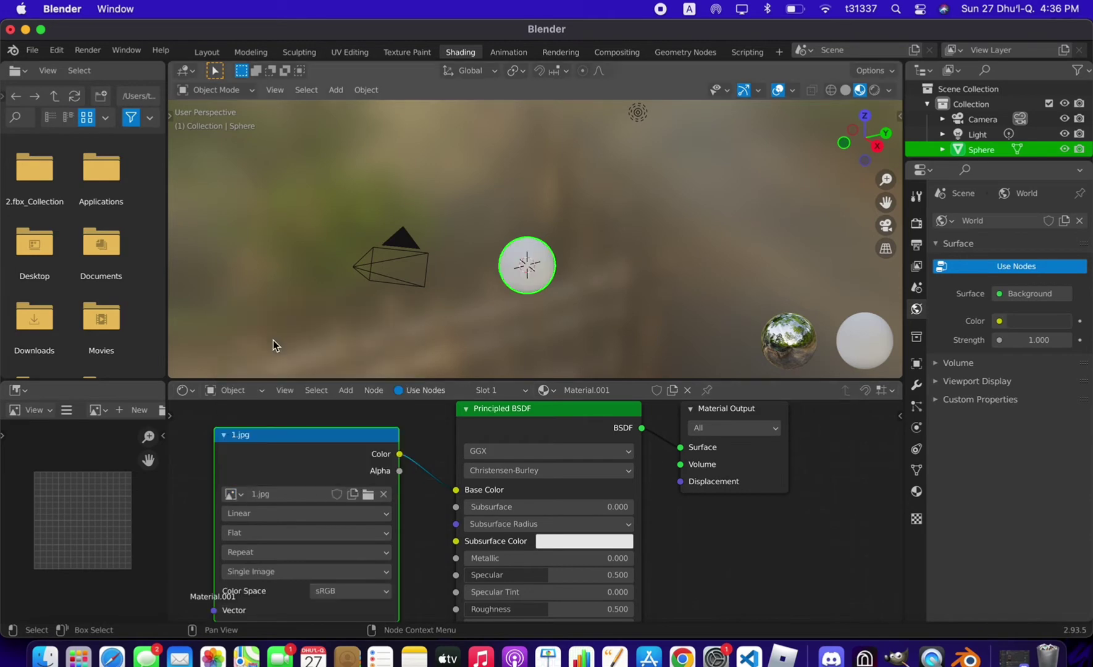
pyautogui.click(363, 56)
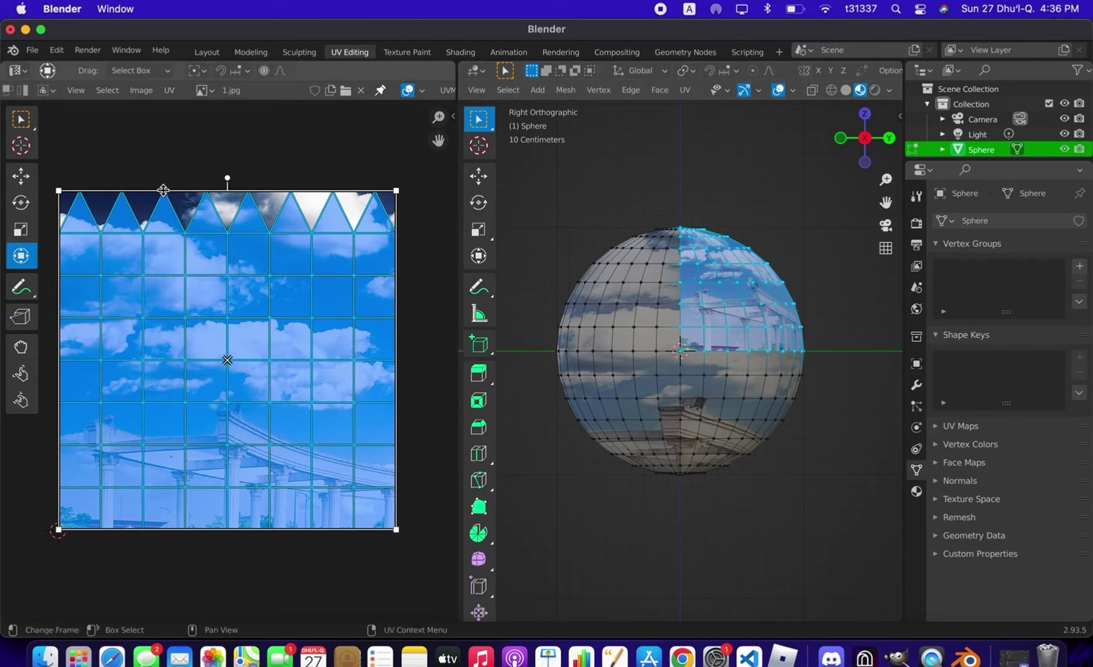
# - Stretch the first quarter's UV island upward past the top of the photo
pyautogui.moveTo(166, 192); pyautogui.dragTo(161, 137)
pyautogui.click(408, 339)
pyautogui.press('a')
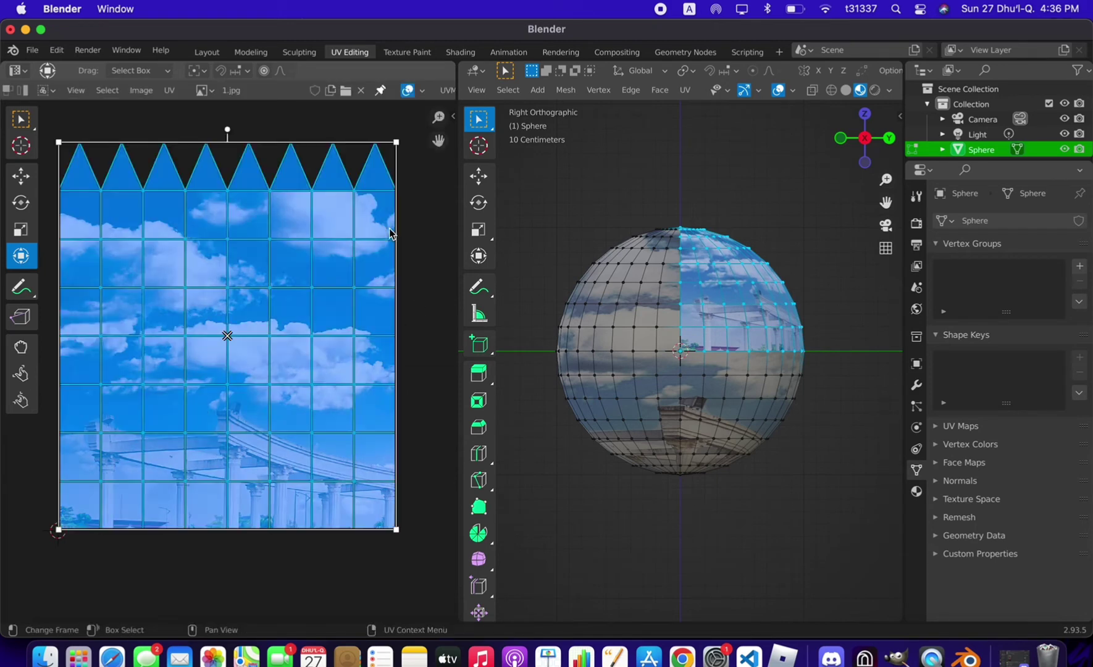
pyautogui.moveTo(399, 246); pyautogui.dragTo(401, 245)
pyautogui.click(427, 239)
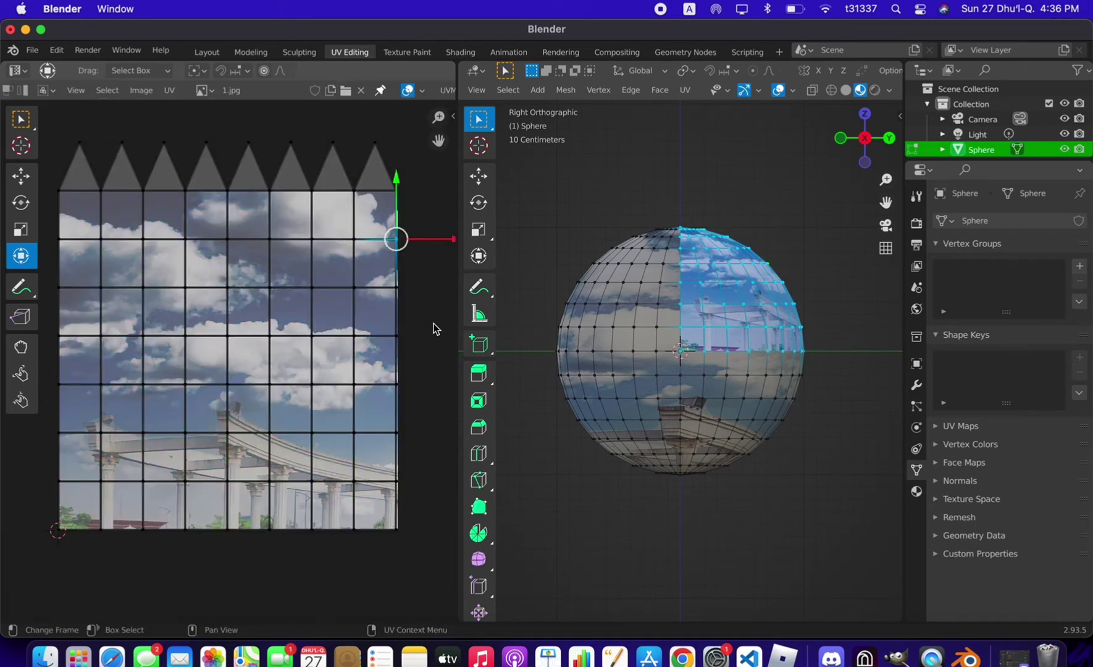
# - Deselect all faces and box-select the upper-right quarter of the sphere from Back view
pyautogui.click(813, 220)
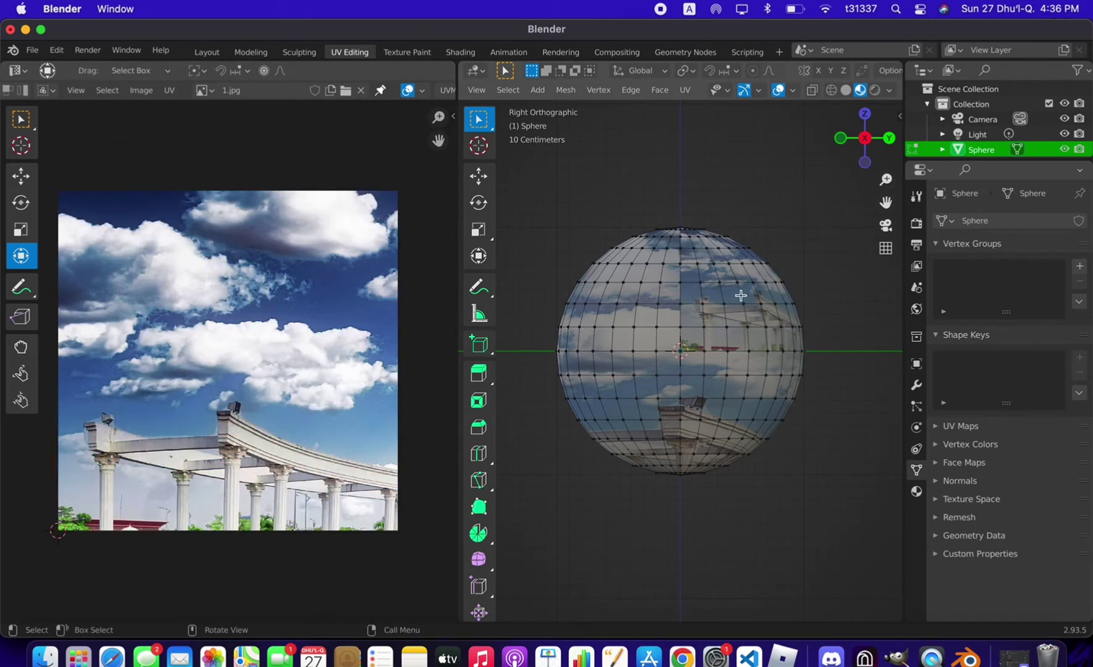
pyautogui.click(890, 138)
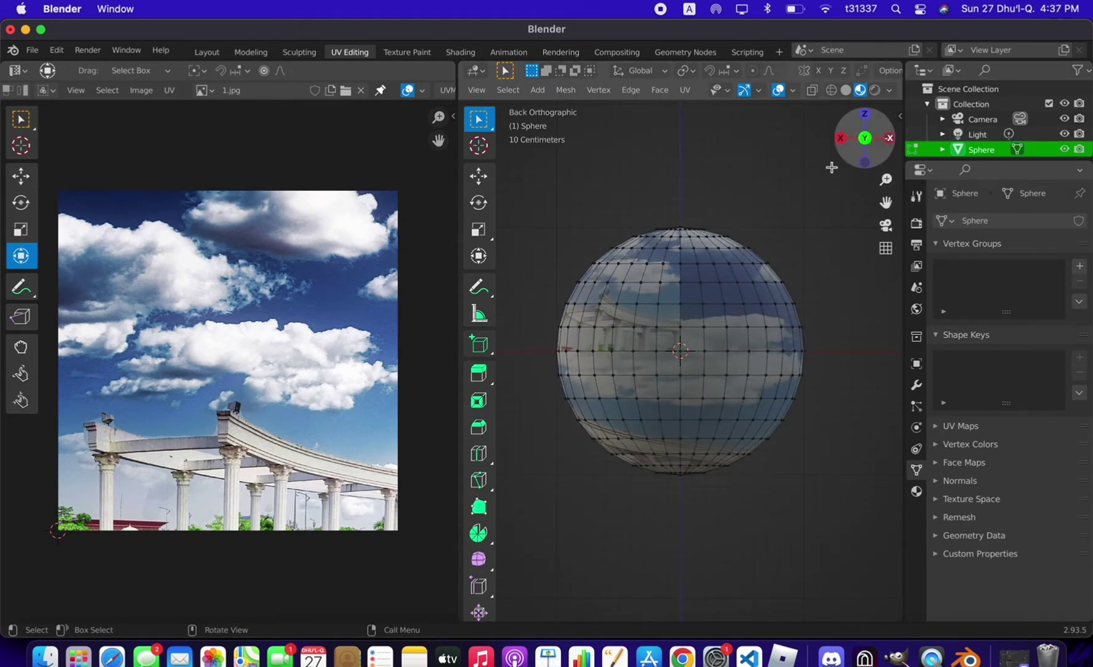
pyautogui.moveTo(679, 211); pyautogui.dragTo(810, 357)
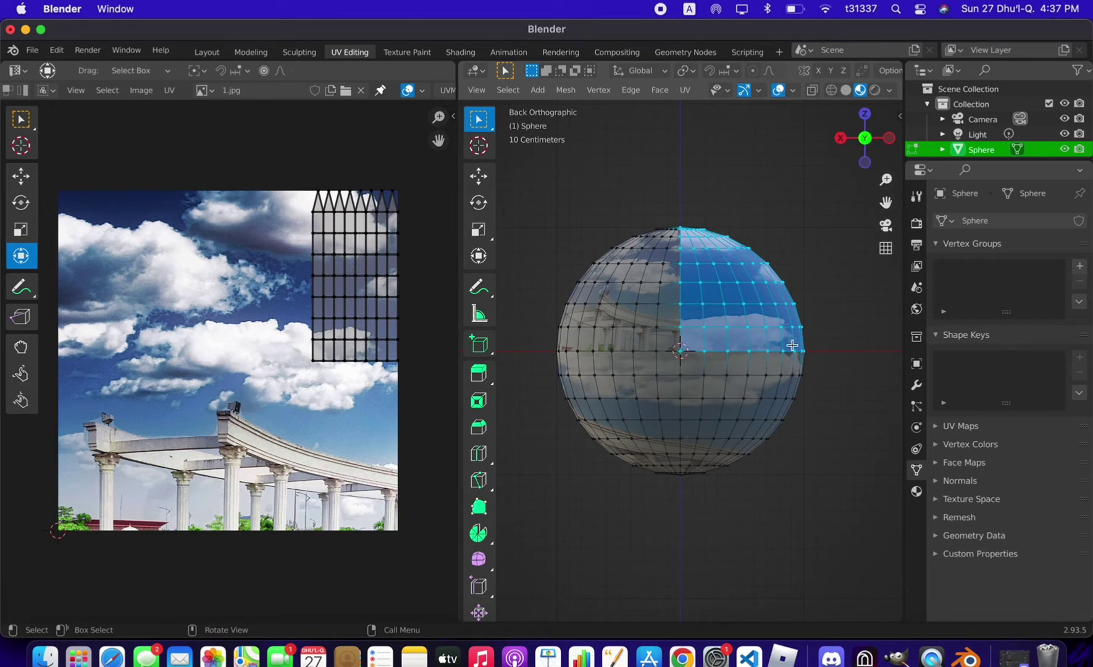
# - Add a second material slot with a new Material.002 and assign it to the selected faces
pyautogui.click(917, 491)
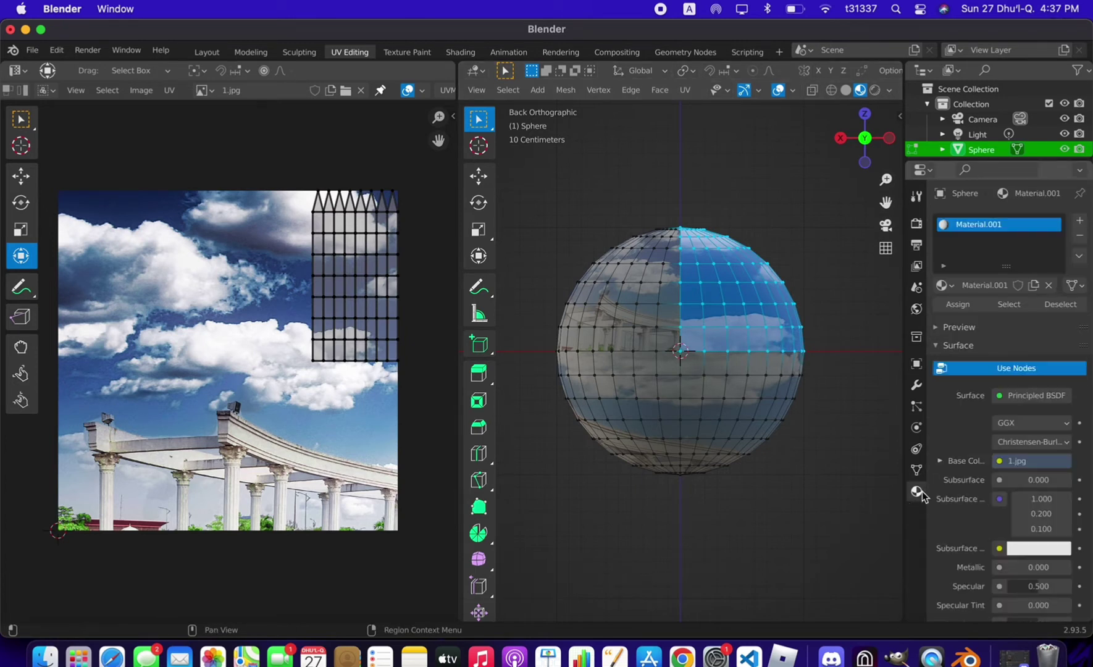
pyautogui.click(1080, 220)
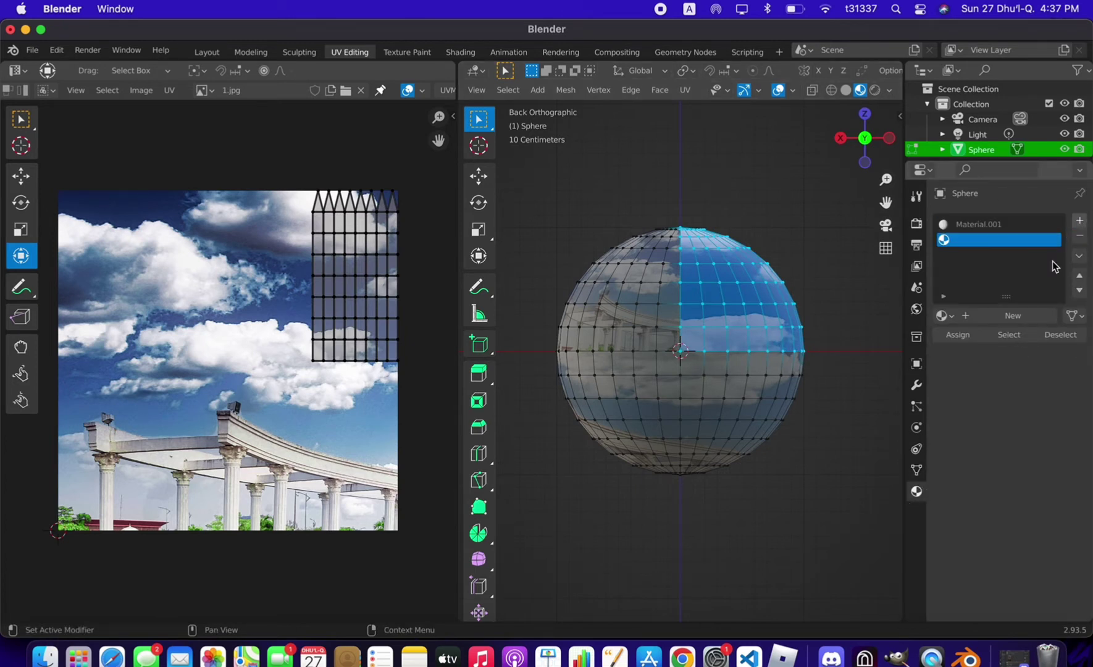
pyautogui.click(1016, 319)
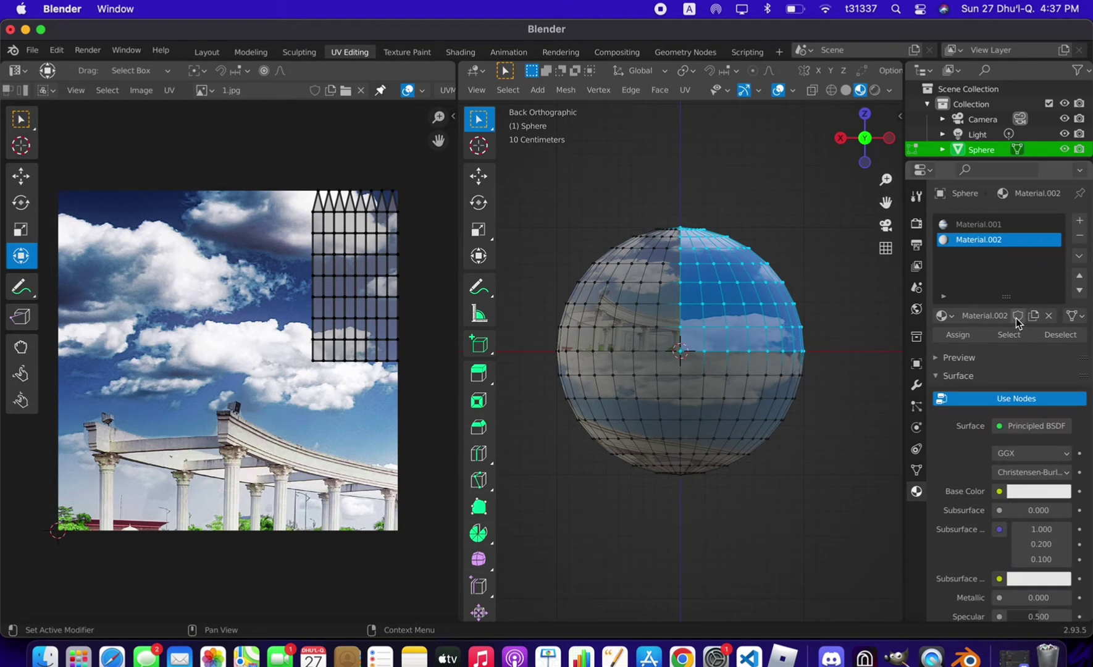
pyautogui.click(958, 337)
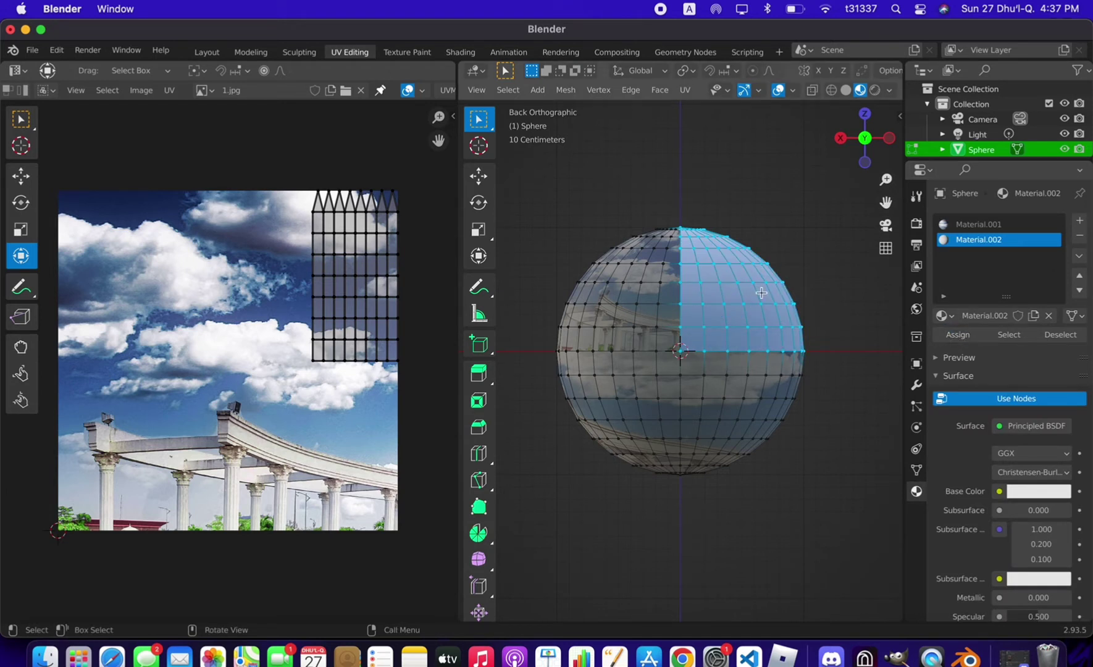
pyautogui.moveTo(848, 147); pyautogui.dragTo(585, 310)
pyautogui.click(843, 139)
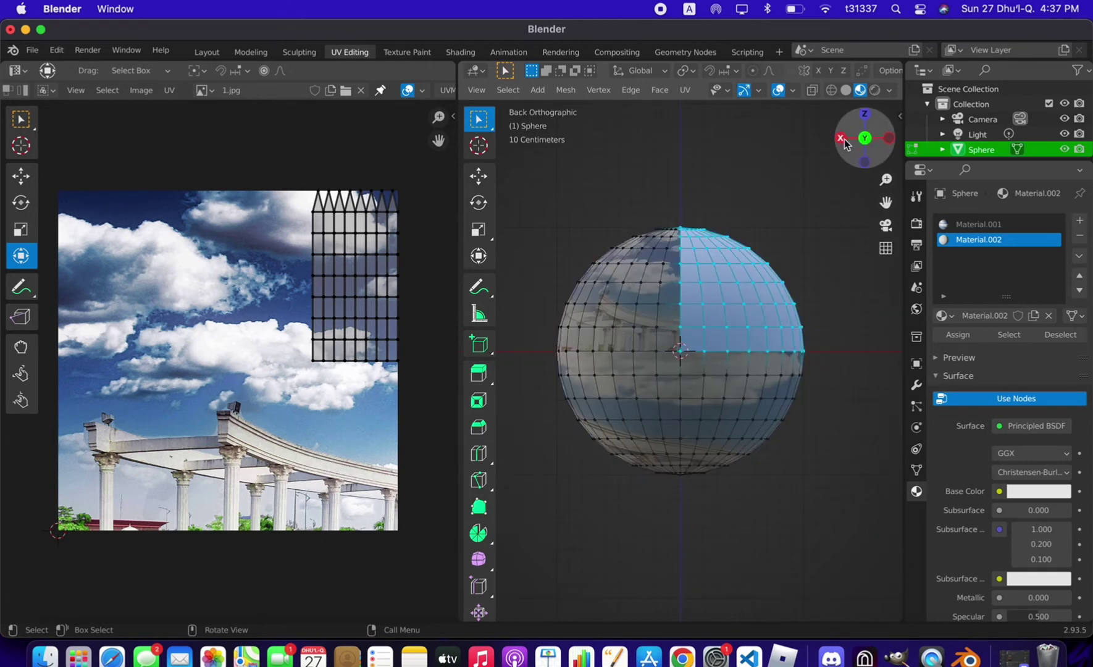
# - Open 2.jpg in the UV Editor and stretch the whole UV island across its width and down
pyautogui.click(346, 90)
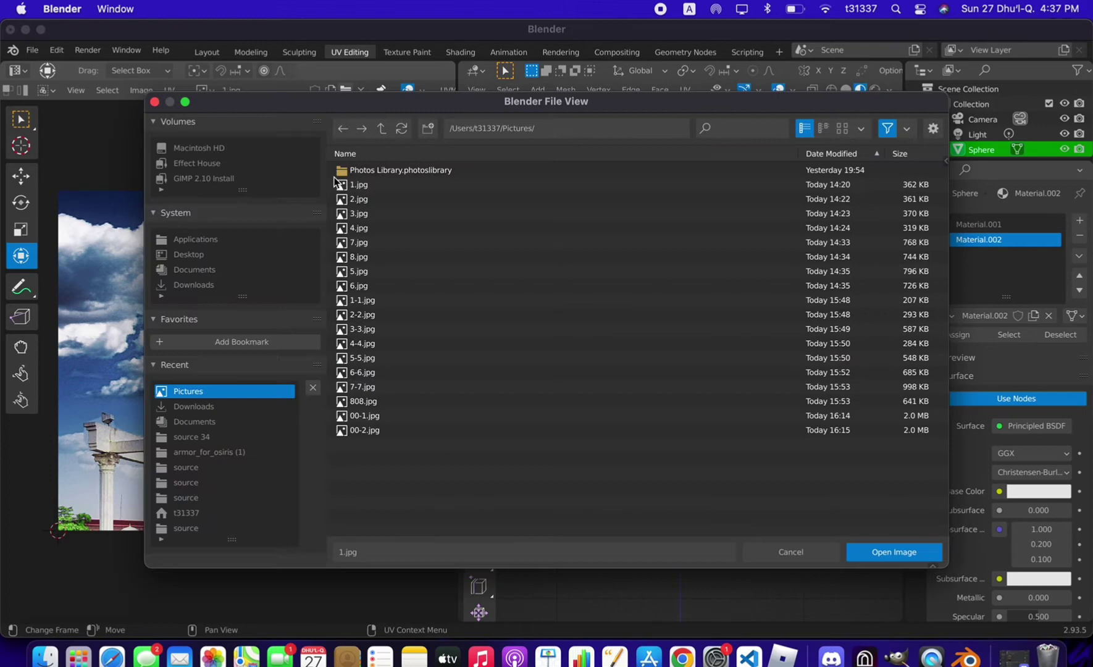
pyautogui.doubleClick(379, 198)
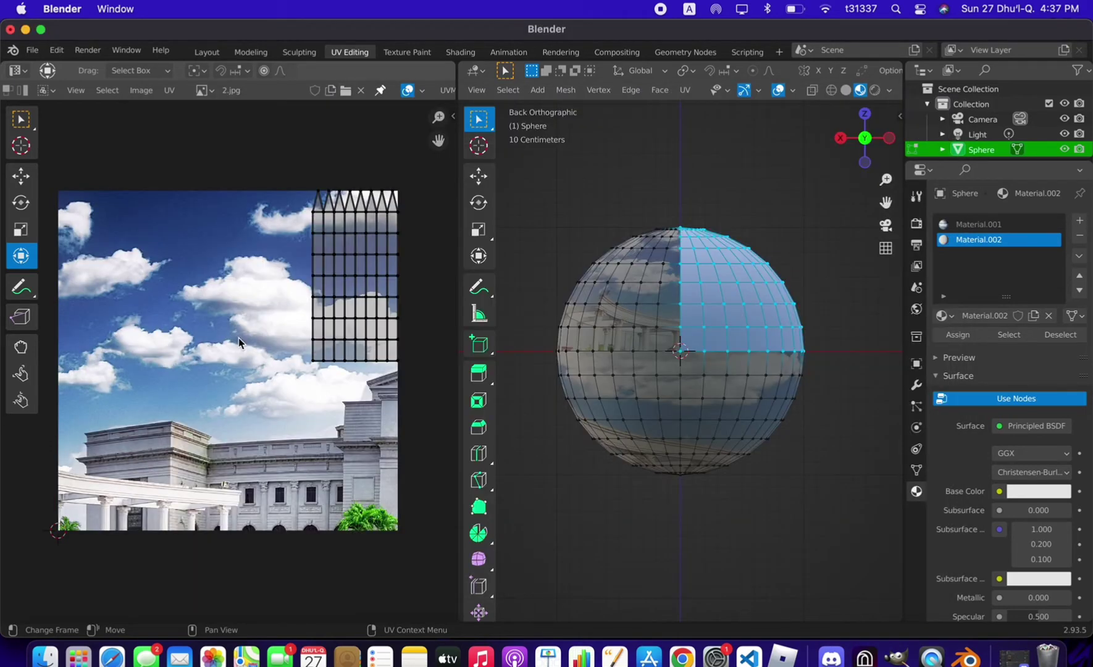
pyautogui.press('a')
pyautogui.moveTo(313, 338); pyautogui.dragTo(411, 316)
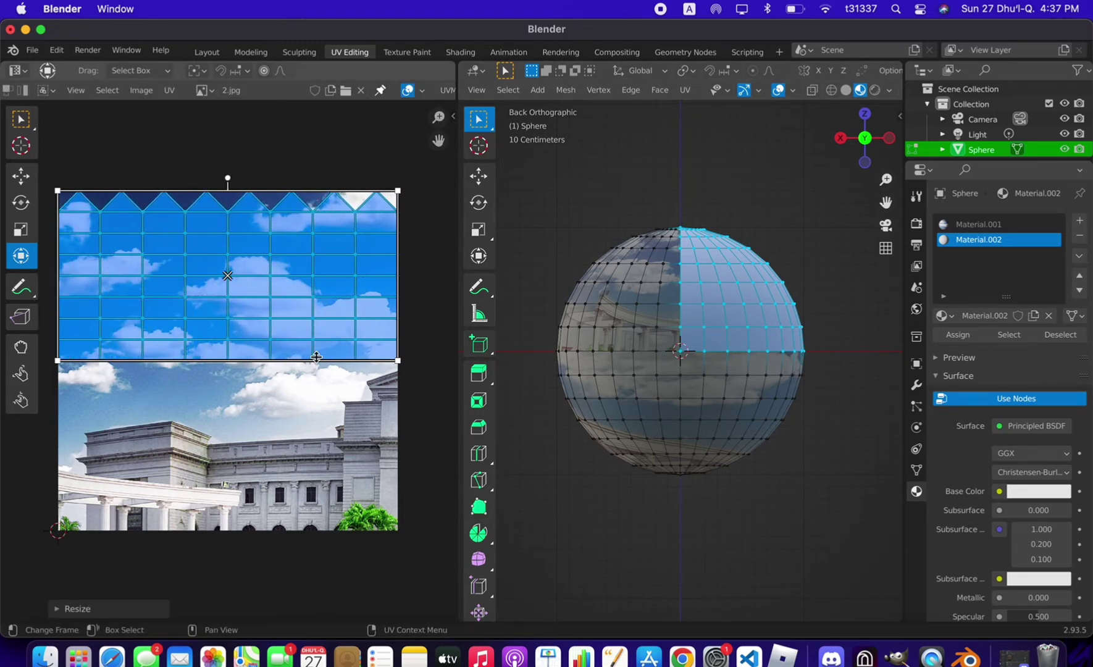
pyautogui.moveTo(317, 361); pyautogui.dragTo(331, 532)
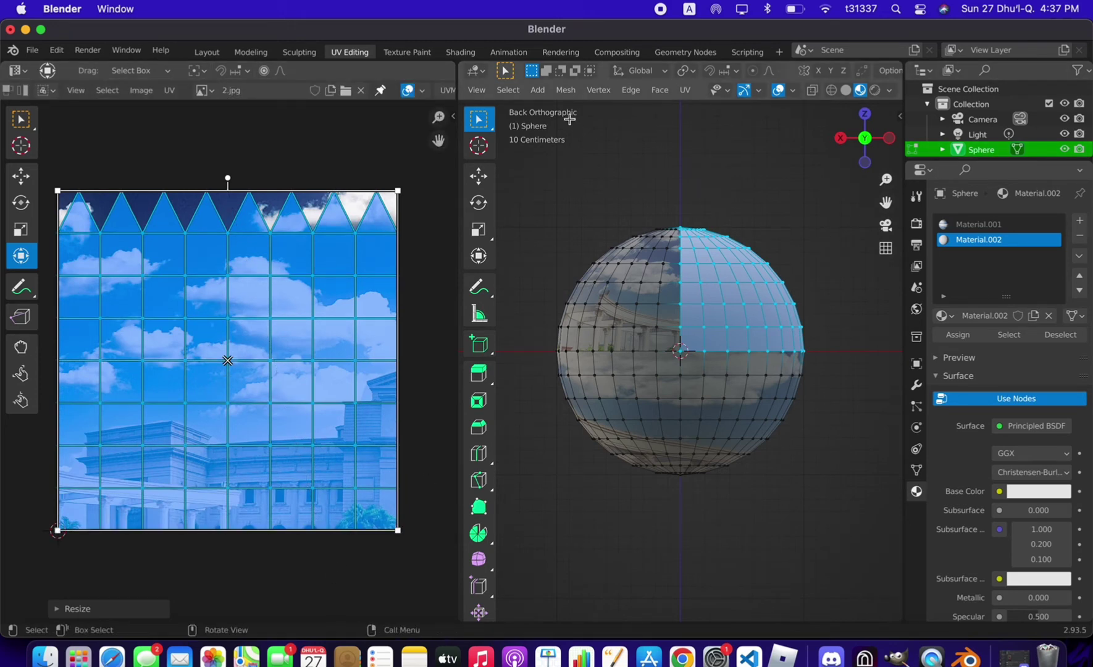
# - Add a 2.jpg Image Texture node feeding Material.002's Base Color
pyautogui.click(464, 52)
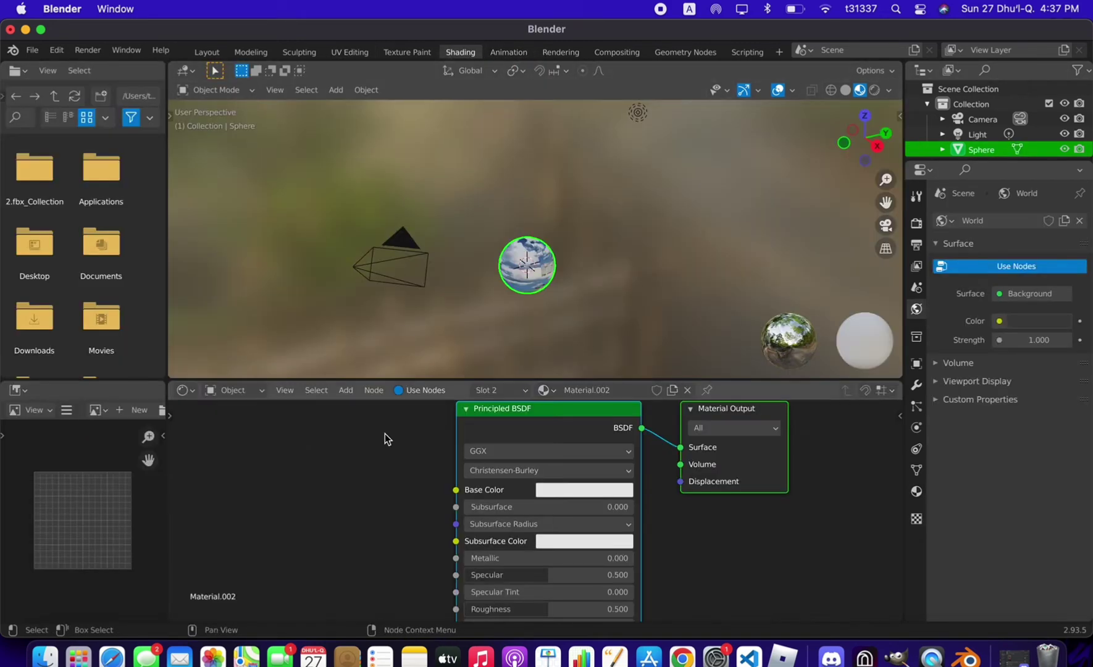
pyautogui.hotkey('shift', 'a')
pyautogui.write('image')
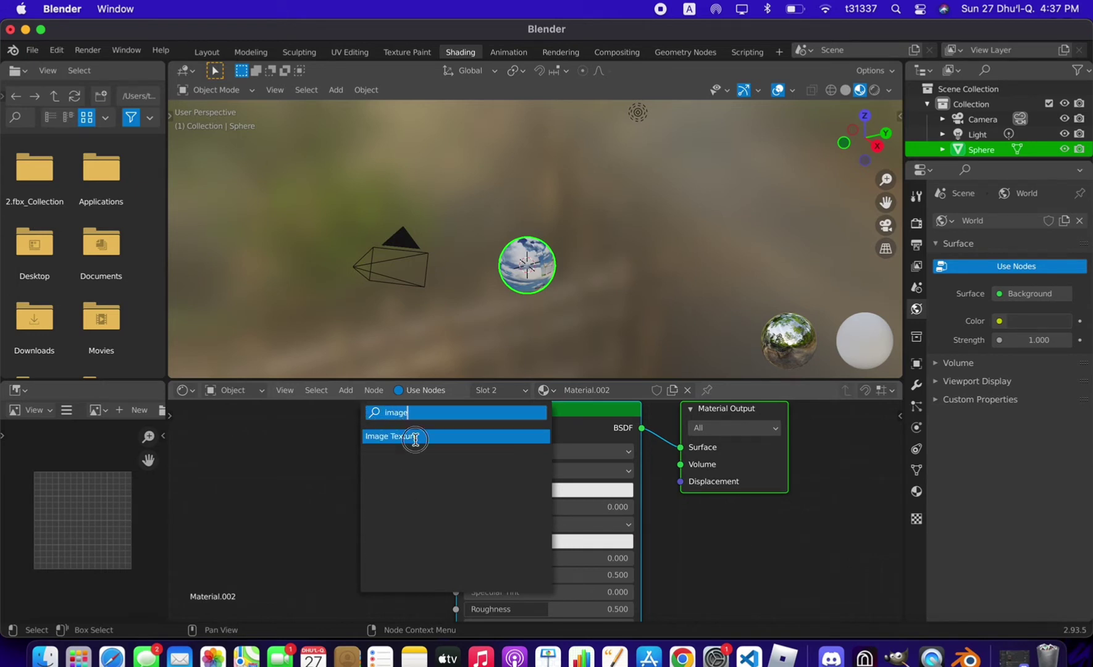
pyautogui.click(402, 436)
pyautogui.click(346, 464)
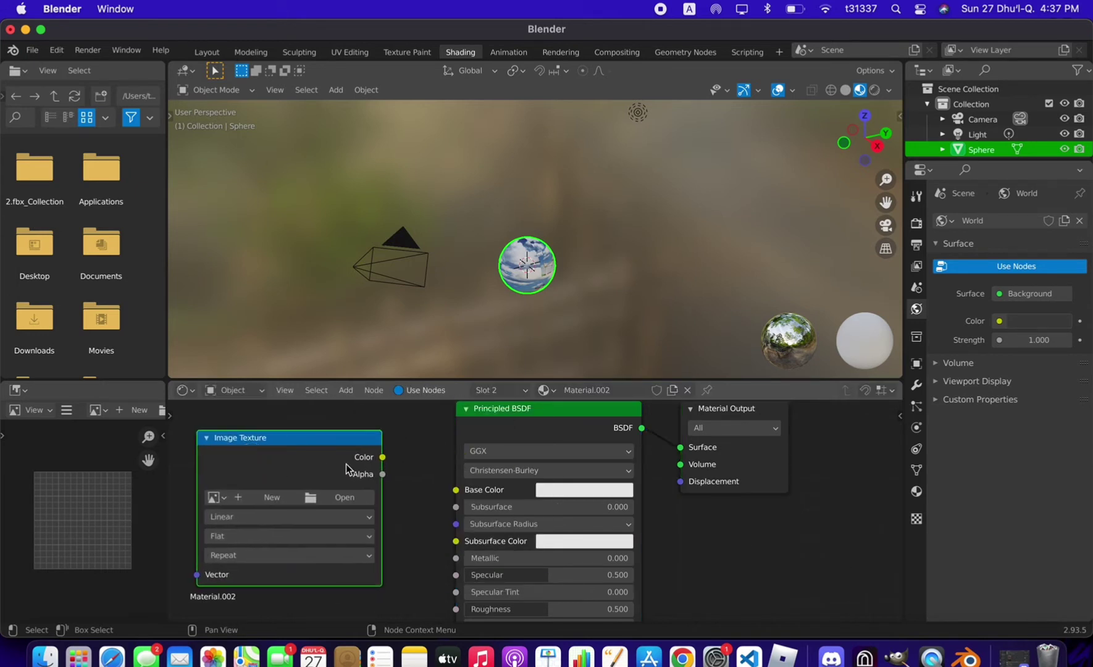
pyautogui.moveTo(384, 457); pyautogui.dragTo(455, 490)
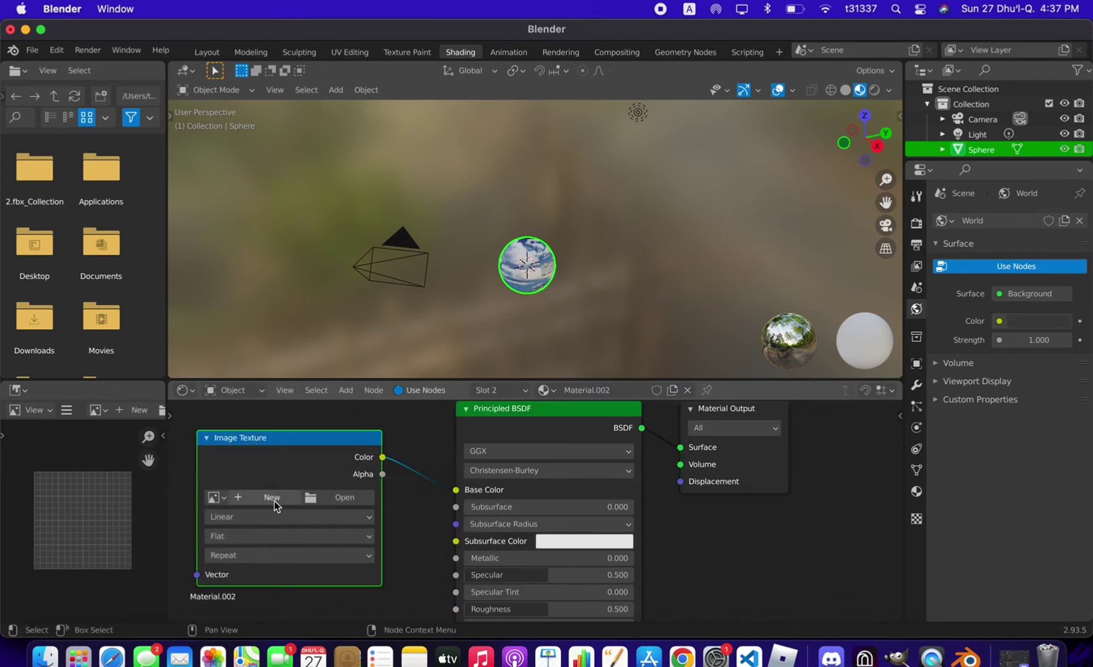
pyautogui.click(218, 497)
pyautogui.click(244, 354)
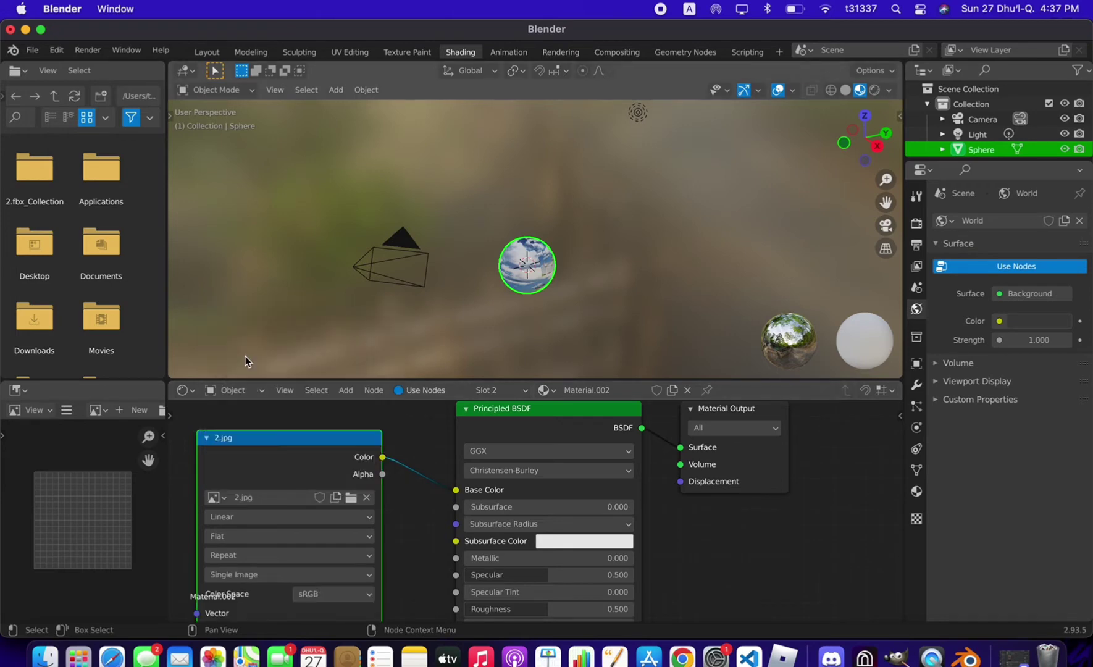
pyautogui.click(299, 51)
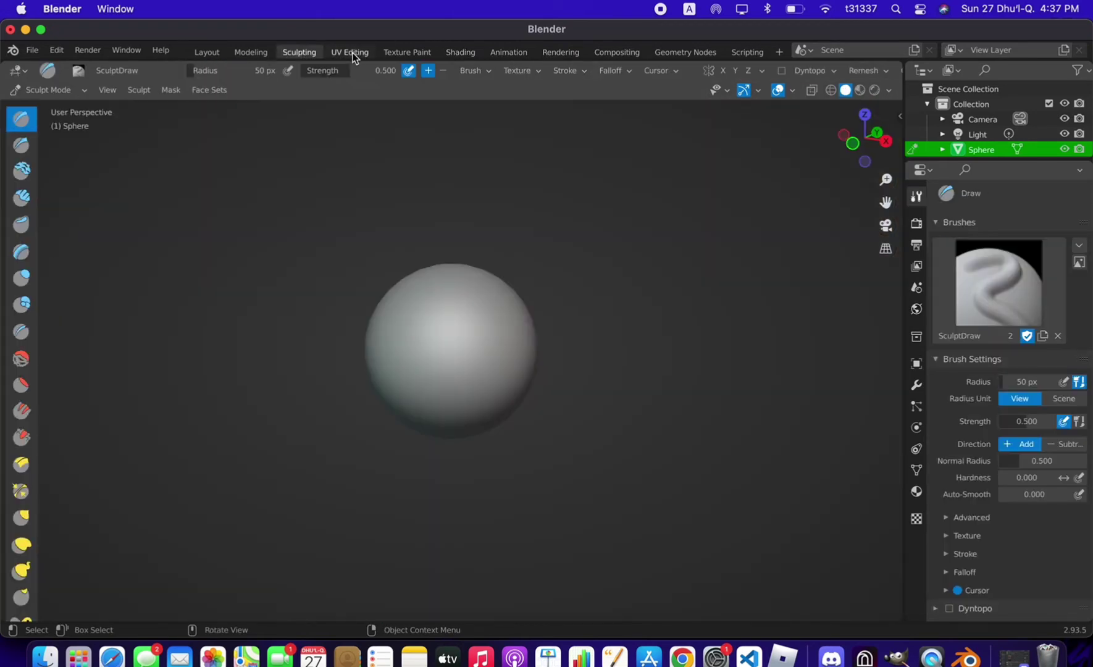
# - Stretch the second quarter's UVs upward to fill 2.jpg, then deselect all faces on the sphere
pyautogui.click(351, 52)
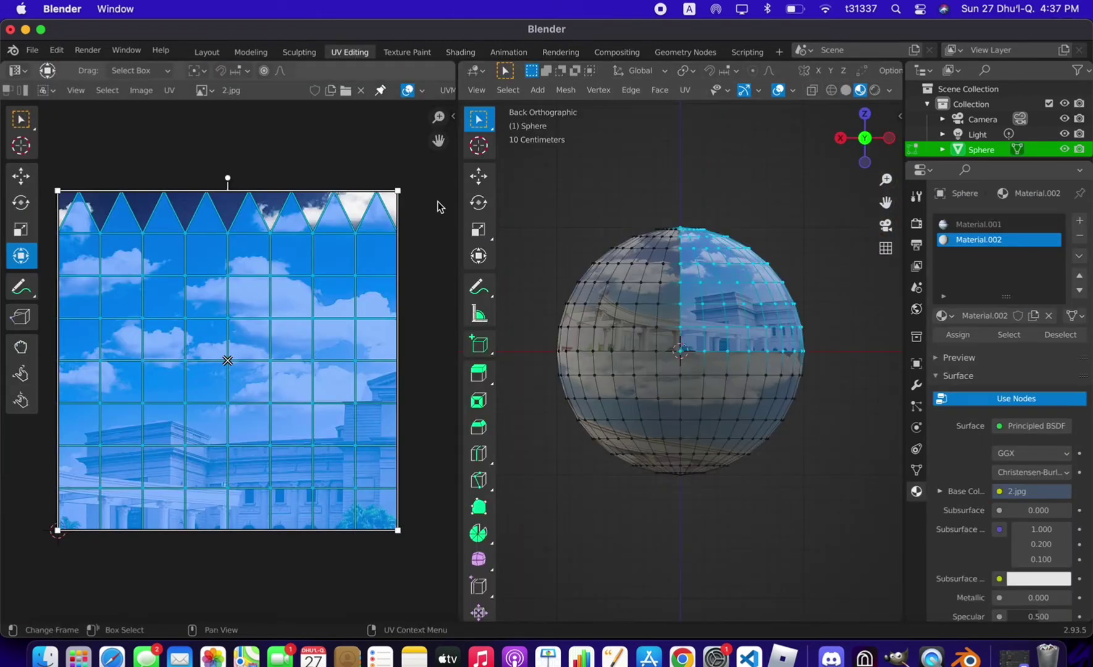
pyautogui.scroll(10, 822, 175)
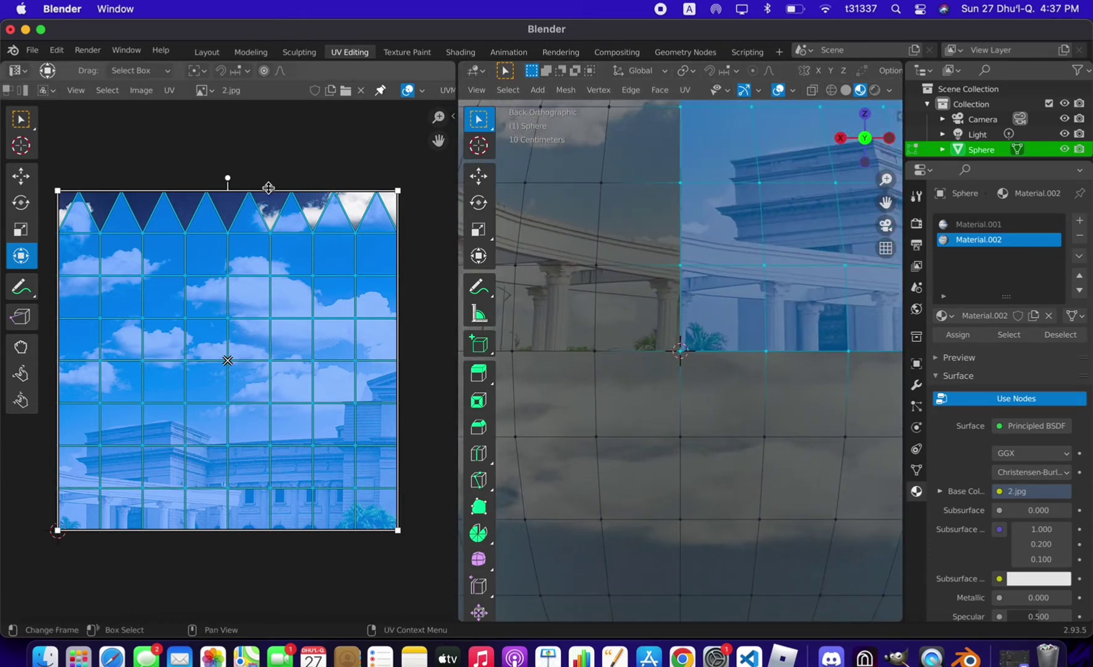
pyautogui.moveTo(268, 187); pyautogui.dragTo(268, 134)
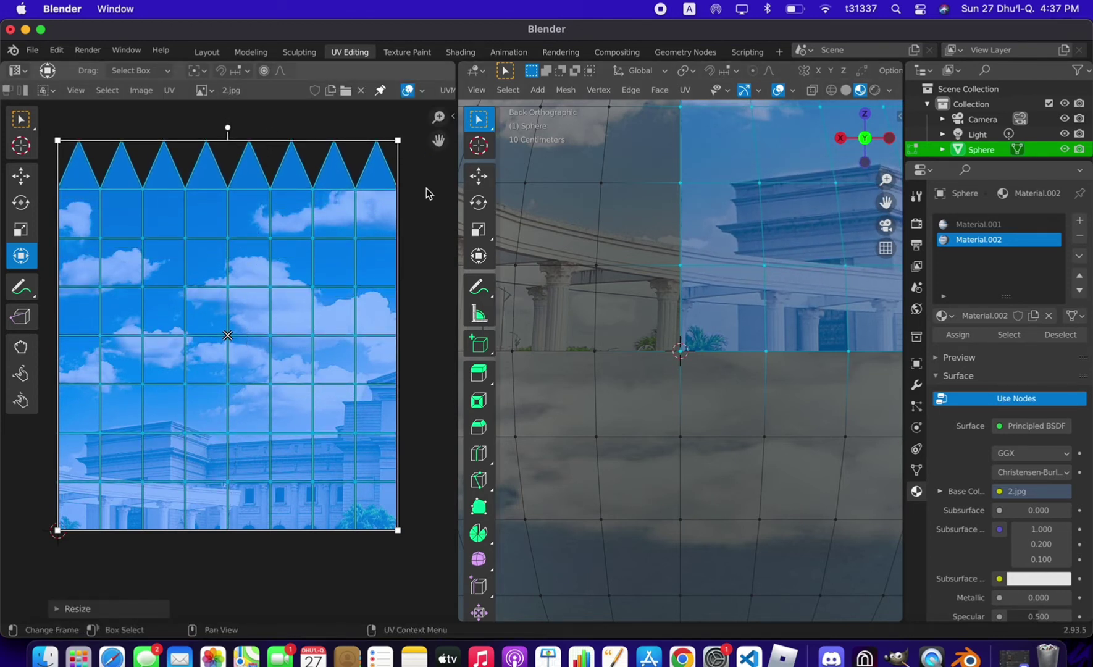
pyautogui.scroll(-1, 427, 193)
pyautogui.scroll(-2, 426, 193)
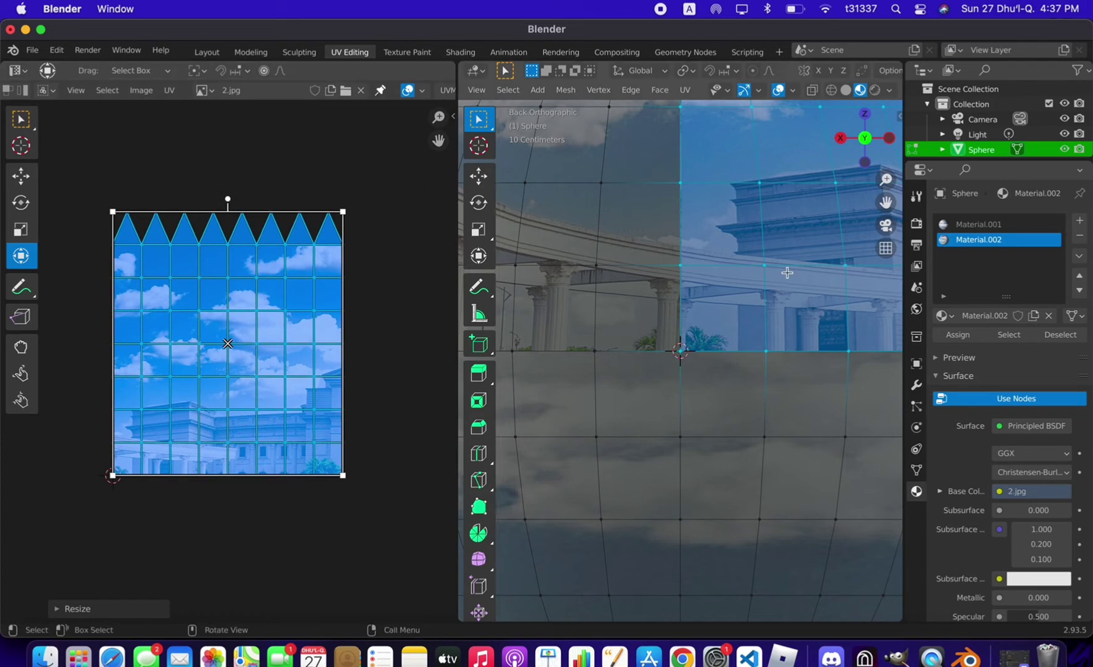
pyautogui.scroll(-8, 786, 272)
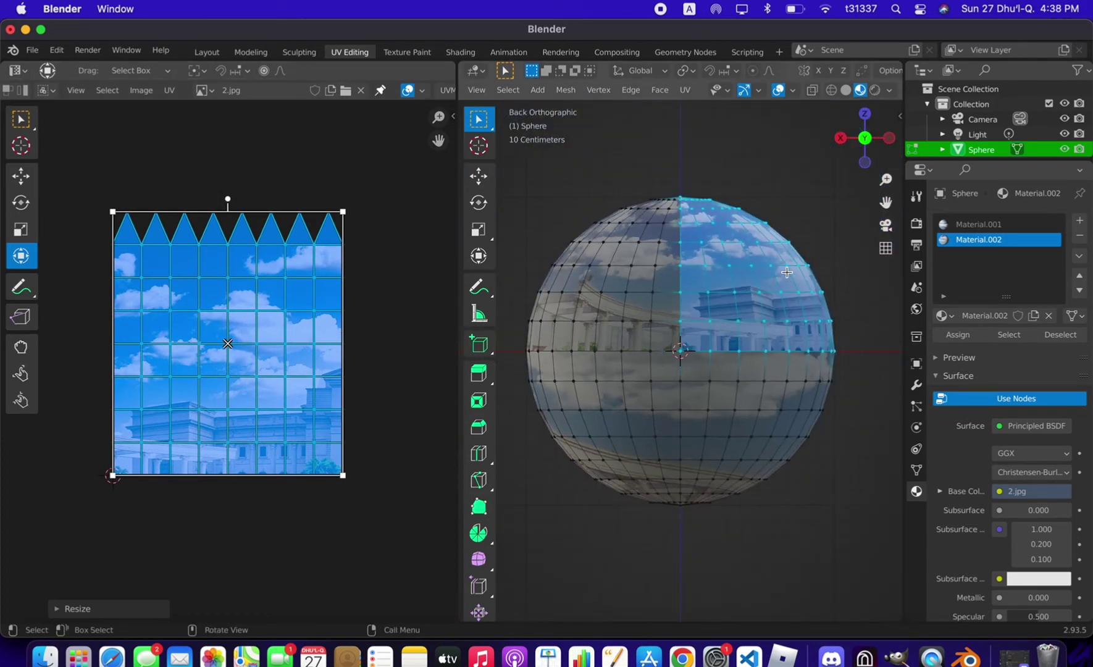
pyautogui.click(863, 474)
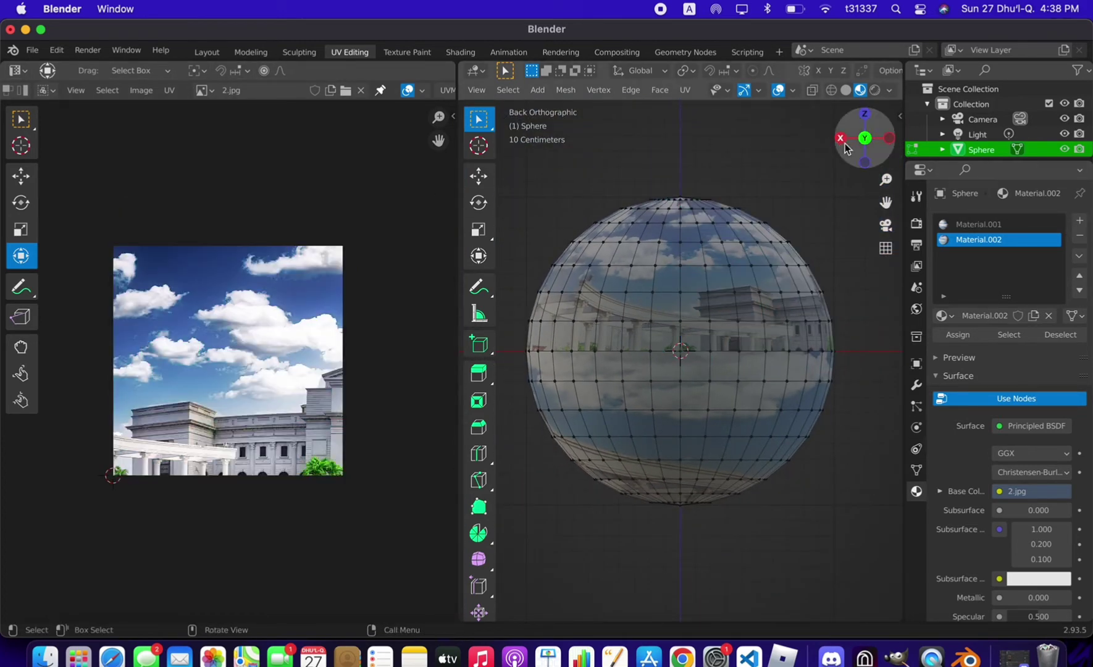
pyautogui.click(888, 138)
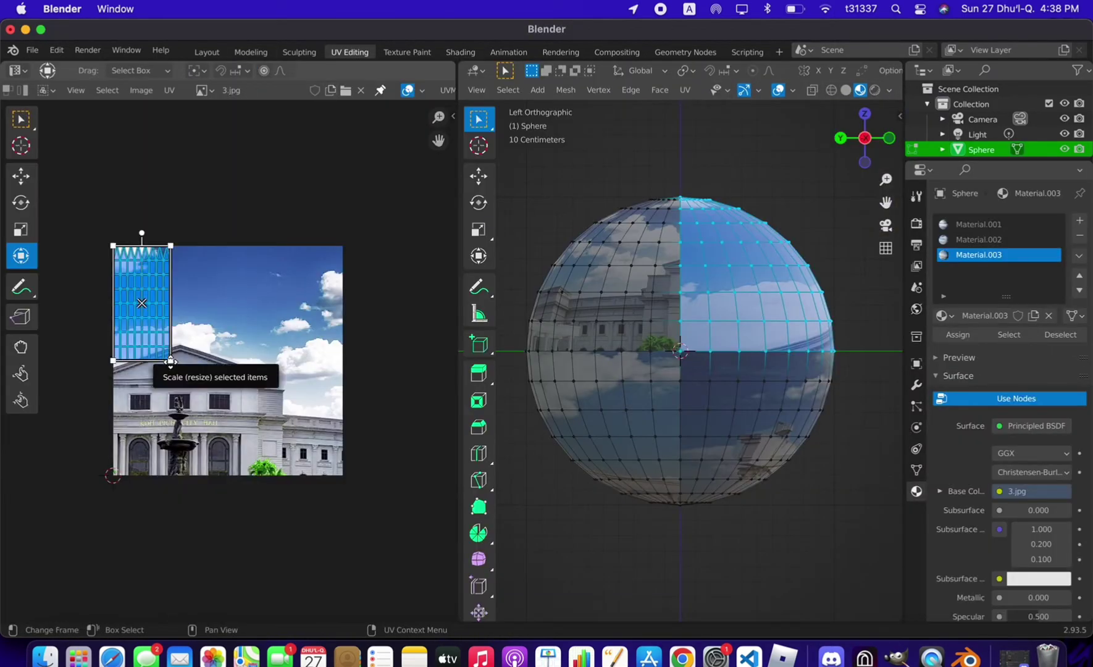
# - Scale the quarter's UVs taller so they fill their photo
pyautogui.press('s')
pyautogui.click(635, 244)
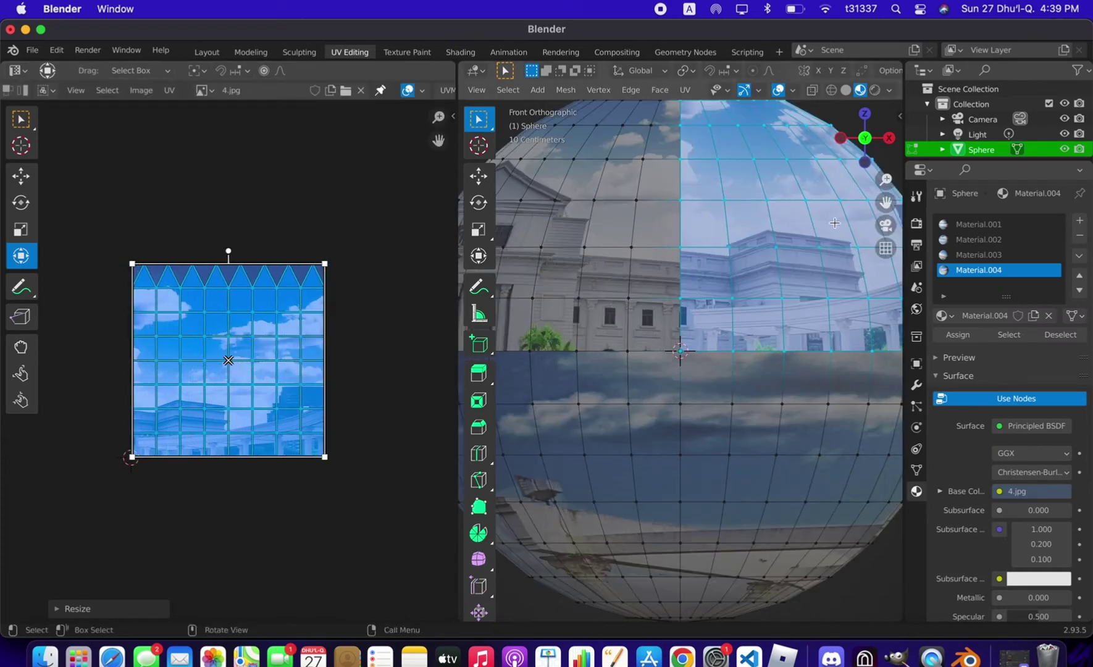
pyautogui.press('s')
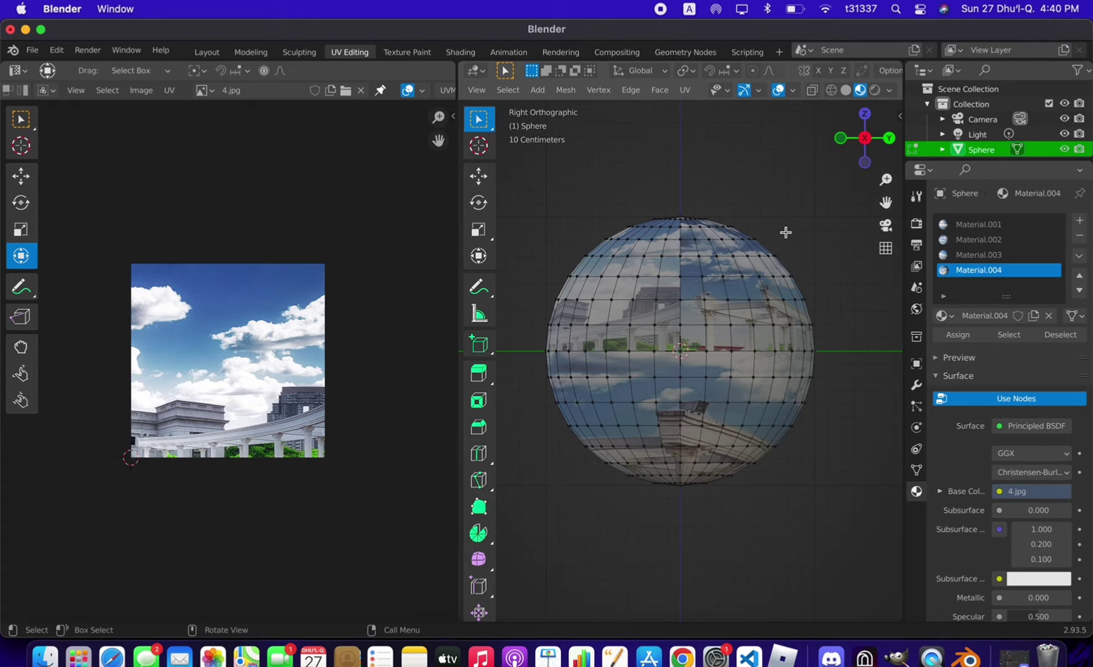
# - Check the texturing, then box-select the lower-right quarter of the sphere in Right Ortho view
pyautogui.moveTo(865, 138); pyautogui.dragTo(807, 135)
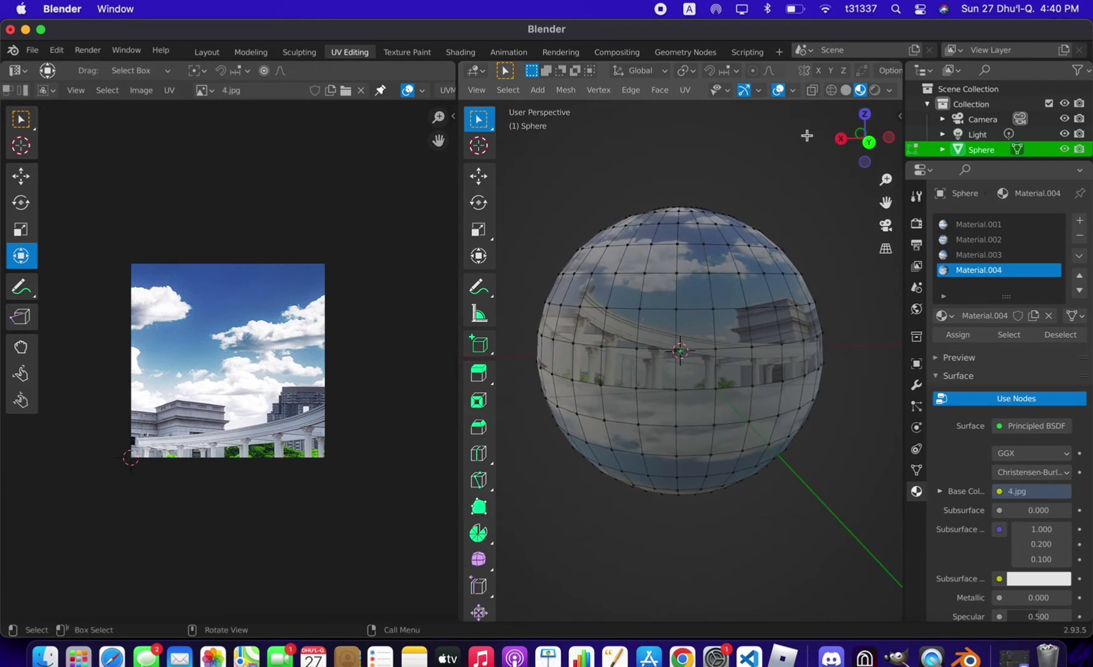
pyautogui.click(843, 140)
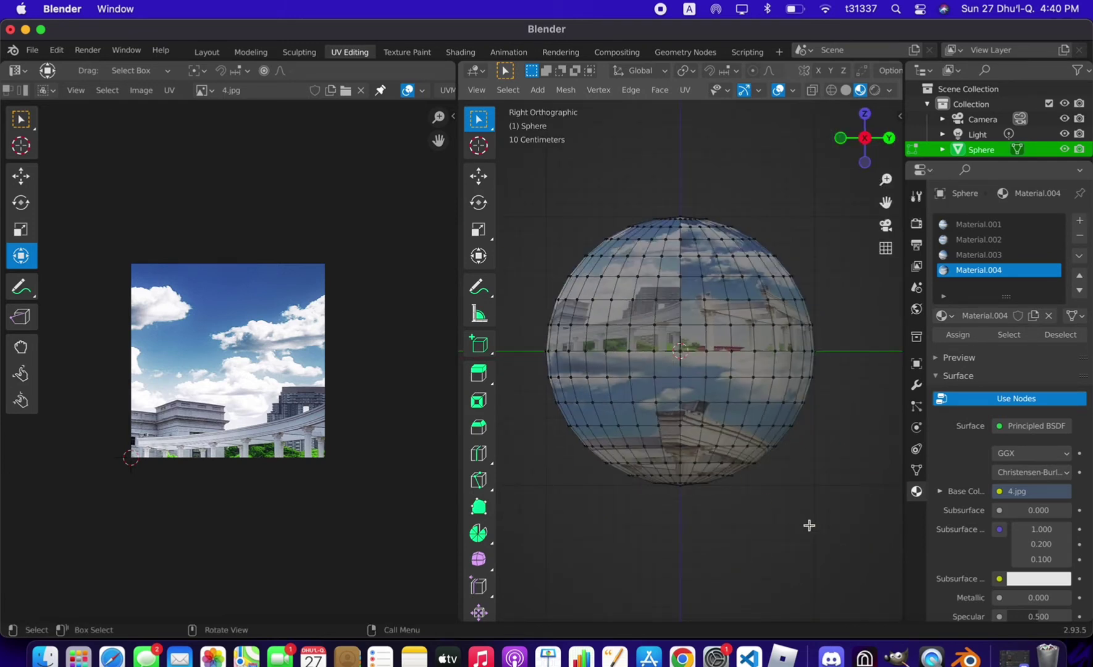
pyautogui.moveTo(827, 555); pyautogui.dragTo(677, 347)
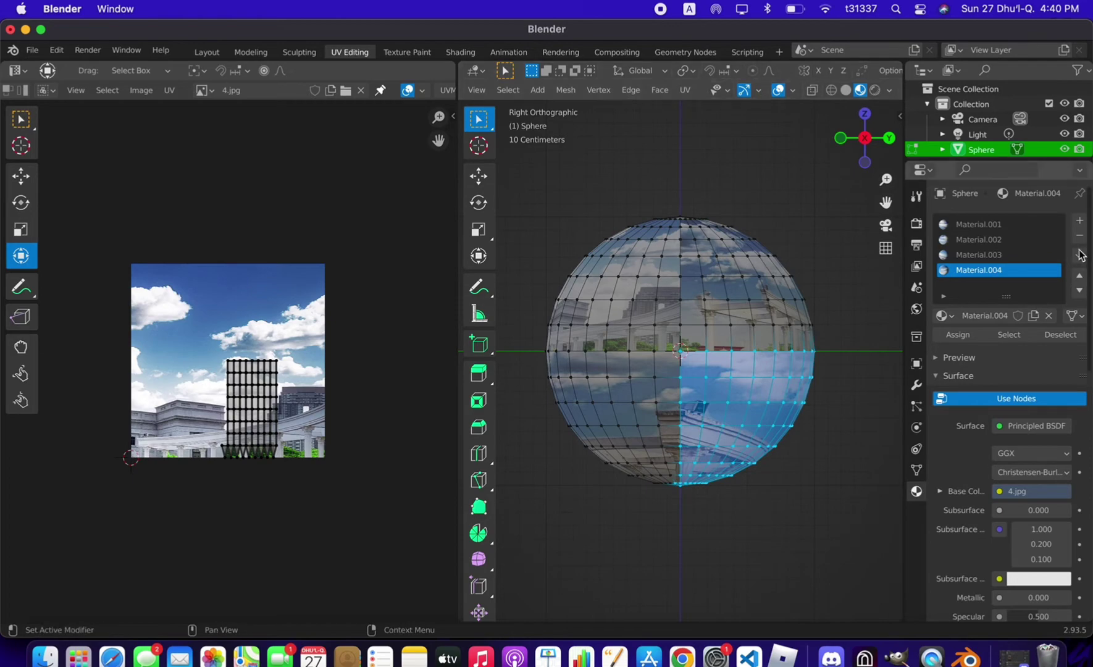
# - Add another material slot with a new material, then orbit around the textured sphere
pyautogui.click(1079, 222)
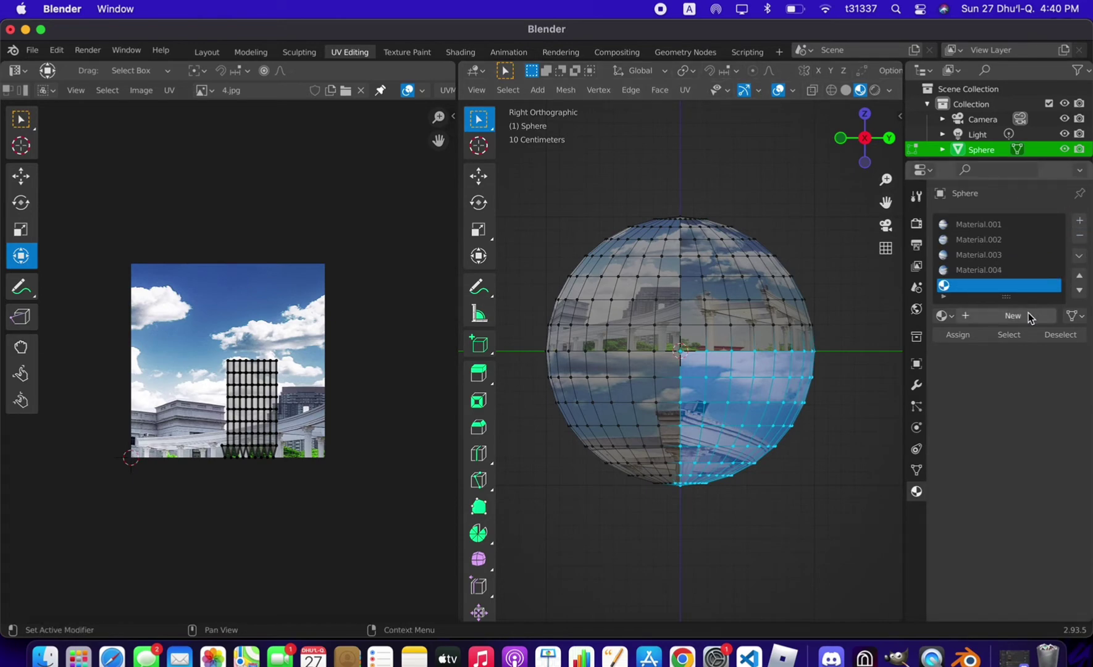
pyautogui.click(1029, 313)
pyautogui.click(461, 52)
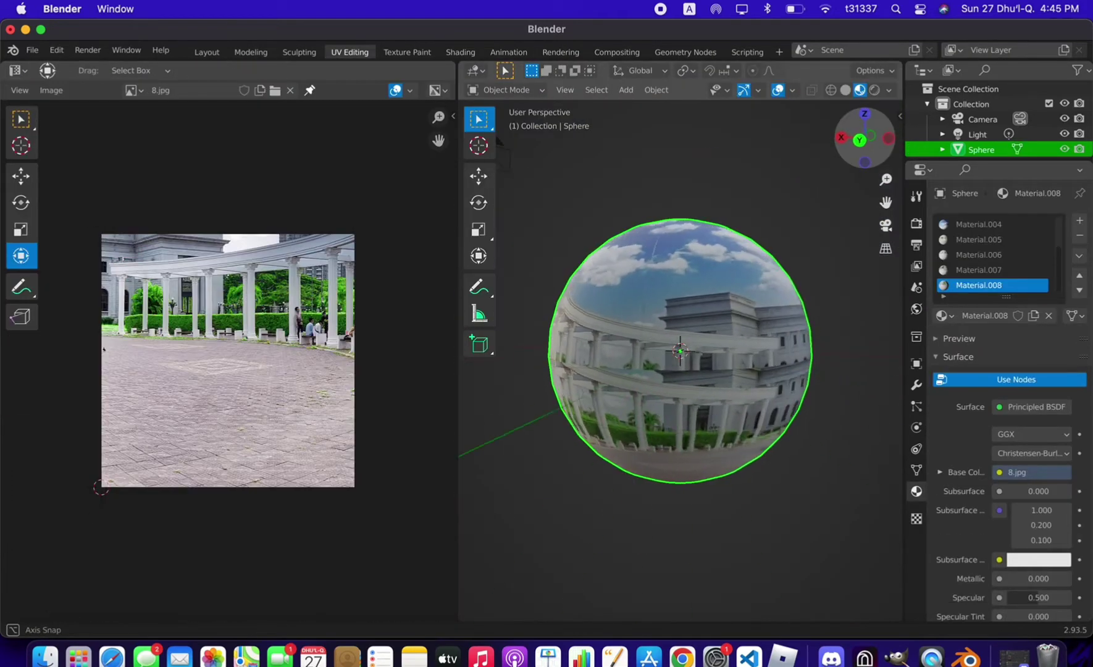
pyautogui.moveTo(680, 494); pyautogui.dragTo(822, 494, button='middle')
pyautogui.moveTo(852, 148); pyautogui.dragTo(872, 149)
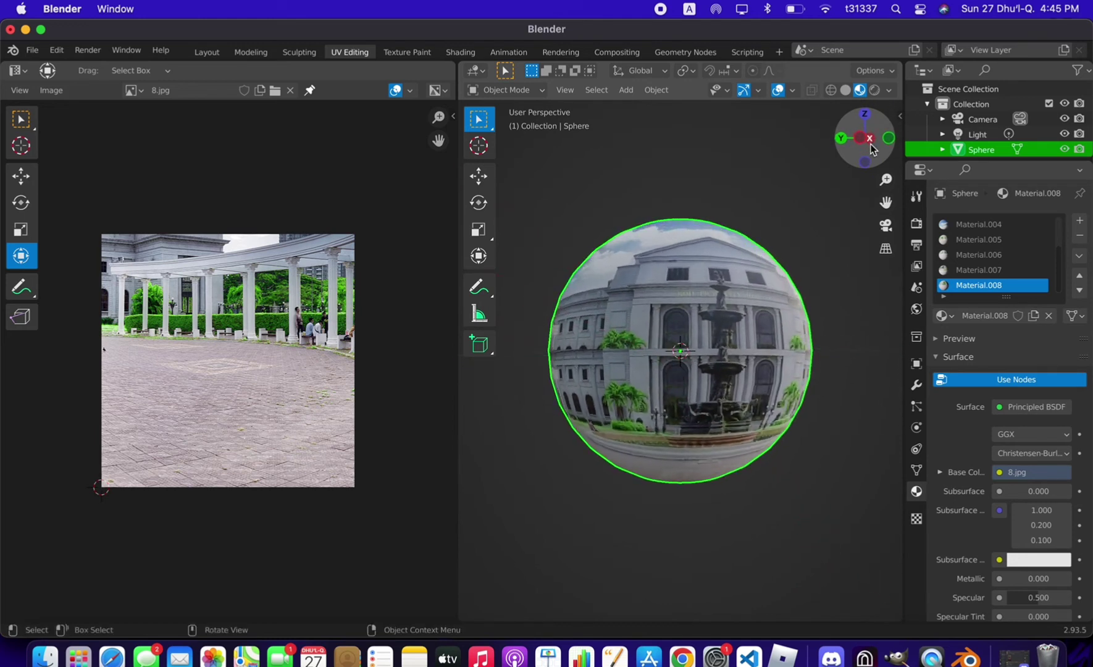
# - Export the selected sphere as an FBX file to the Downloads folder
pyautogui.click(778, 190)
pyautogui.click(704, 295)
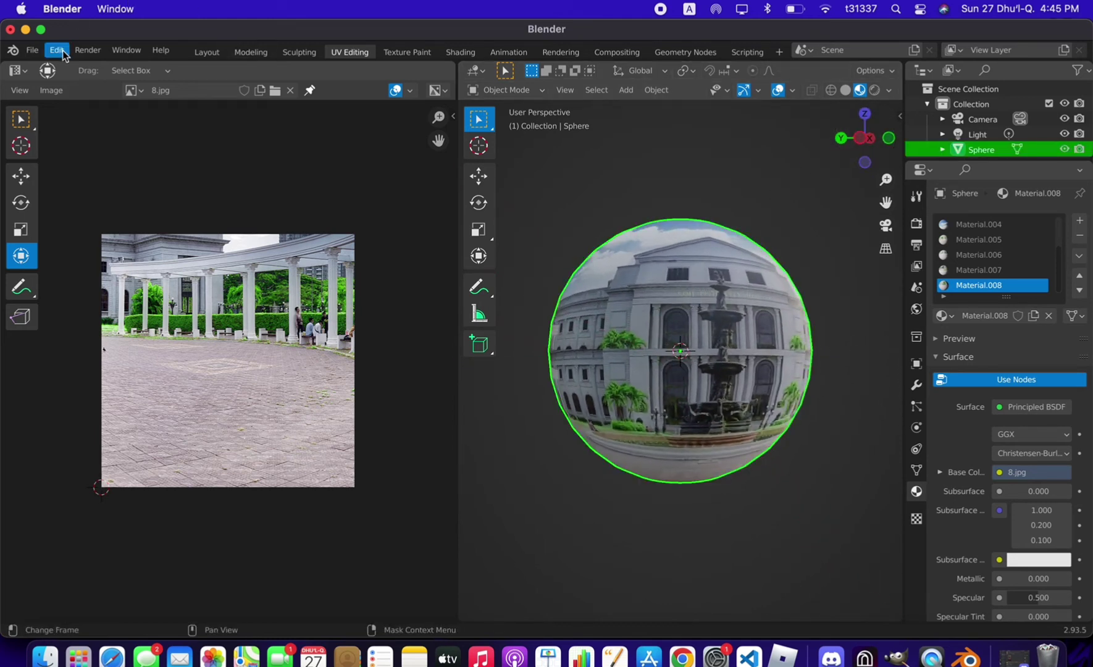
pyautogui.click(32, 52)
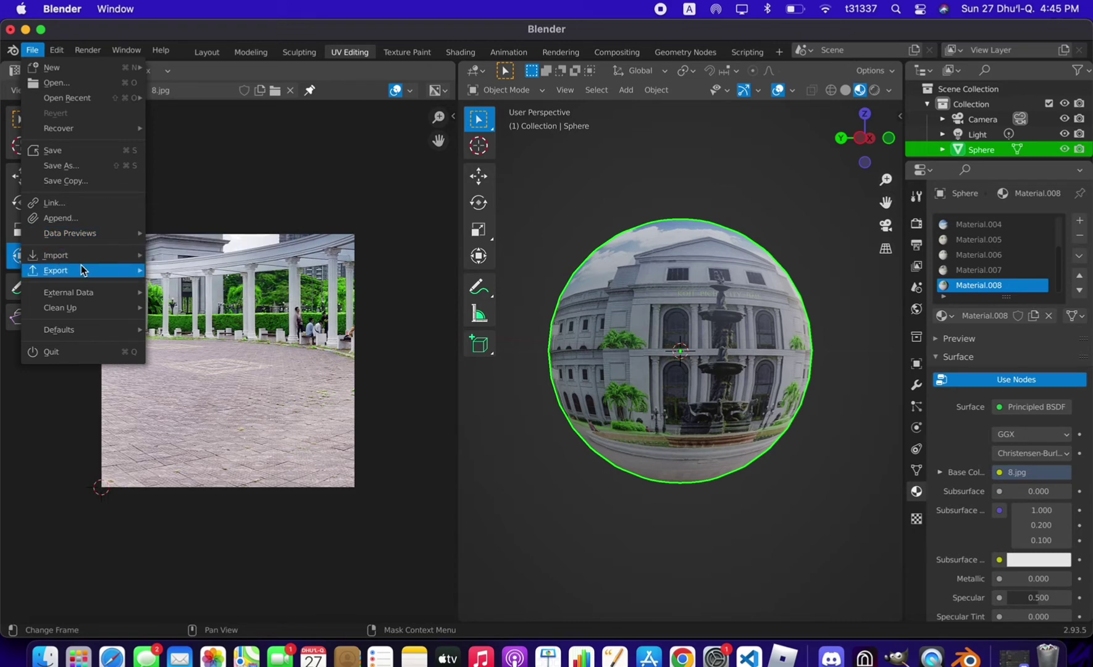
pyautogui.moveTo(84, 270)
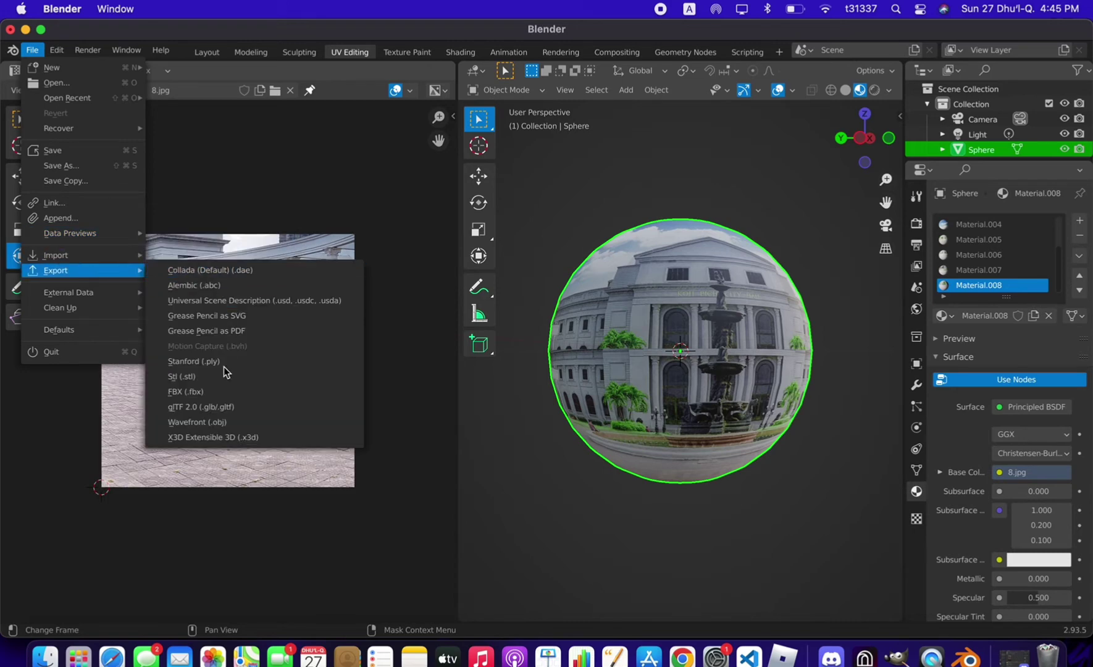
pyautogui.click(185, 392)
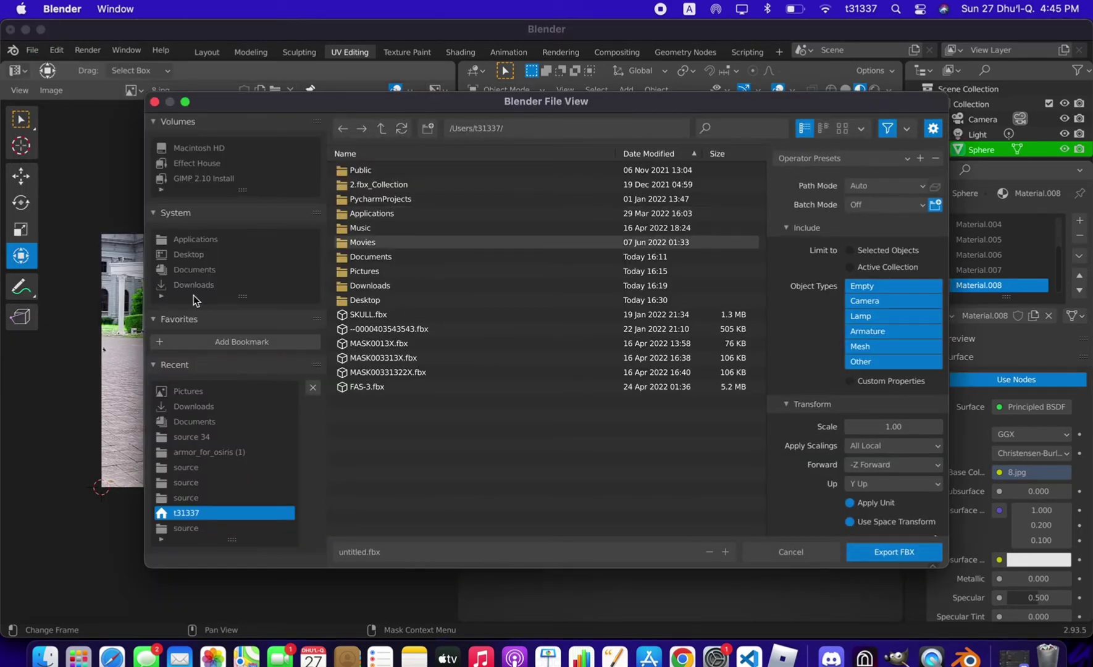
pyautogui.click(227, 286)
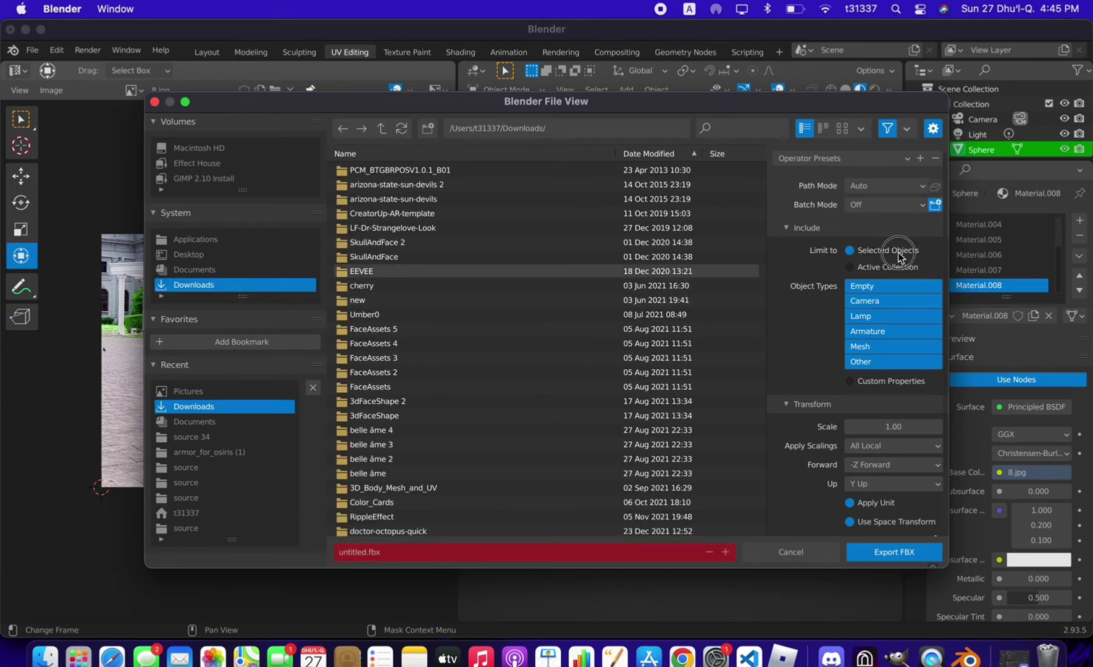
pyautogui.click(350, 553)
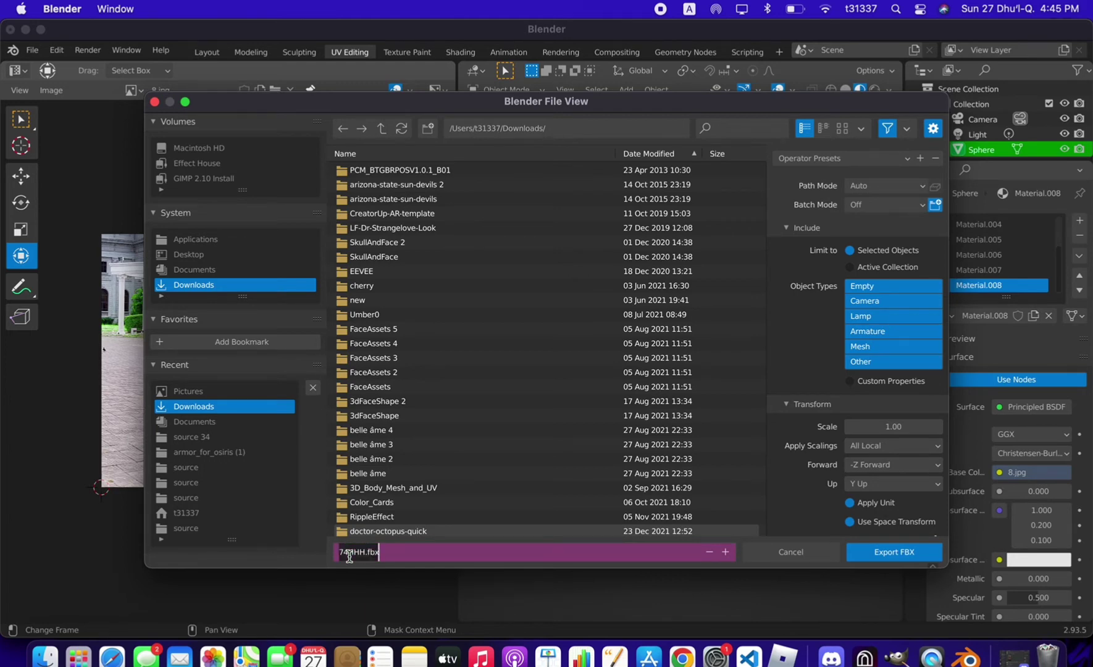
pyautogui.click(917, 553)
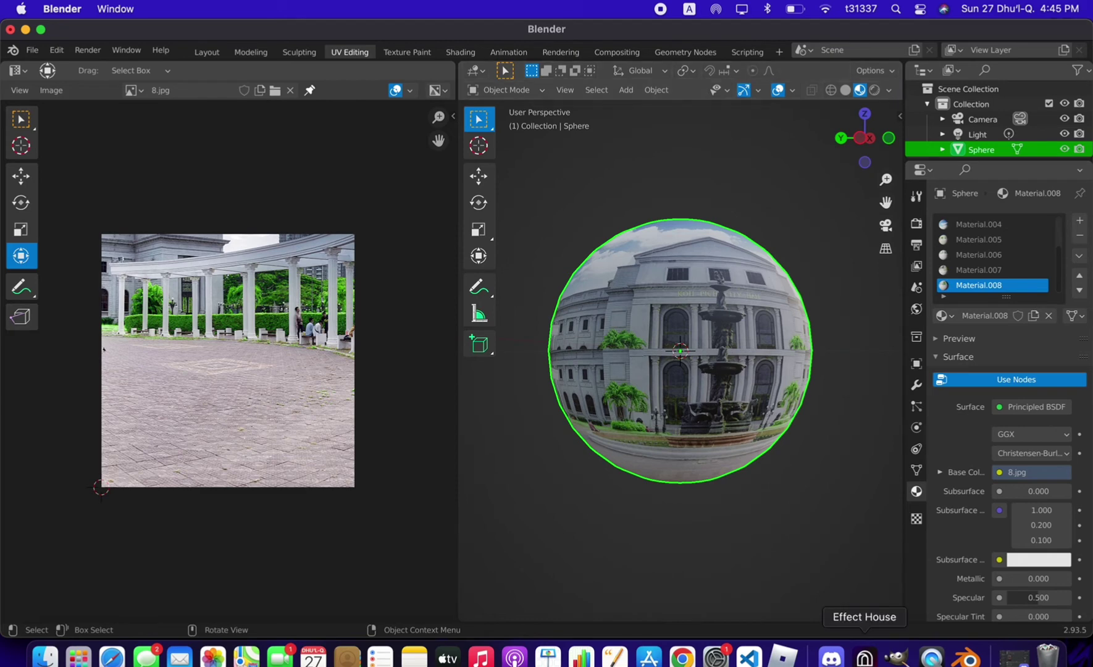
# - In Effect House, create a new project and discard the unsaved changes to the old one
pyautogui.click(865, 656)
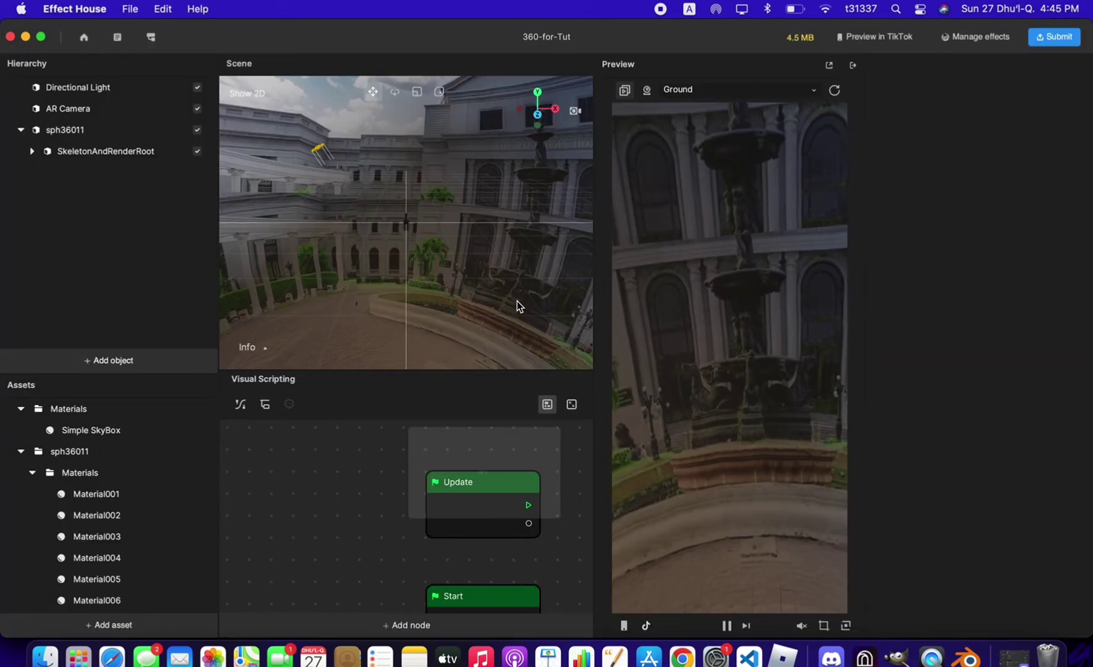
pyautogui.click(130, 9)
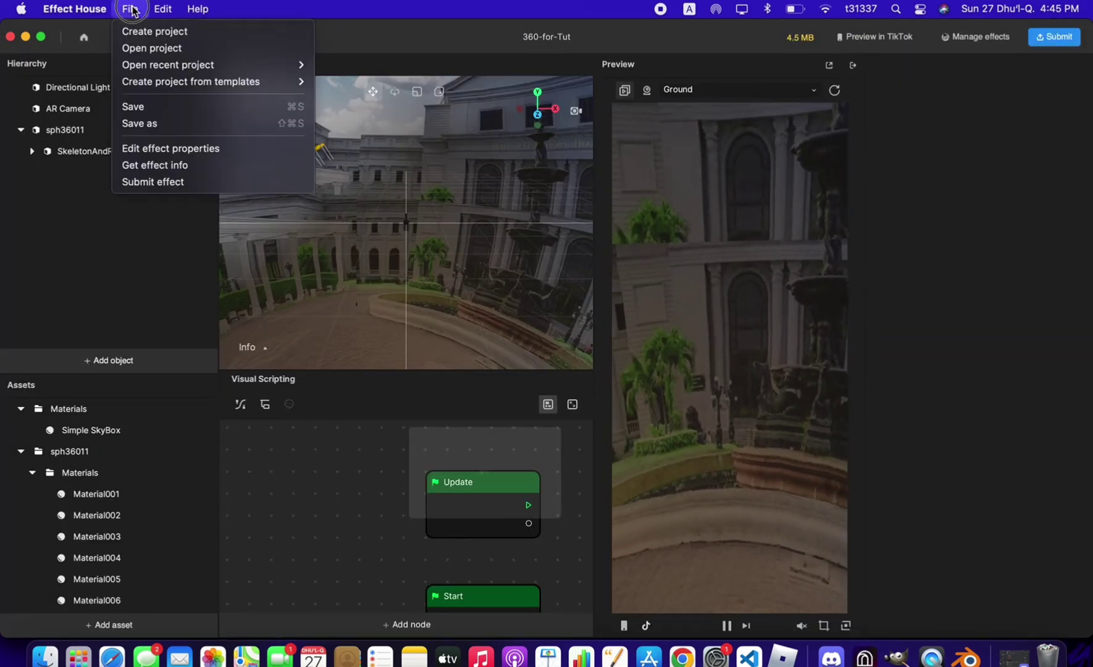
pyautogui.click(160, 29)
pyautogui.click(623, 274)
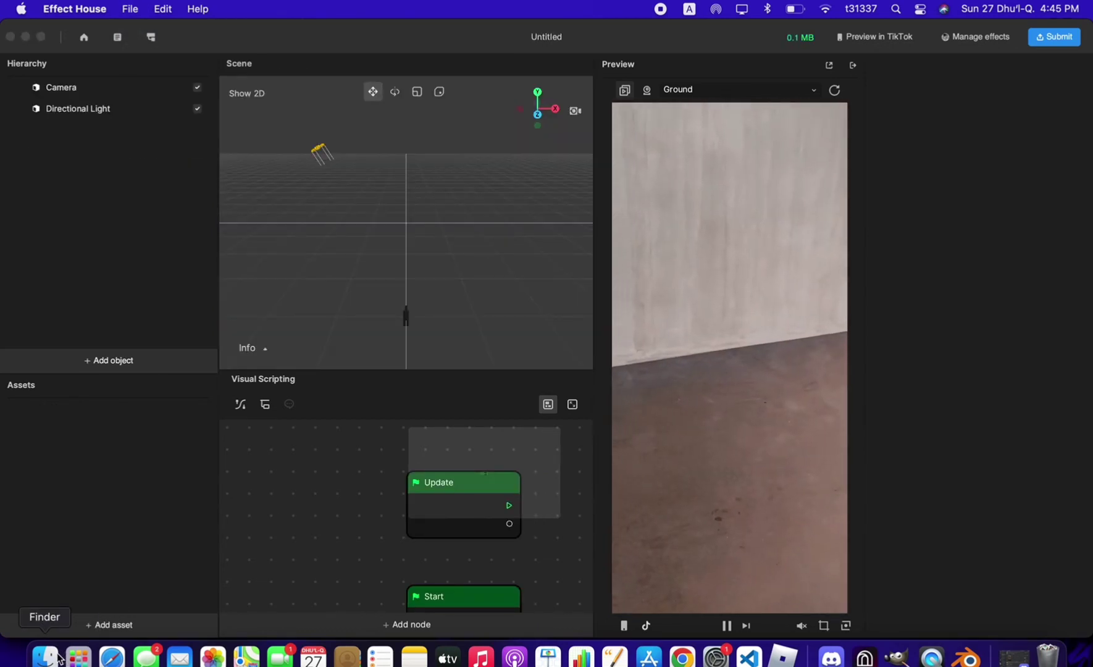
# - In Finder, go to Macintosh HD > Users > home > Pictures
pyautogui.click(57, 657)
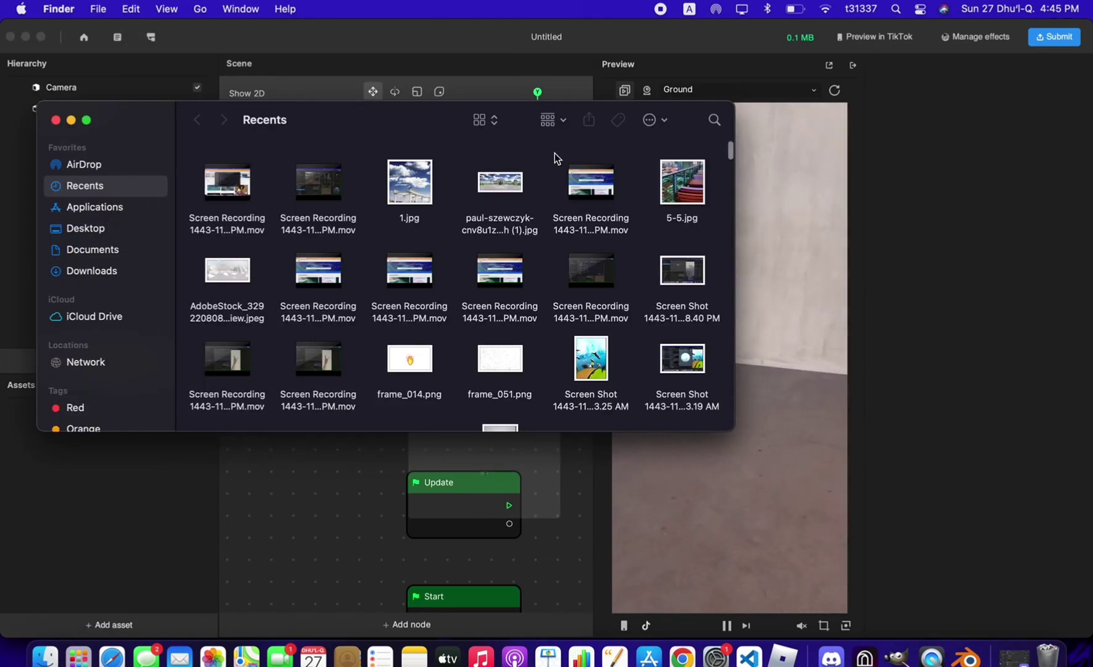
pyautogui.click(200, 9)
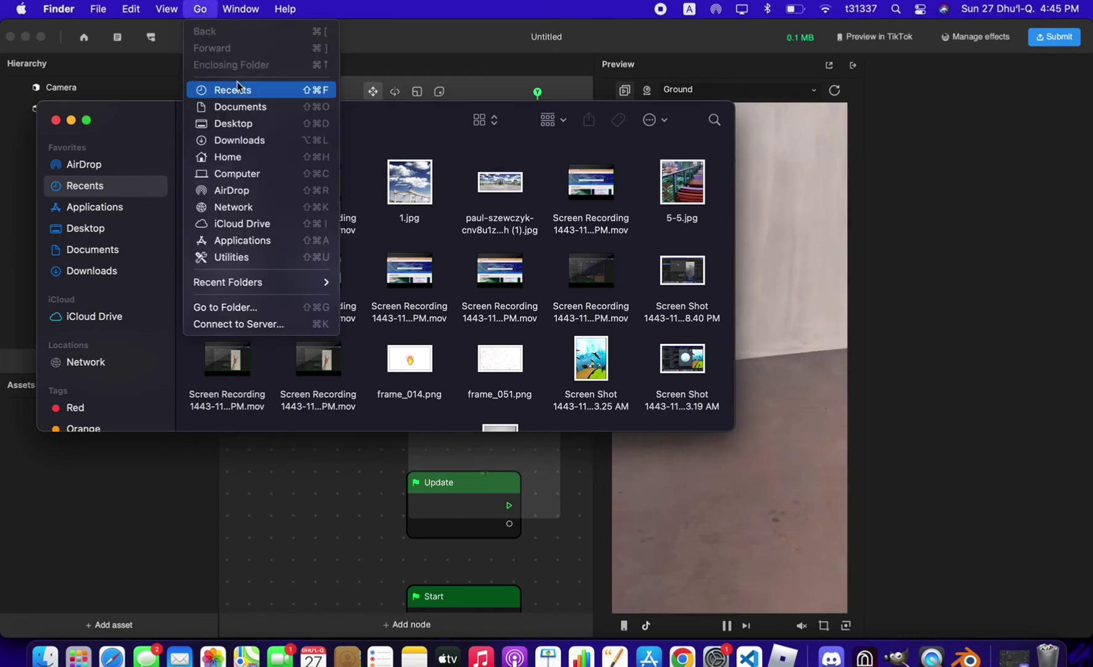
pyautogui.click(229, 174)
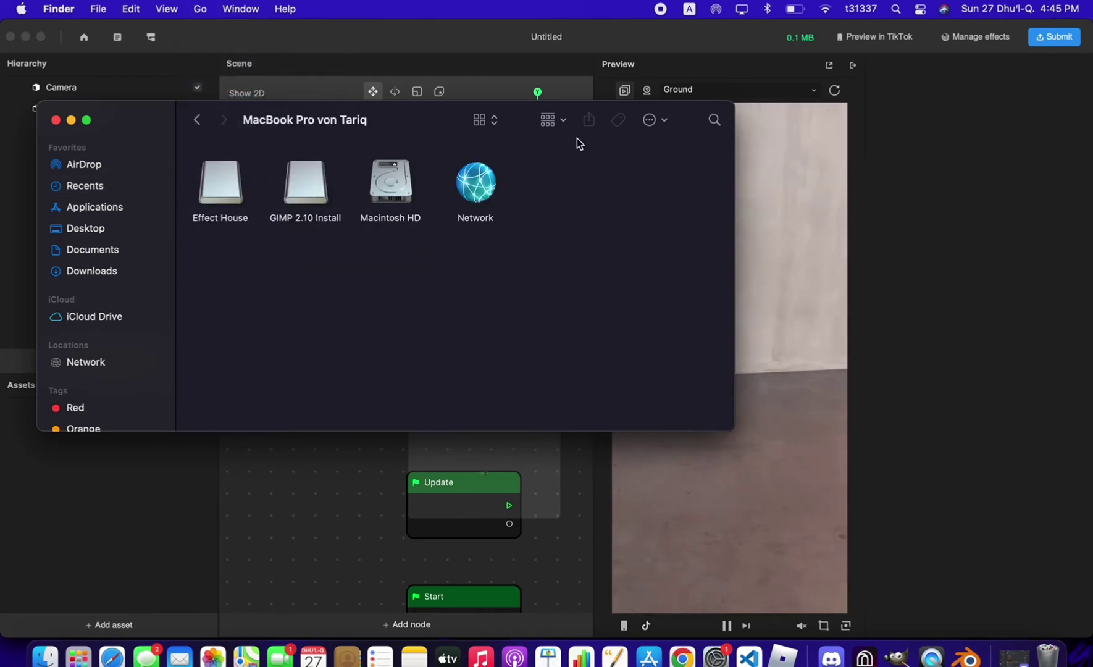
pyautogui.doubleClick(397, 181)
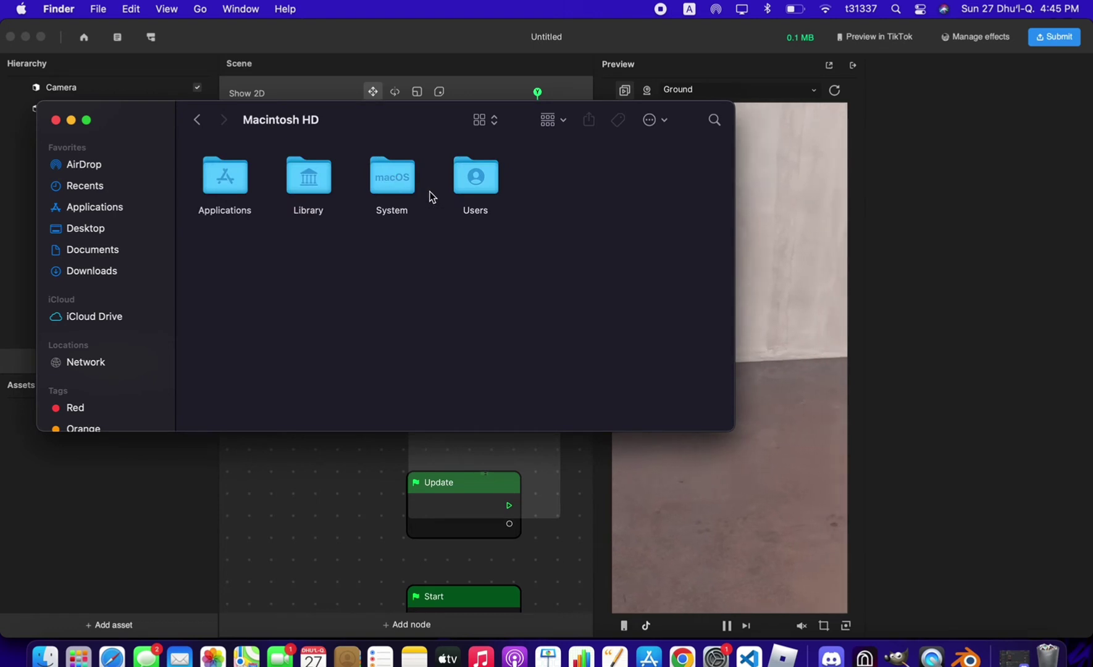
pyautogui.doubleClick(468, 185)
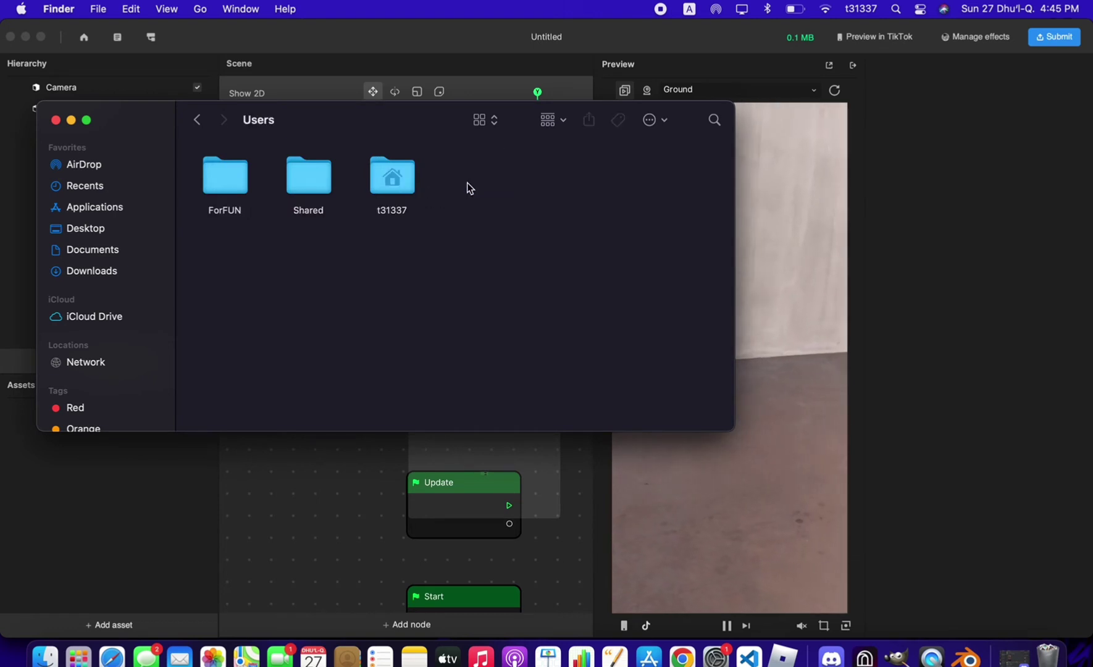
pyautogui.doubleClick(389, 185)
pyautogui.doubleClick(402, 280)
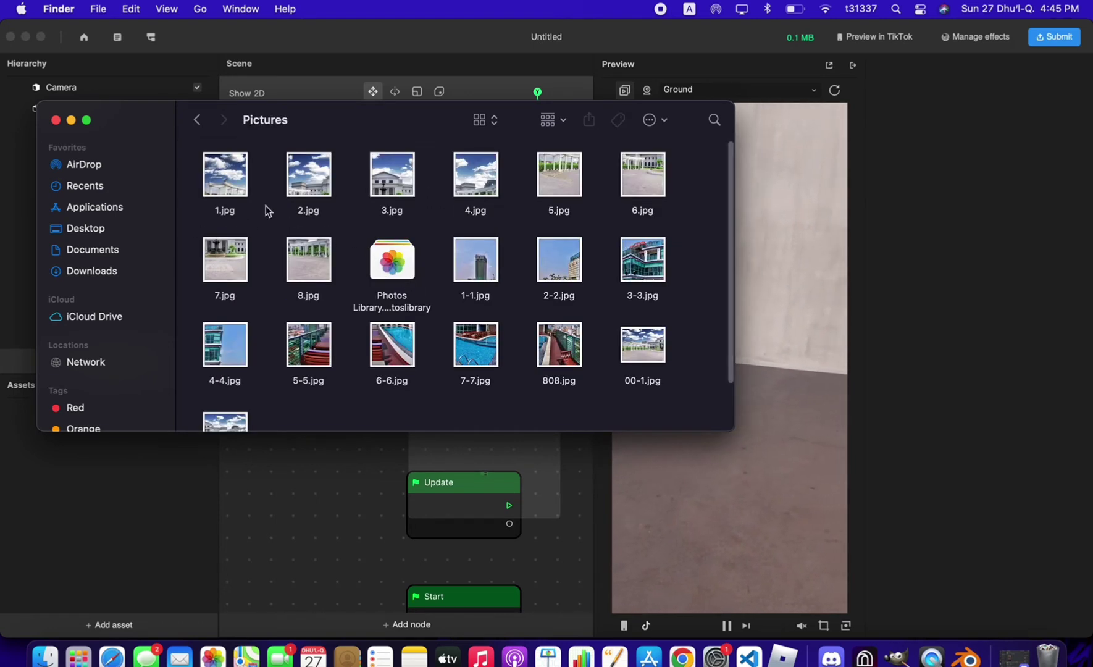
# - Select 1.jpg through 8.jpg and drag them into the Effect House Assets panel
pyautogui.click(225, 179)
pyautogui.keyDown('shift'); pyautogui.click(296, 183); pyautogui.keyUp('shift')
pyautogui.keyDown('shift'); pyautogui.click(389, 179); pyautogui.keyUp('shift')
pyautogui.keyDown('shift'); pyautogui.click(475, 179); pyautogui.keyUp('shift')
pyautogui.keyDown('shift'); pyautogui.click(575, 181); pyautogui.keyUp('shift')
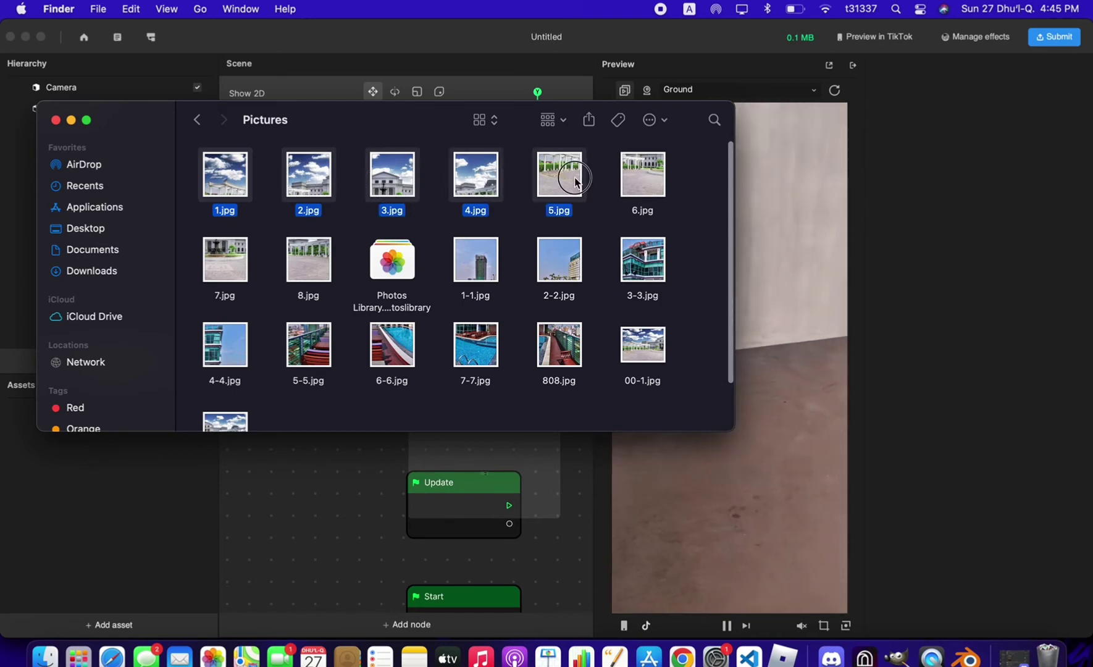
pyautogui.keyDown('shift'); pyautogui.click(224, 267); pyautogui.keyUp('shift')
pyautogui.keyDown('shift'); pyautogui.click(303, 259); pyautogui.keyUp('shift')
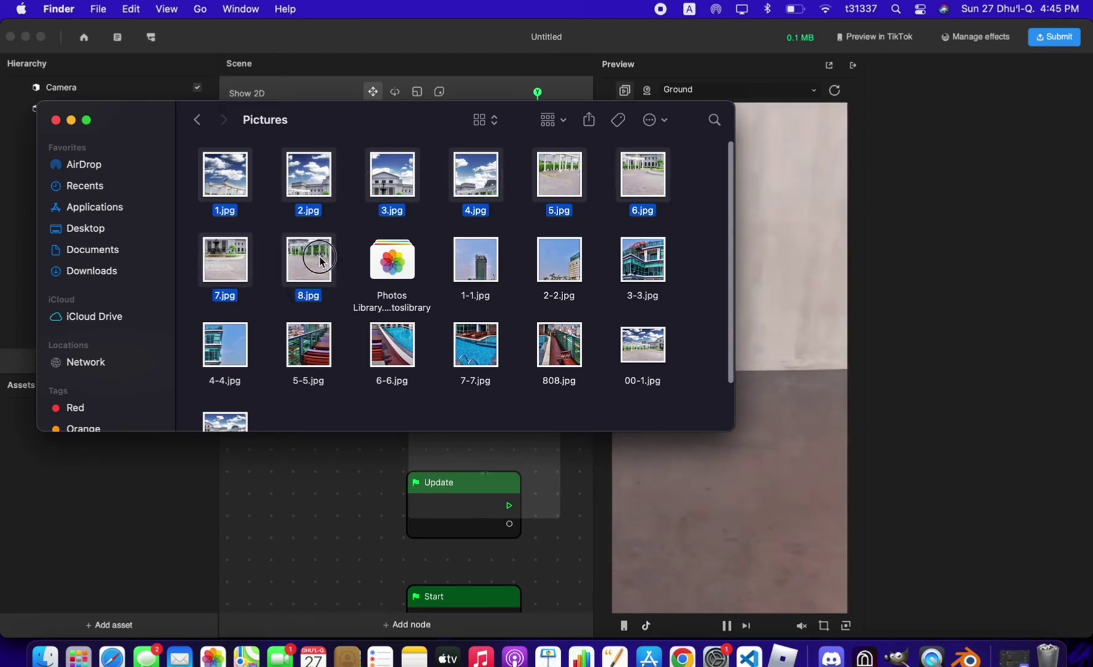
pyautogui.moveTo(302, 260); pyautogui.dragTo(162, 511)
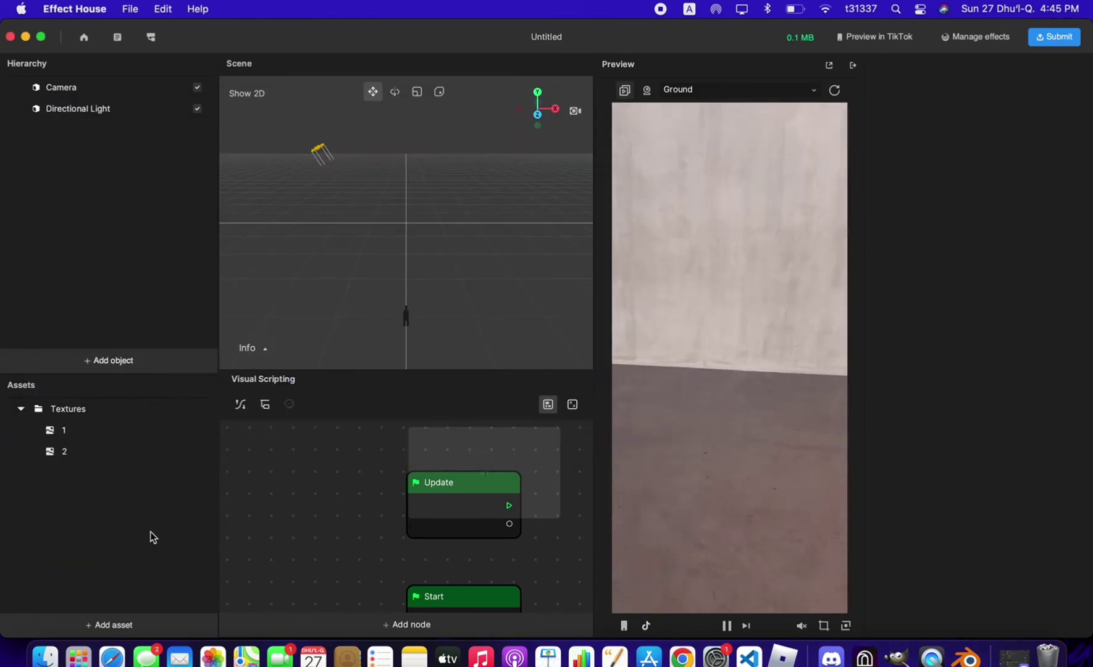
# - Search the Downloads folder in Finder for 74HHH.fbx
pyautogui.click(45, 658)
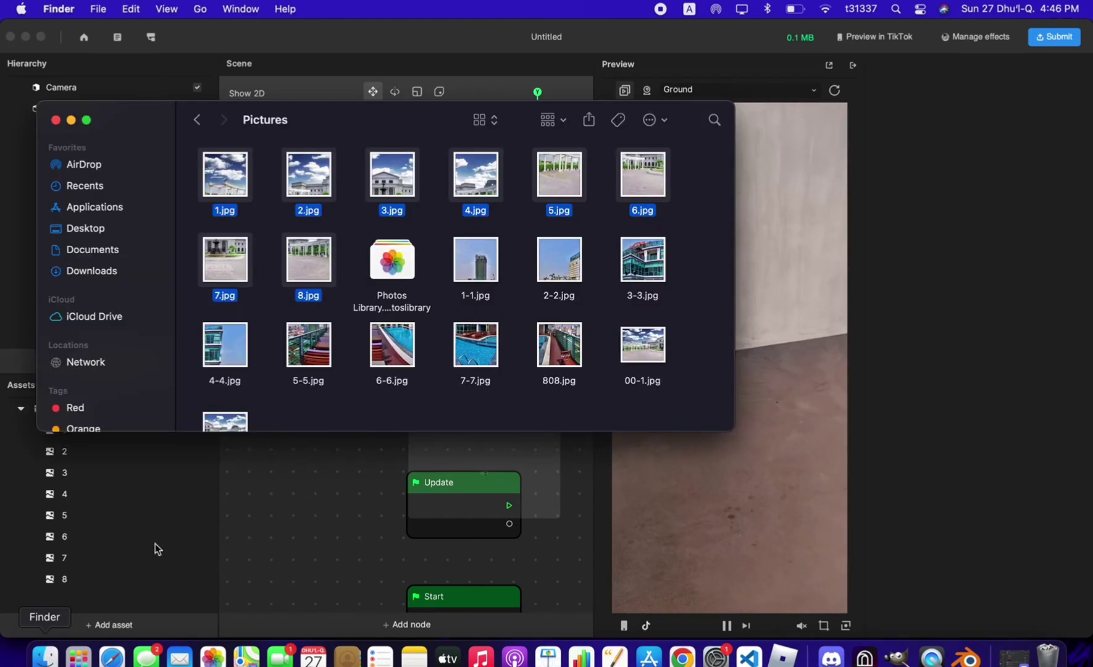
pyautogui.click(91, 270)
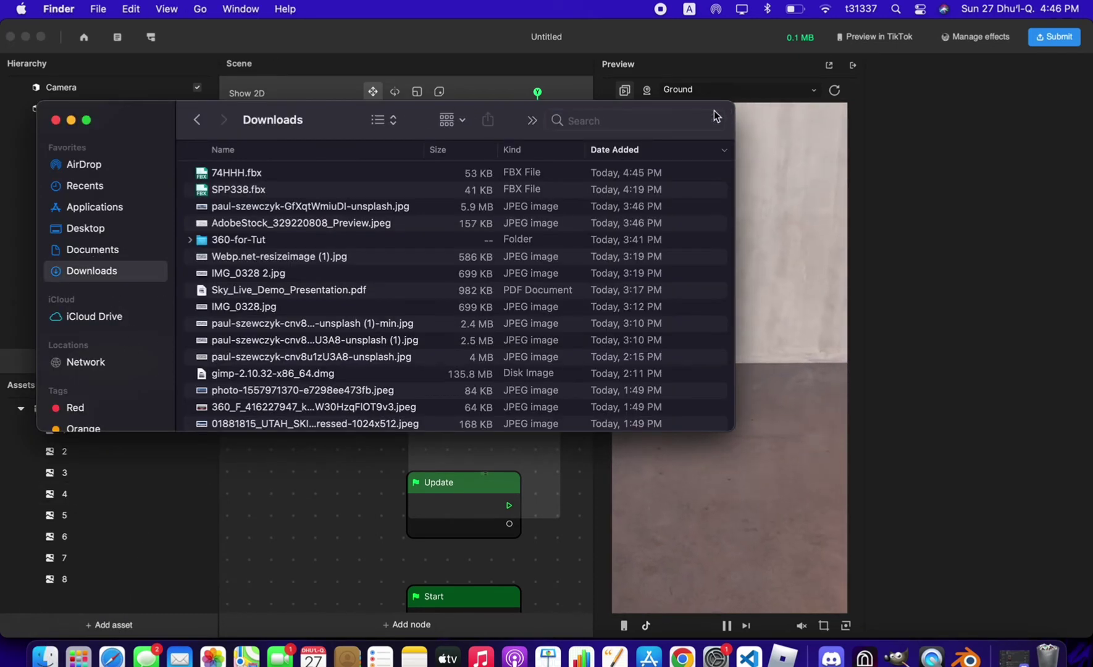
pyautogui.click(715, 117)
pyautogui.write('74HHH.fbx')
# - Drag 74HHH.fbx into the Assets panel and confirm the import with its materials
pyautogui.moveTo(220, 210); pyautogui.dragTo(123, 594)
pyautogui.click(639, 307)
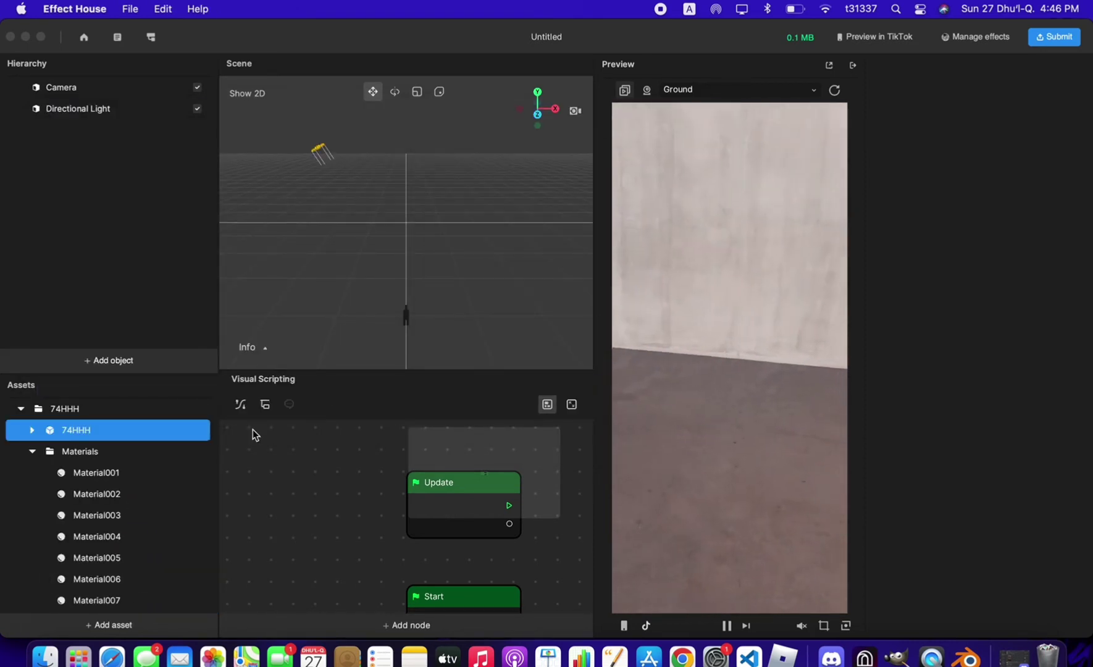
pyautogui.click(43, 452)
pyautogui.click(41, 451)
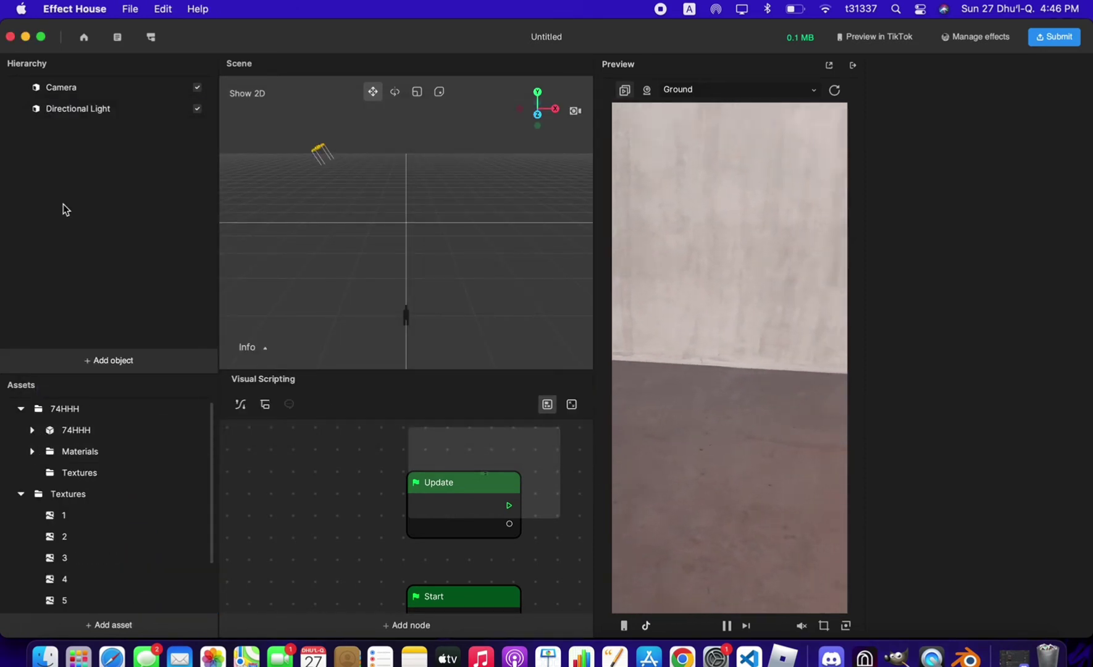
pyautogui.click(98, 88)
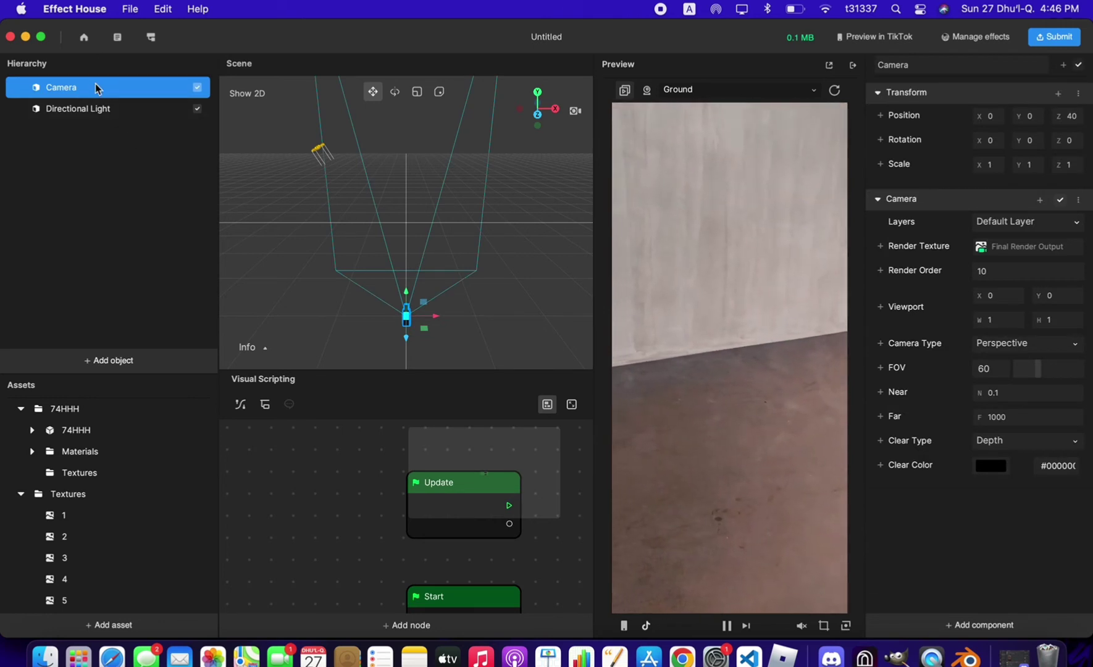
# - Delete the default Camera and add an AR Camera from AR Tracking
pyautogui.rightClick(105, 87)
pyautogui.click(145, 199)
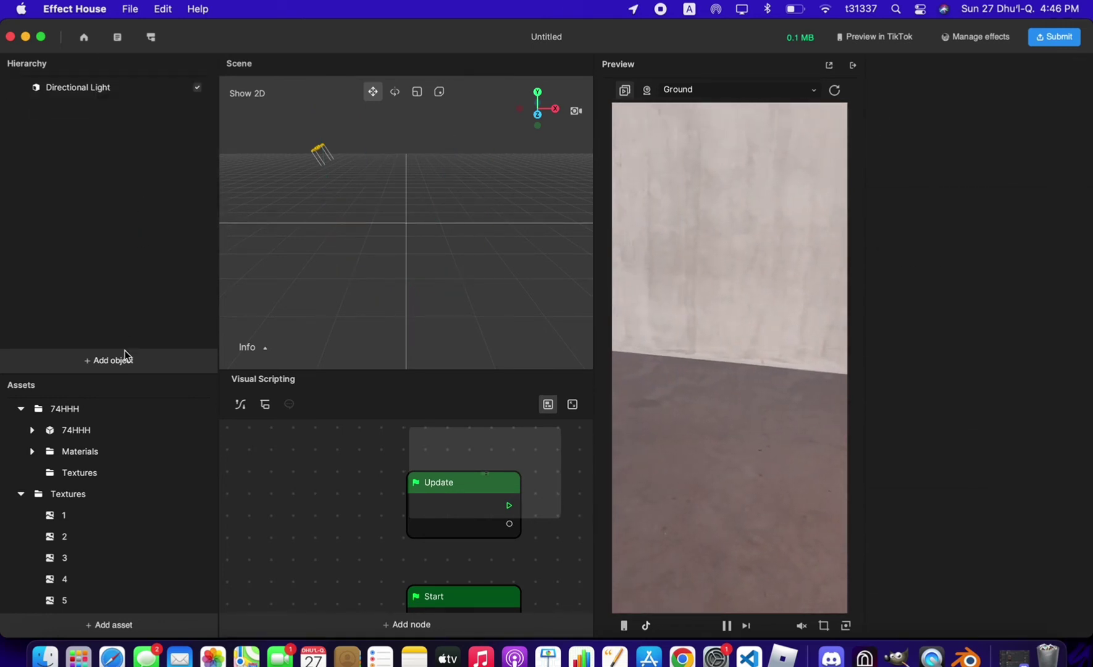
pyautogui.click(111, 360)
pyautogui.moveTo(193, 229)
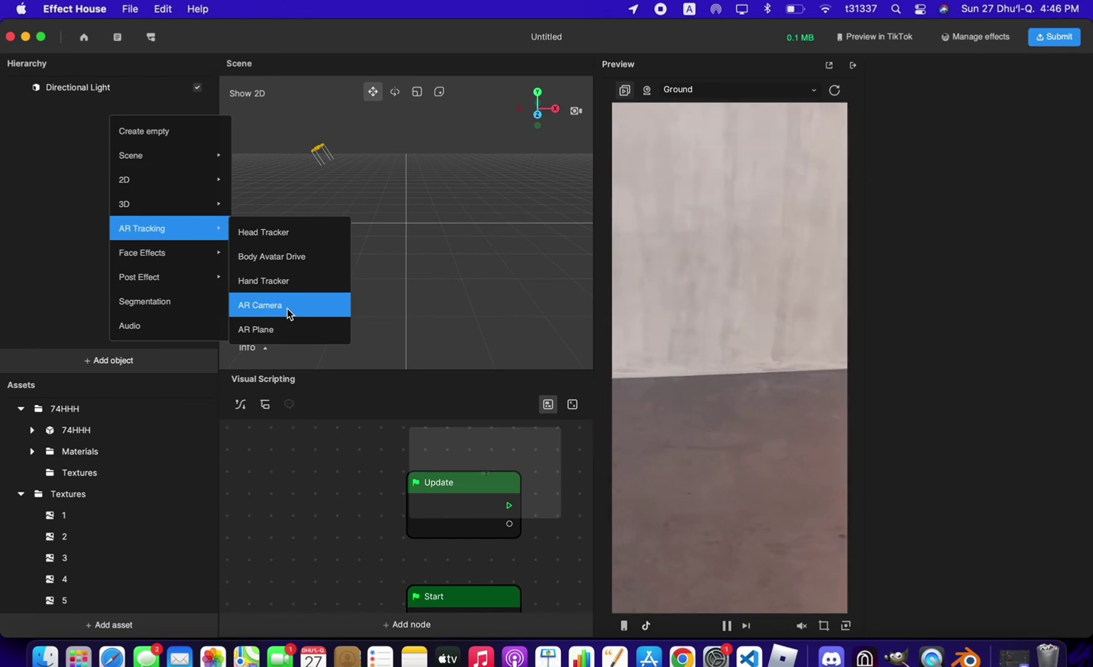
pyautogui.click(287, 309)
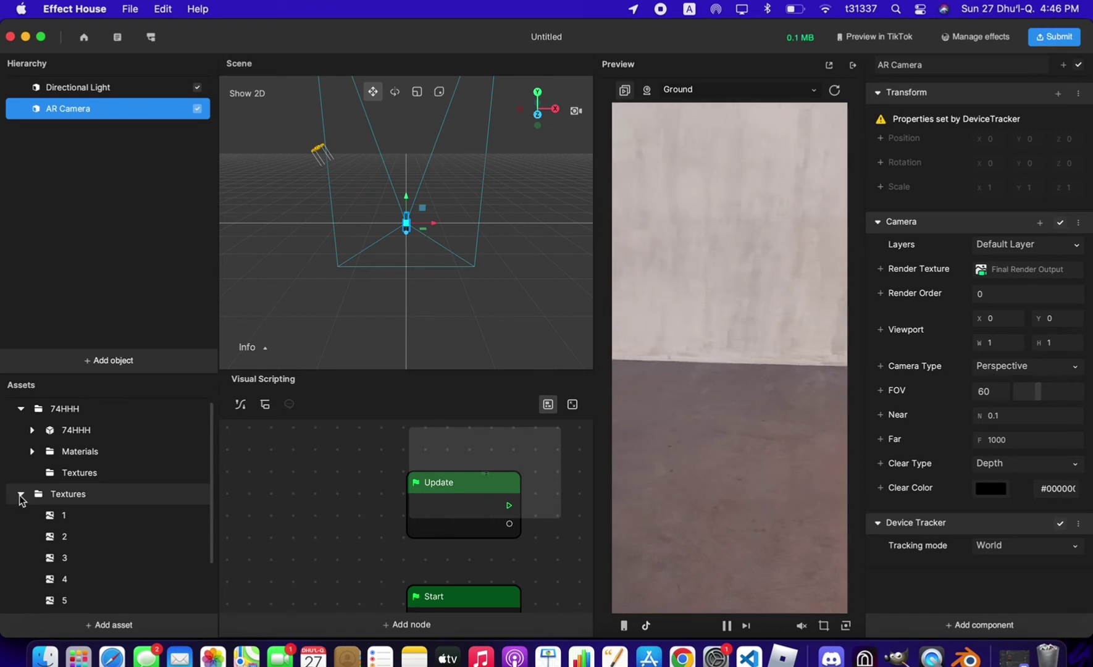
# - Place 74HHH in the Hierarchy below AR Camera and scale it to 0.22
pyautogui.moveTo(73, 431); pyautogui.dragTo(67, 283)
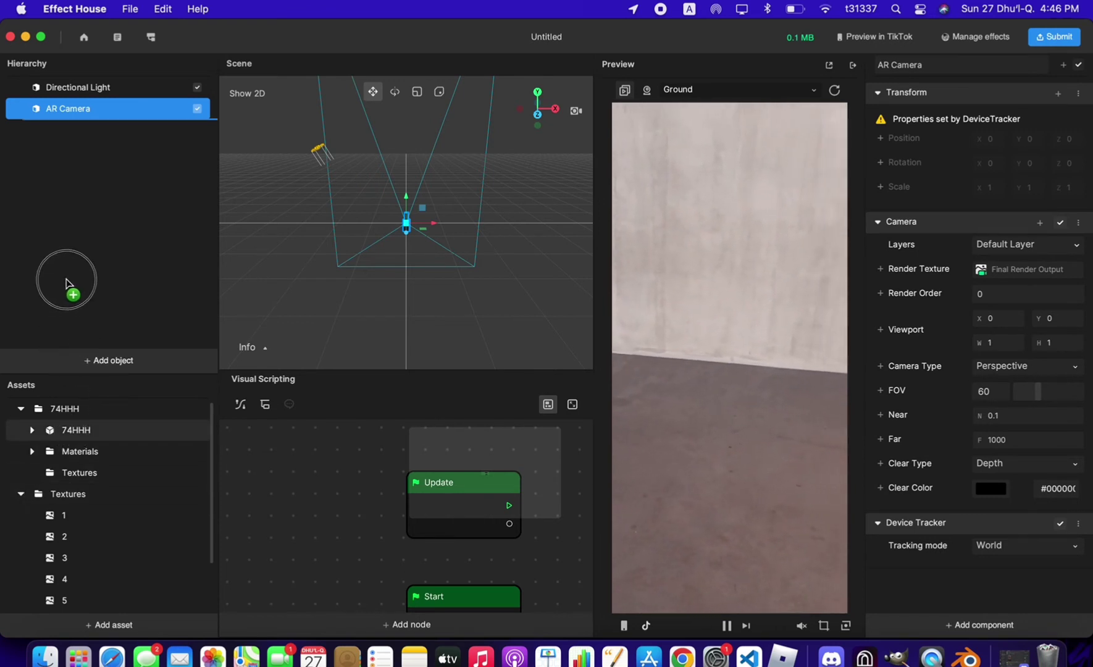
pyautogui.moveTo(60, 111); pyautogui.dragTo(88, 231)
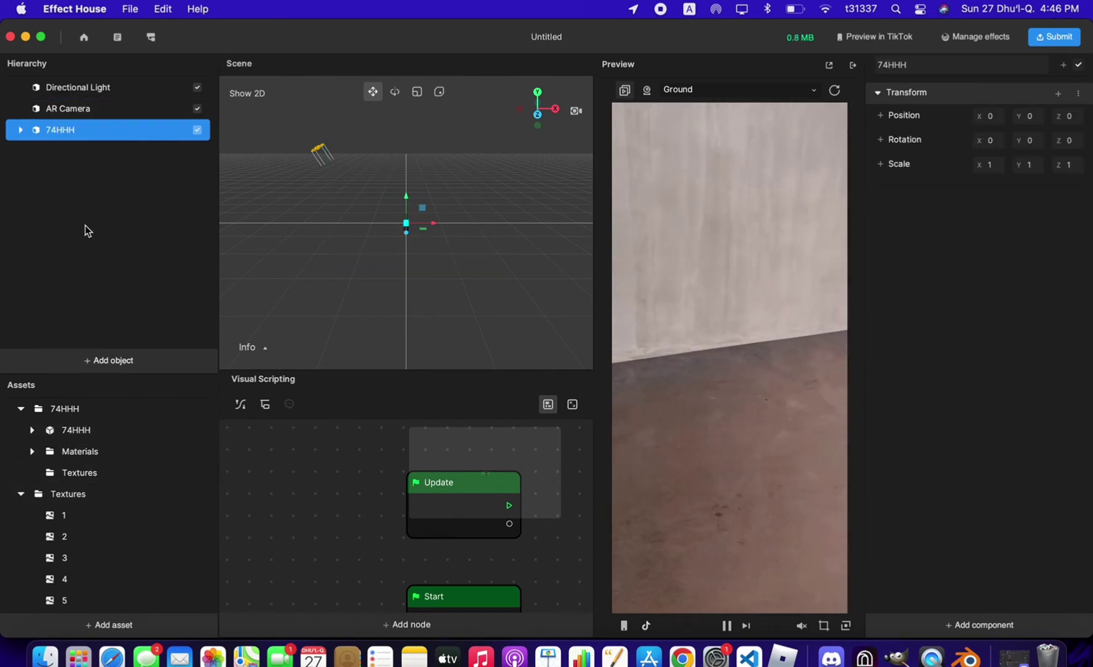
pyautogui.click(417, 92)
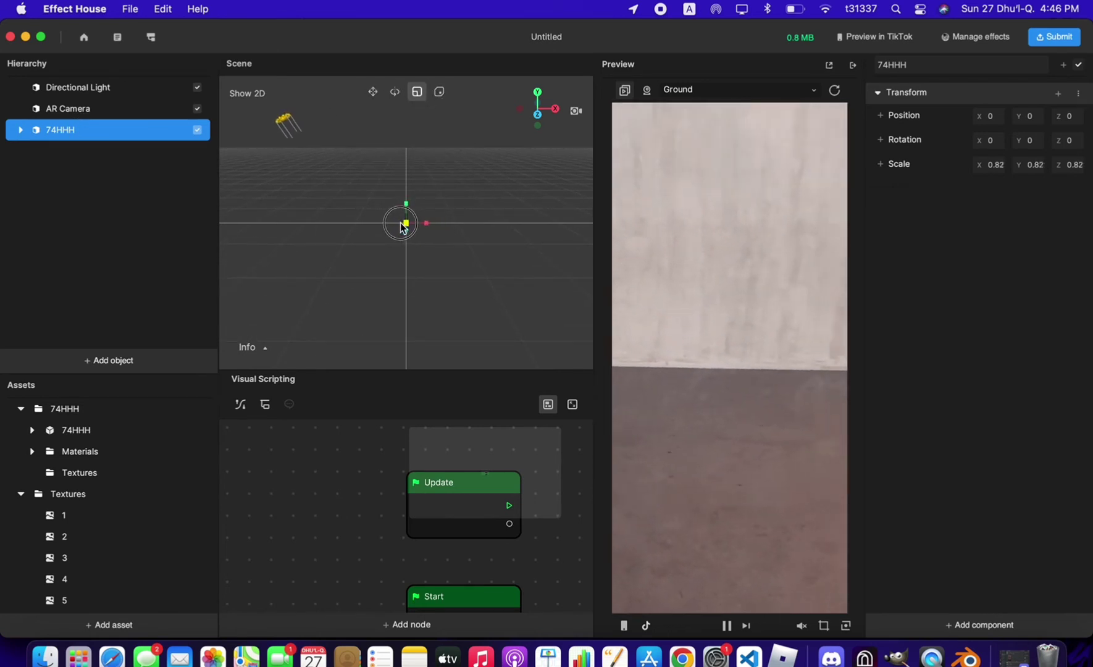
pyautogui.moveTo(400, 224); pyautogui.dragTo(388, 223)
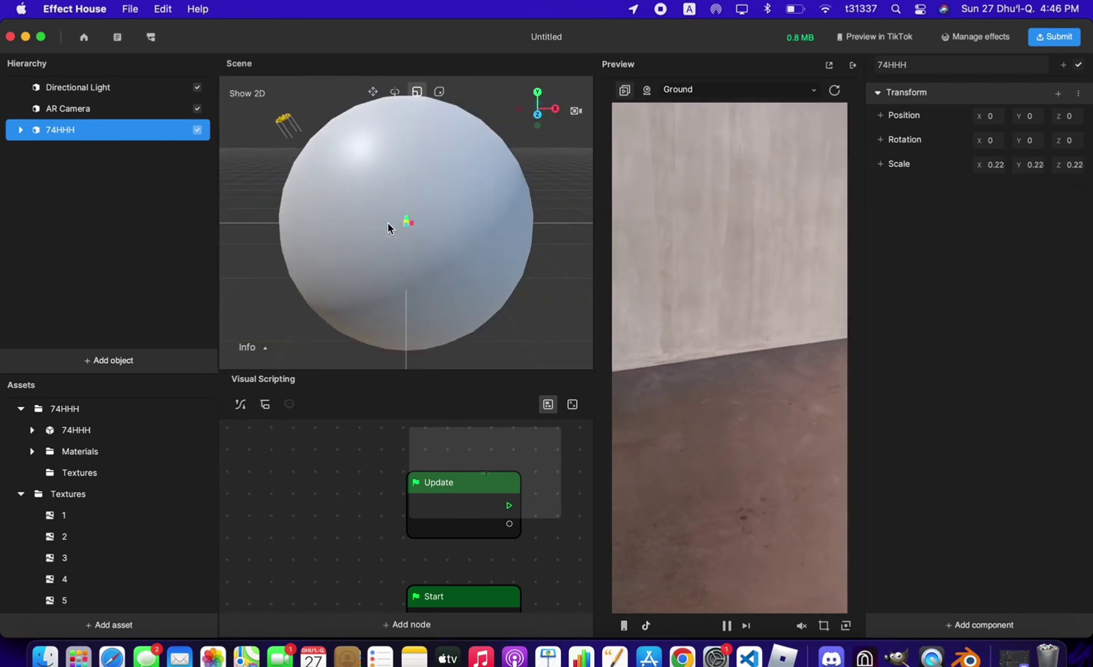
pyautogui.press('w')
pyautogui.click(548, 159)
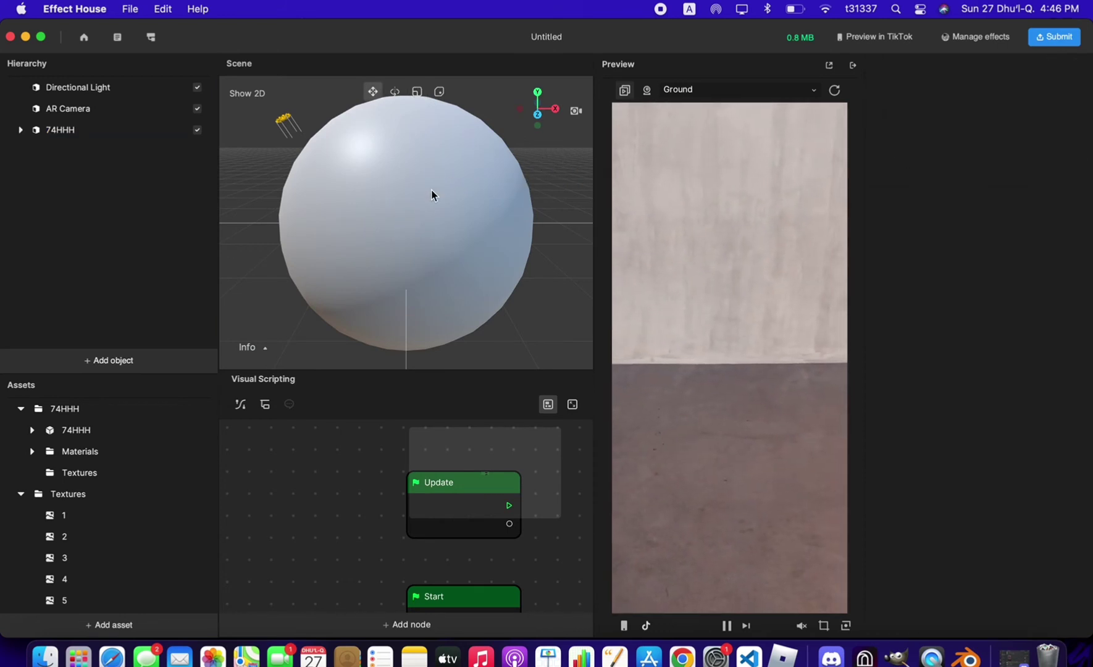
pyautogui.click(426, 164)
pyautogui.scroll(-1, 426, 163)
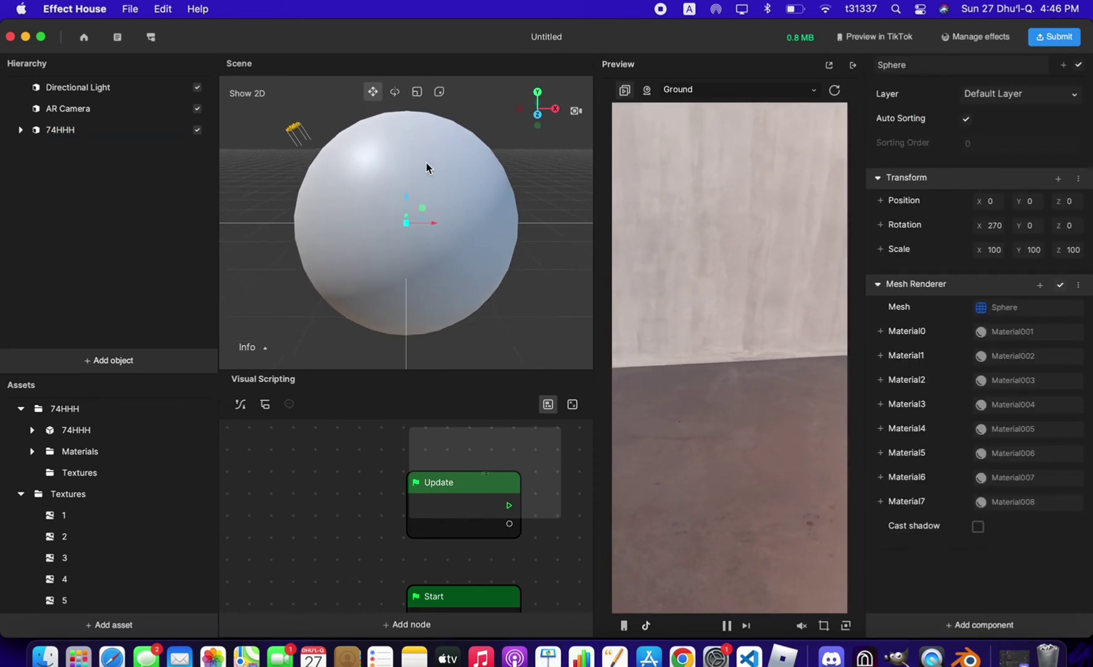
# - Enable Texture On for Material001 and assign it texture 1
pyautogui.click(31, 429)
pyautogui.click(32, 472)
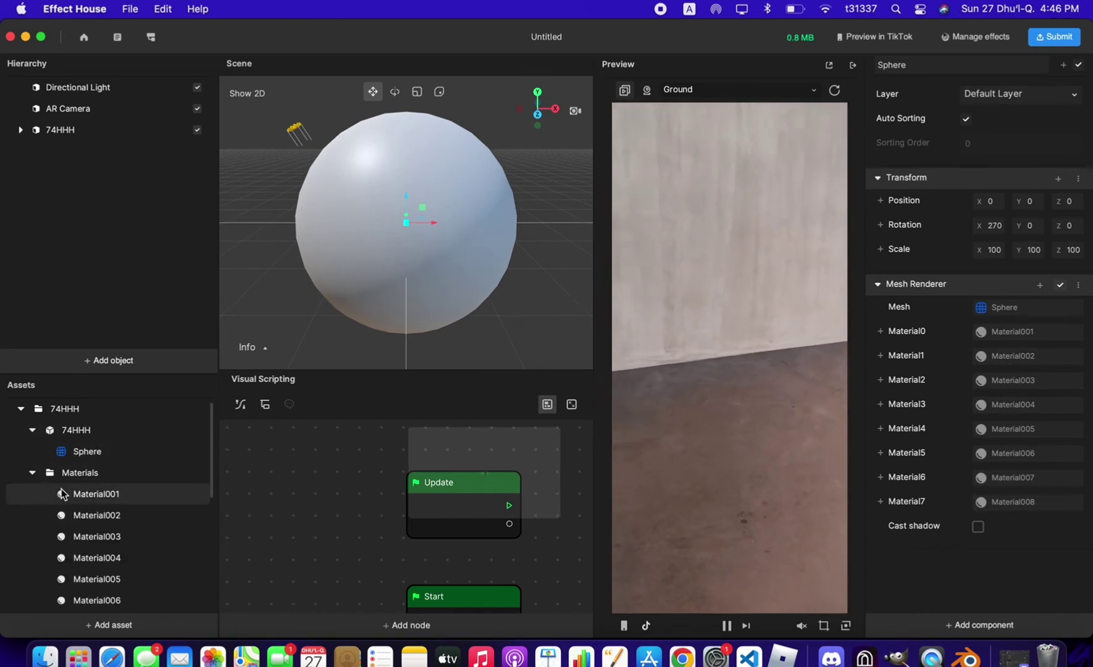
pyautogui.click(93, 494)
pyautogui.scroll(-5, 200, 509)
pyautogui.scroll(3, 200, 508)
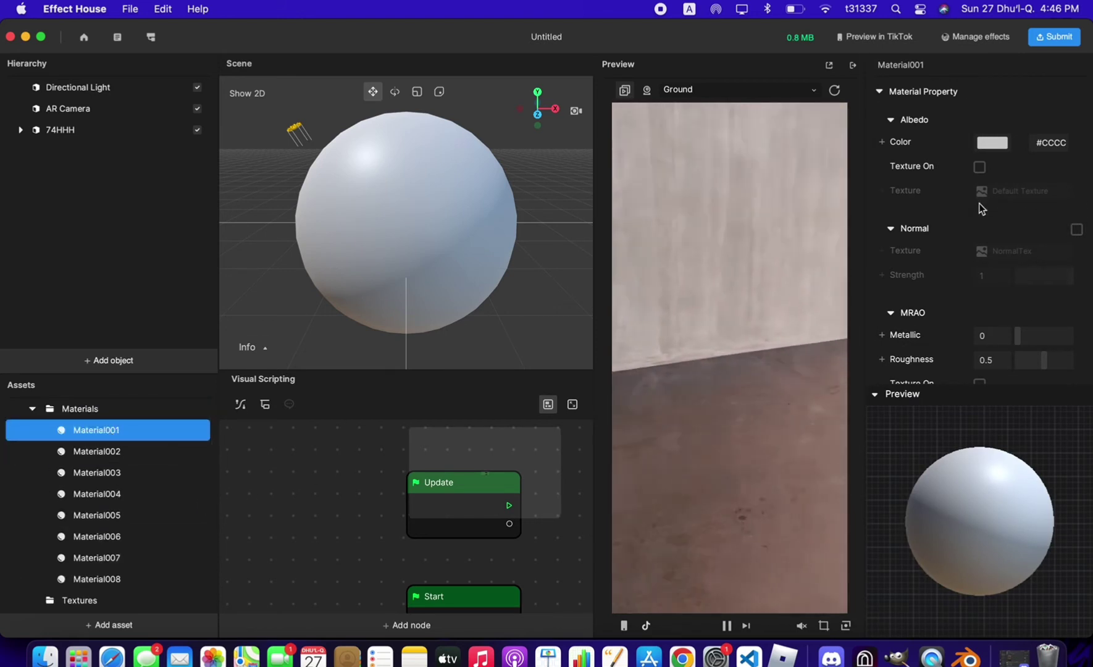
pyautogui.scroll(-2, 980, 173)
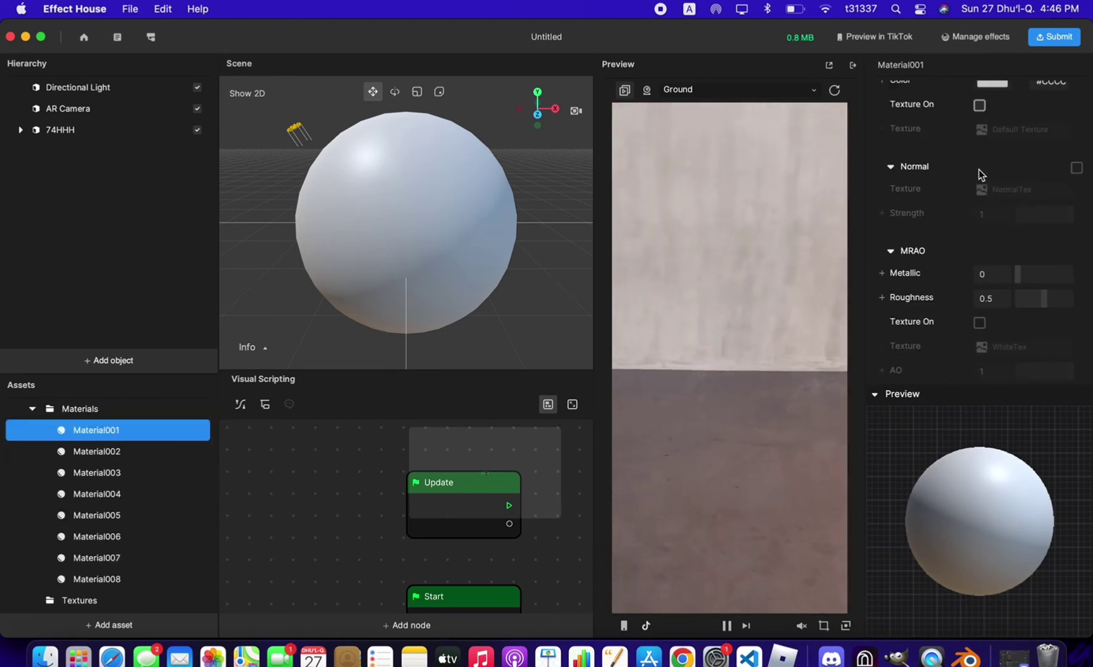
pyautogui.scroll(2, 981, 175)
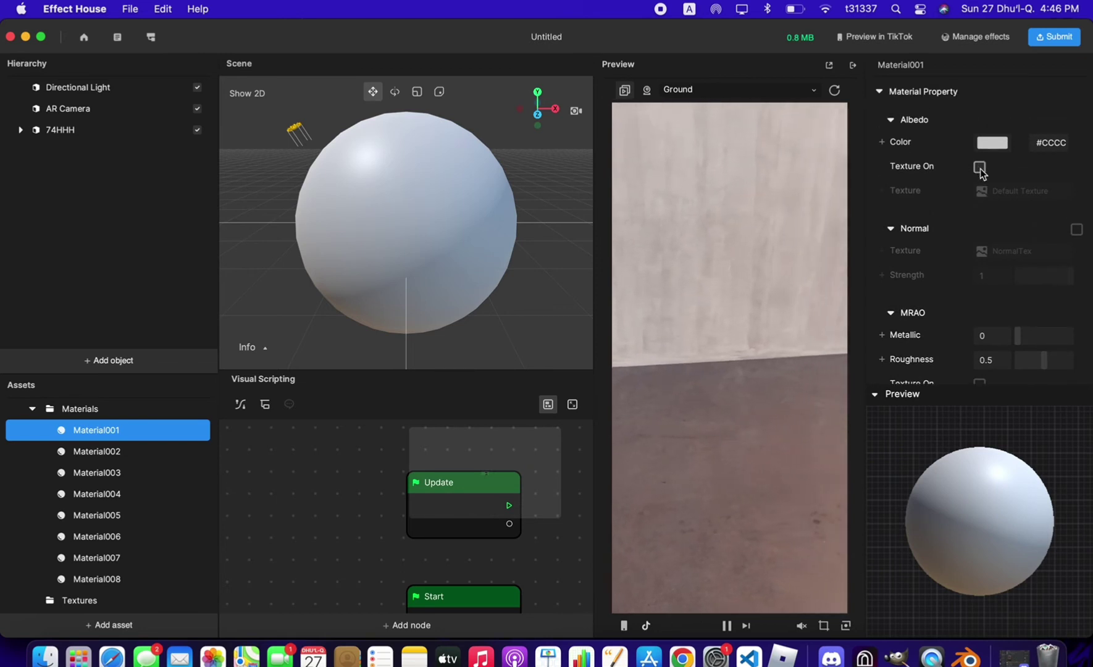
pyautogui.click(981, 167)
pyautogui.click(1013, 190)
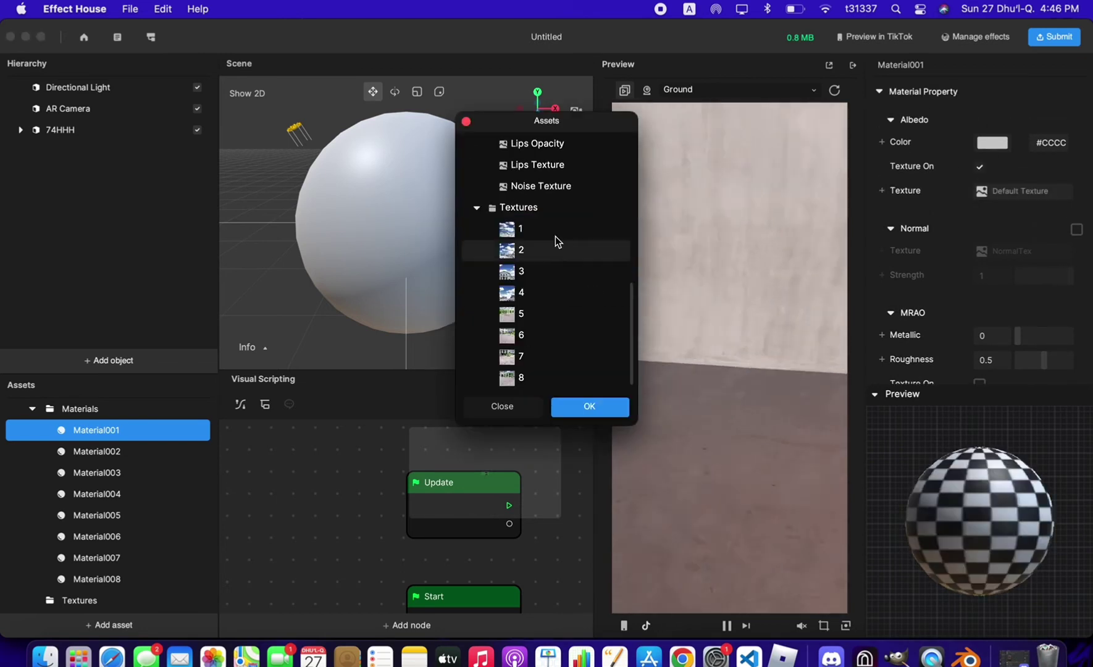
pyautogui.click(573, 406)
# - Assign the matching numbered textures to Material002 through Material004, with white base colour
pyautogui.click(96, 452)
pyautogui.click(1013, 190)
pyautogui.doubleClick(524, 247)
pyautogui.click(96, 473)
pyautogui.click(1013, 190)
pyautogui.click(549, 254)
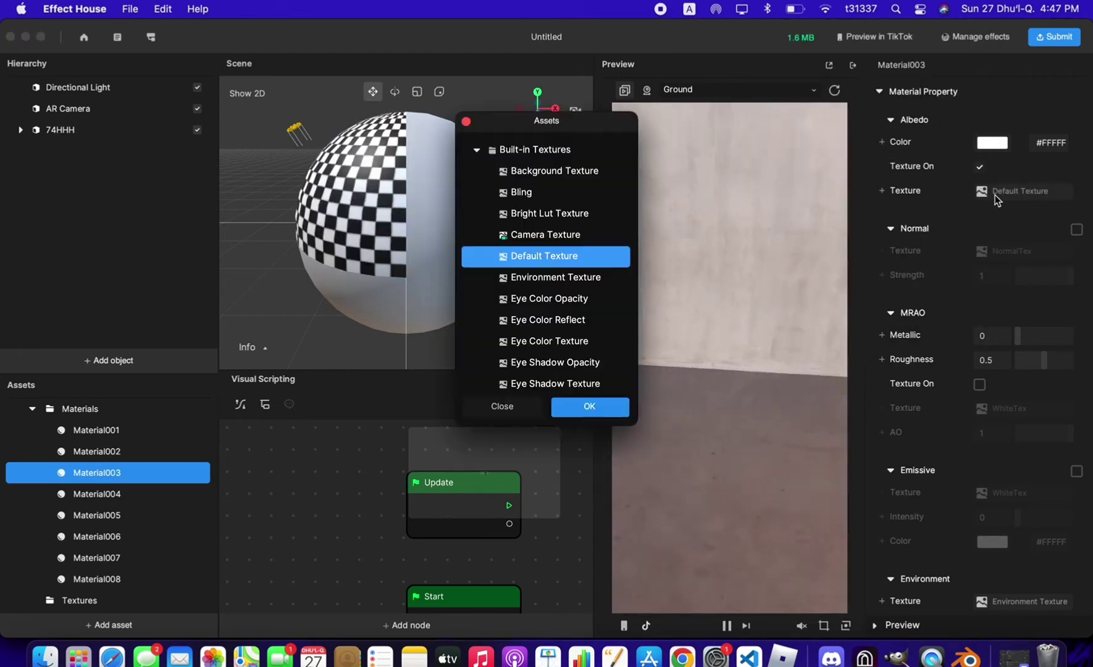
pyautogui.click(574, 406)
pyautogui.click(96, 495)
pyautogui.click(993, 143)
pyautogui.click(1013, 191)
# - Texture Material005–007 with tiles 5–7, colour #FFFFFF, and orbit to view the panorama
pyautogui.click(96, 515)
pyautogui.click(96, 536)
pyautogui.click(992, 143)
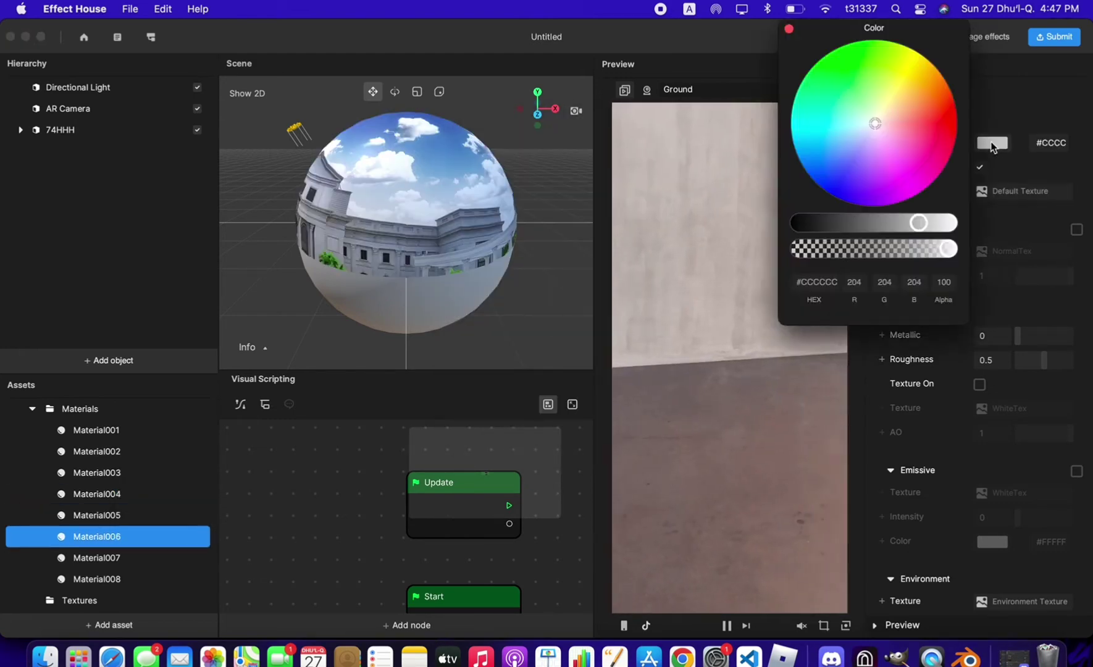
pyautogui.click(1013, 191)
pyautogui.click(97, 557)
pyautogui.click(1013, 190)
pyautogui.click(574, 406)
pyautogui.click(981, 167)
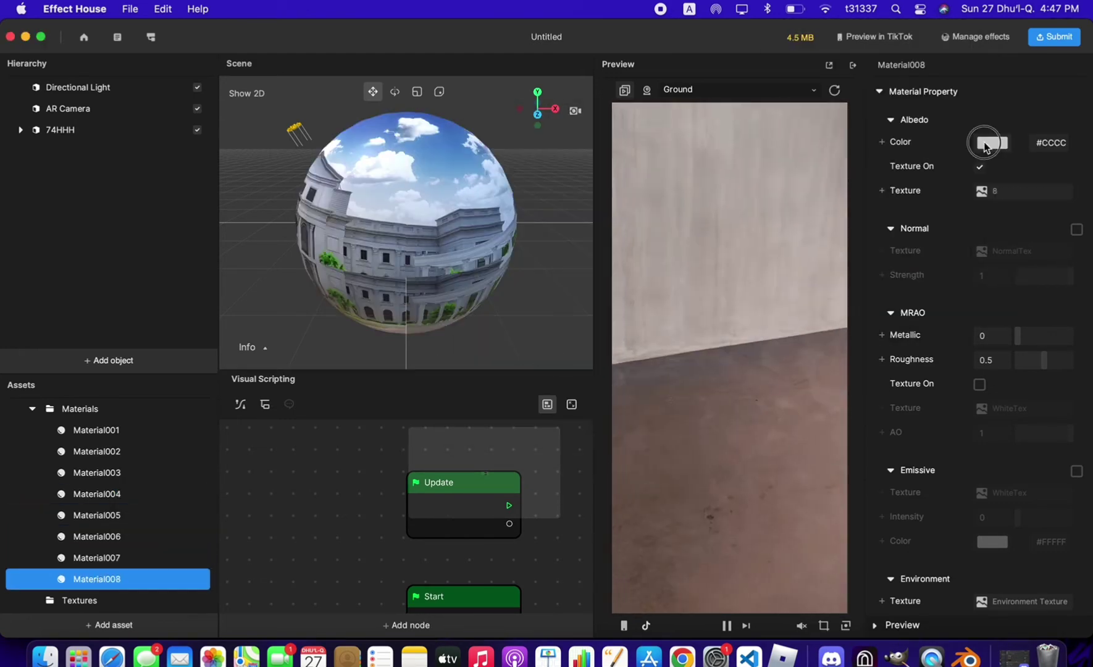
pyautogui.click(993, 143)
pyautogui.moveTo(535, 143); pyautogui.dragTo(281, 78)
pyautogui.moveTo(520, 101); pyautogui.dragTo(378, 142)
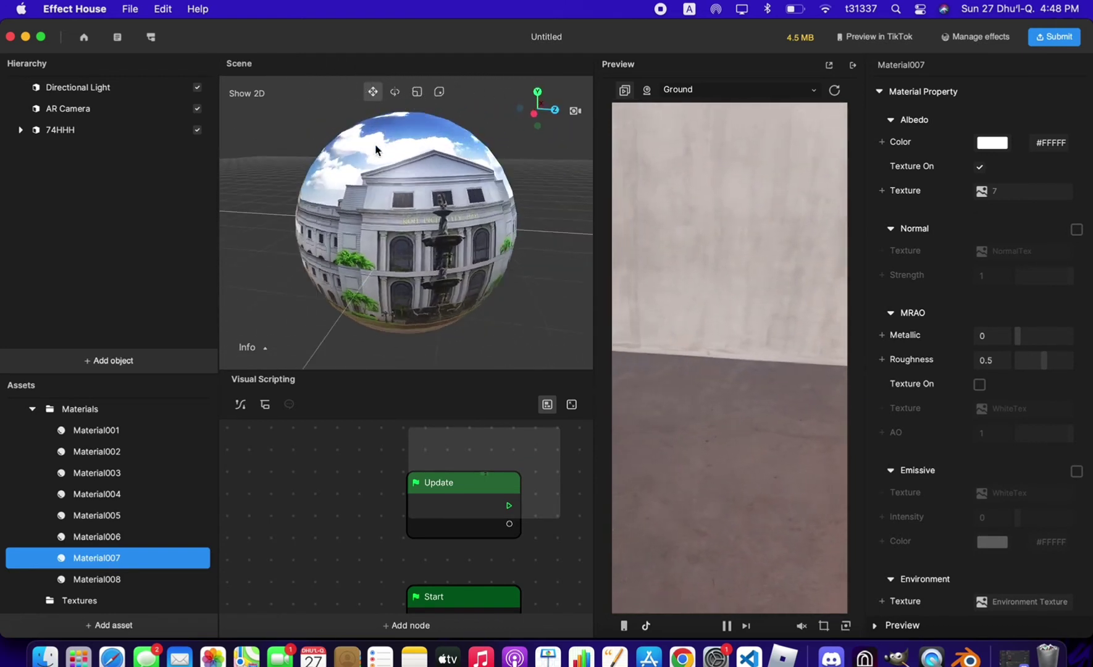
# - Rotate the 74HHH sphere to 63° around Y
pyautogui.click(206, 131)
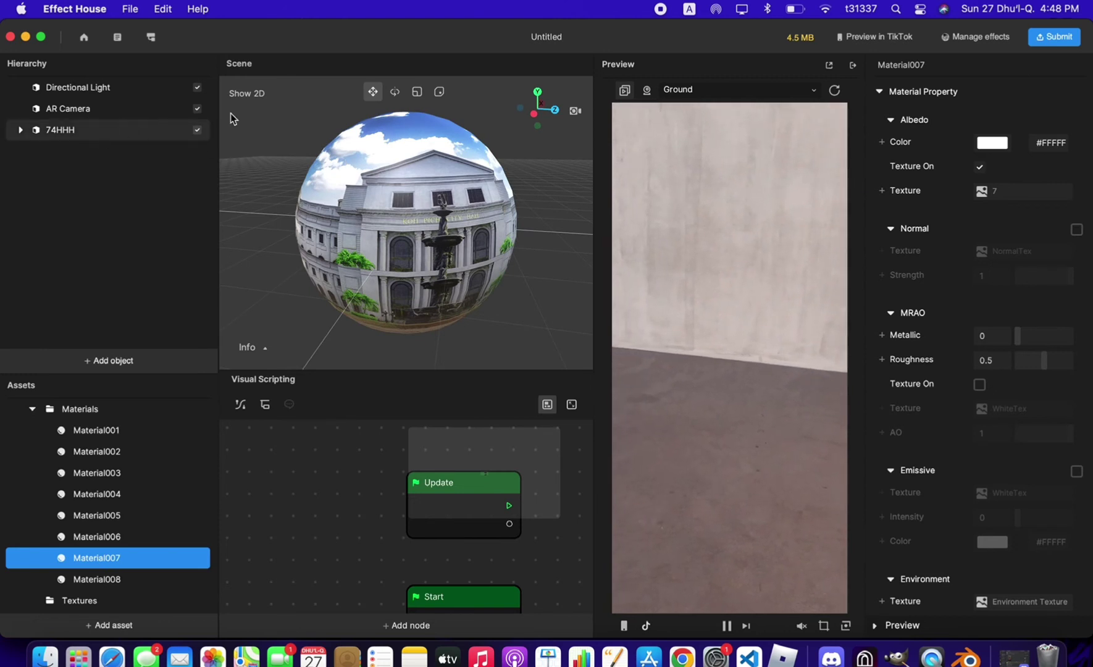
pyautogui.click(395, 92)
pyautogui.click(575, 111)
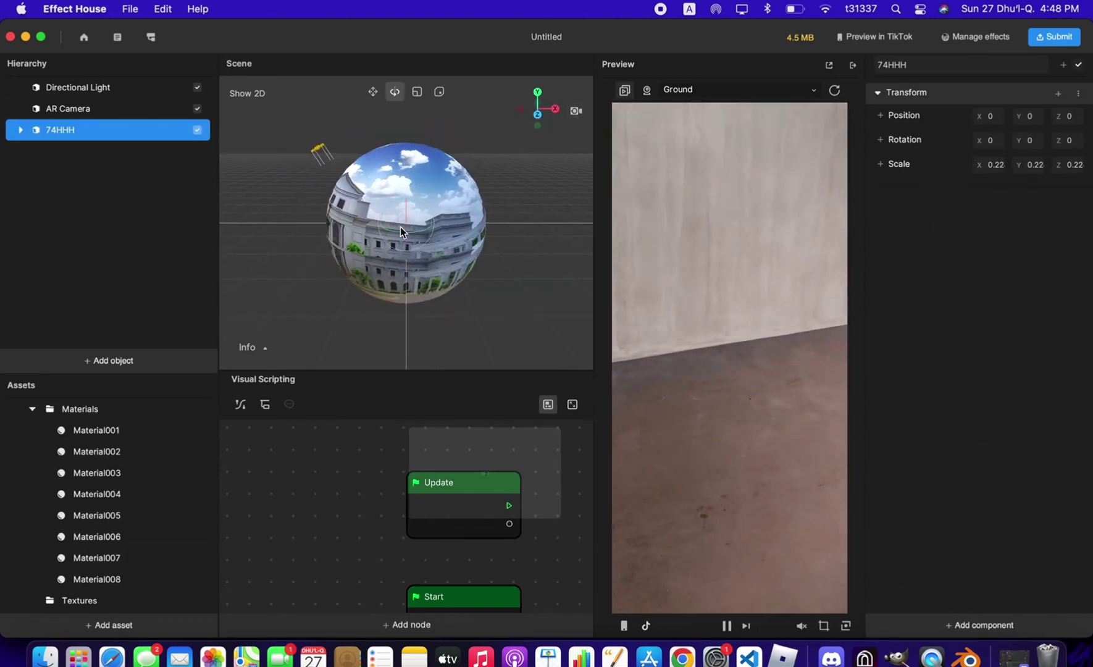
pyautogui.moveTo(399, 231); pyautogui.dragTo(434, 233)
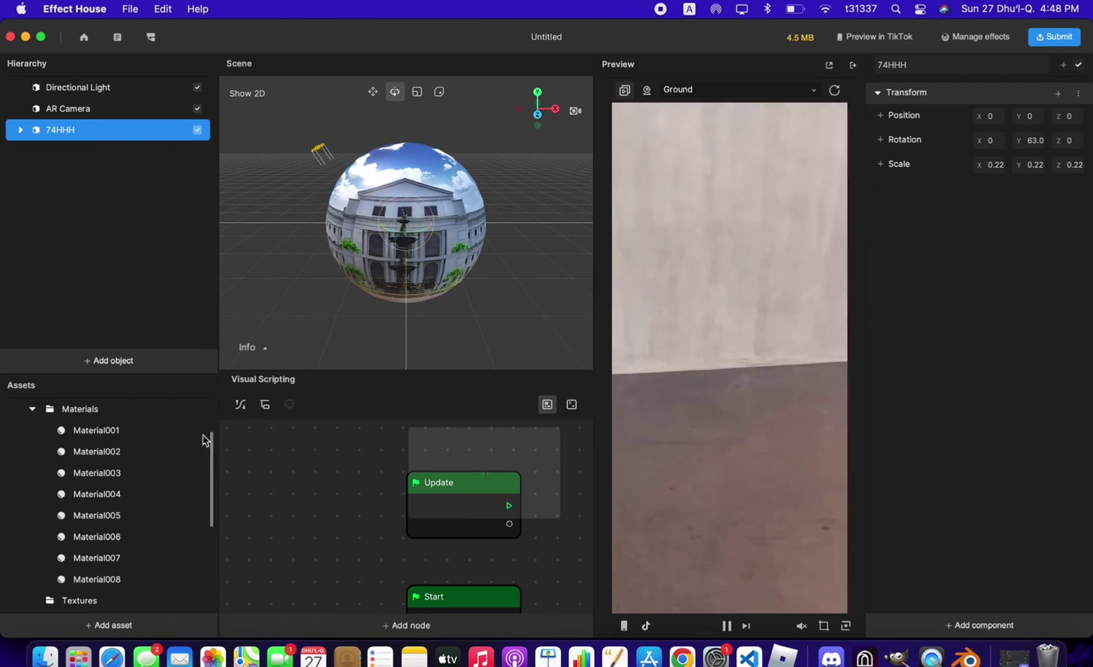
# - Set Material001's Render State Cull Mode to Front
pyautogui.click(149, 425)
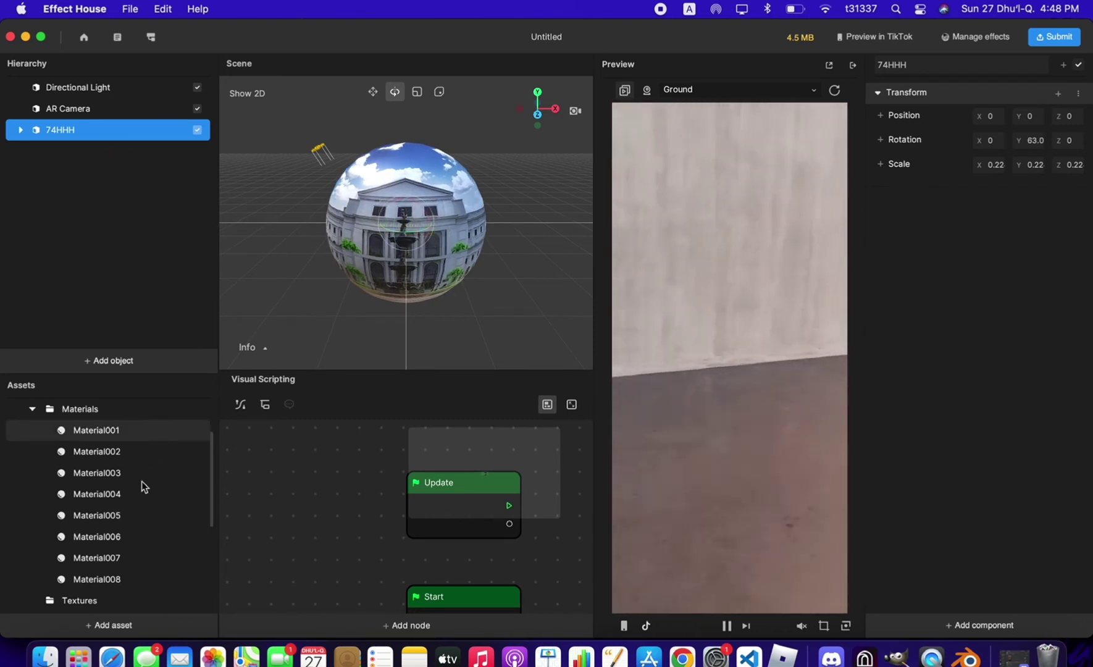
pyautogui.keyDown('shift'); pyautogui.click(134, 577); pyautogui.keyUp('shift')
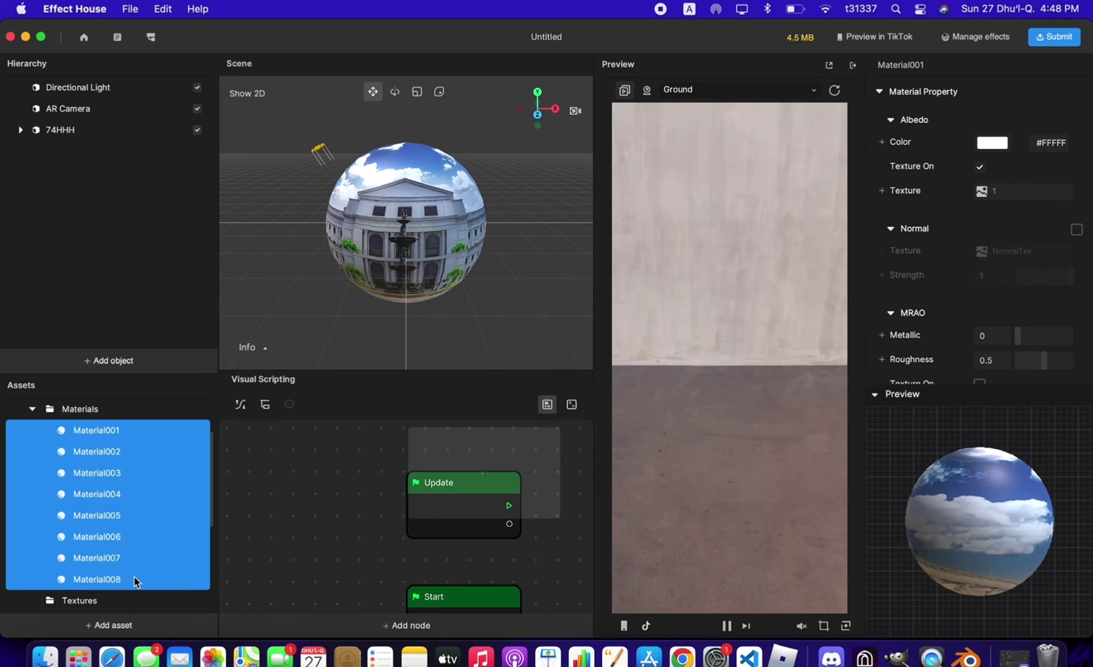
pyautogui.click(132, 491)
pyautogui.click(120, 433)
pyautogui.click(951, 399)
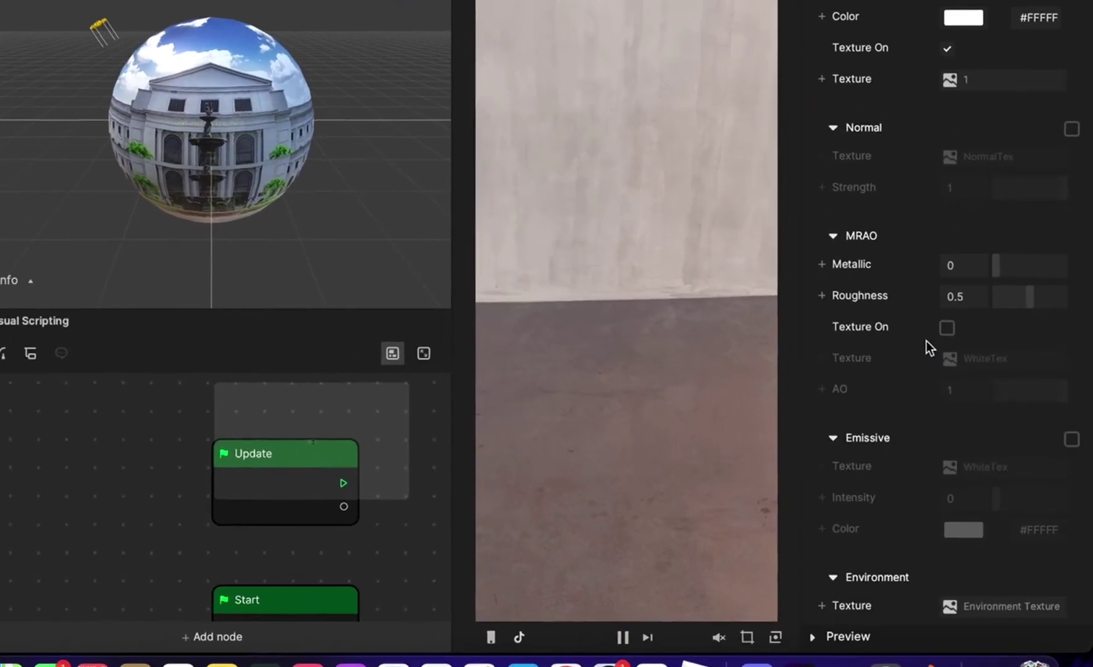
pyautogui.scroll(-3, 956, 411)
pyautogui.click(796, 610)
pyautogui.scroll(-3, 837, 519)
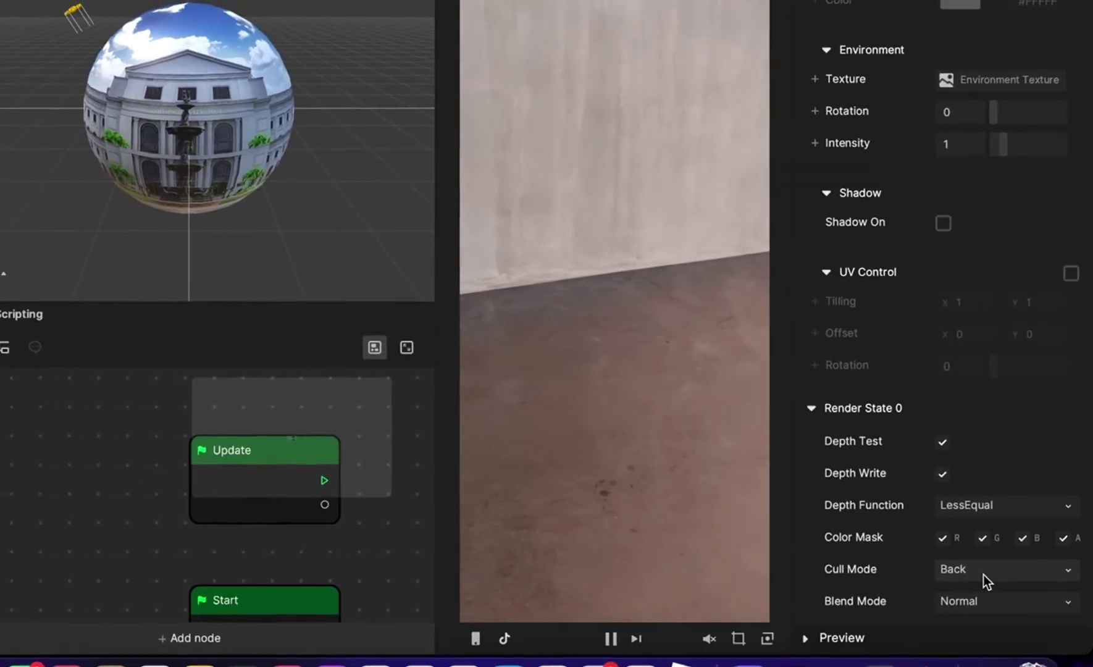
pyautogui.click(984, 575)
pyautogui.click(995, 642)
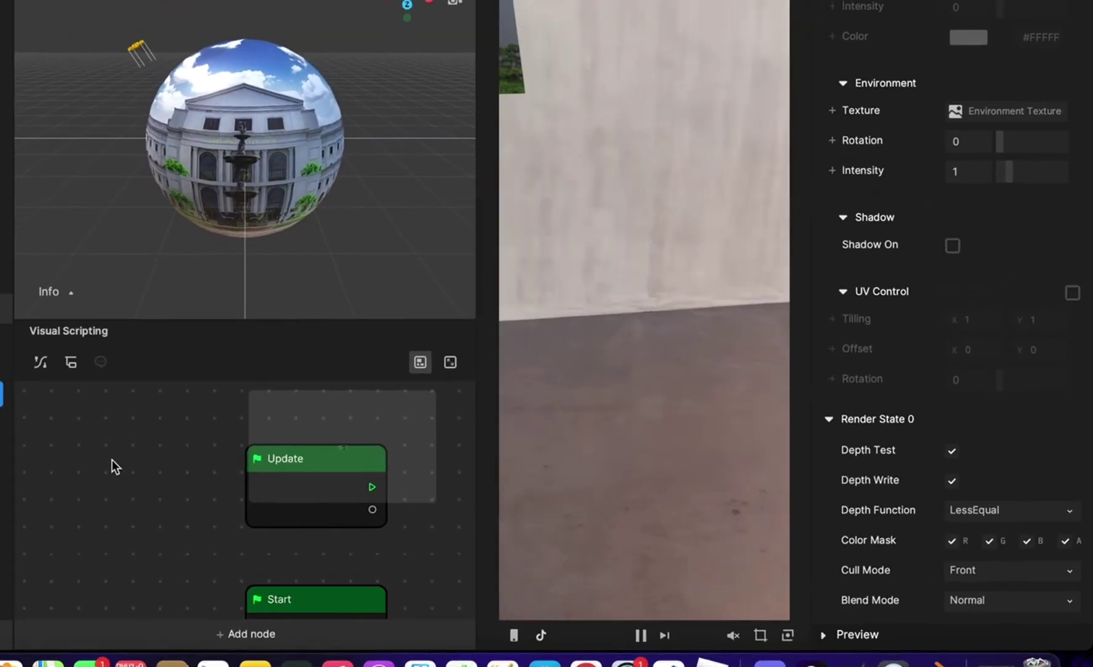
# - Set Cull Mode to Front for the remaining materials, Material002 through Material008
pyautogui.click(983, 570)
pyautogui.click(982, 610)
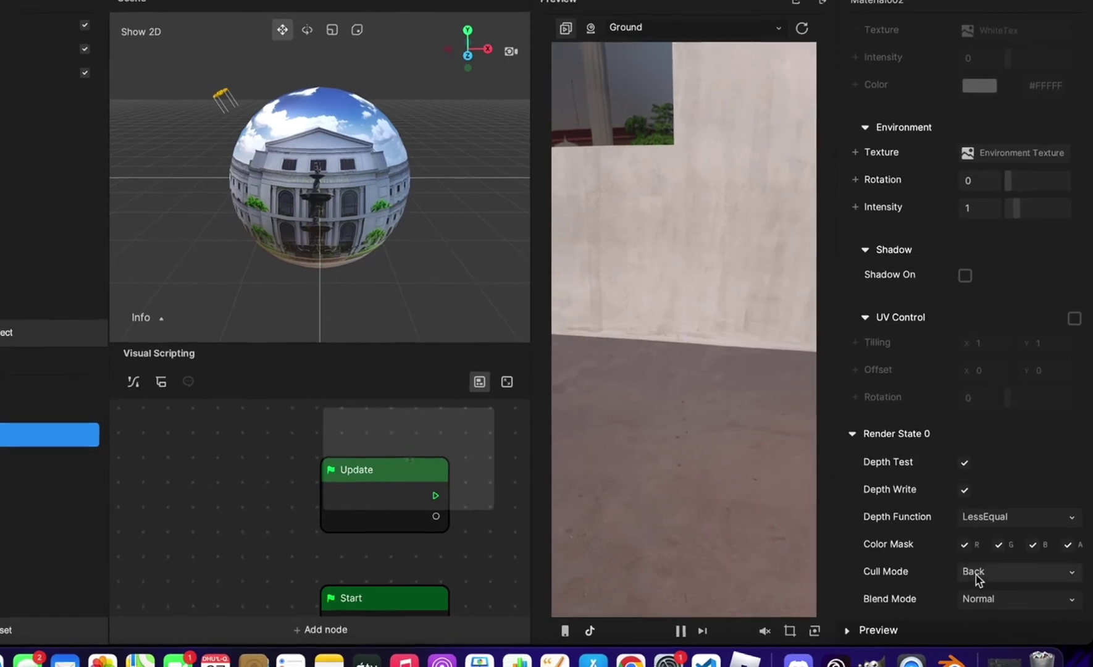
pyautogui.click(994, 573)
pyautogui.click(990, 636)
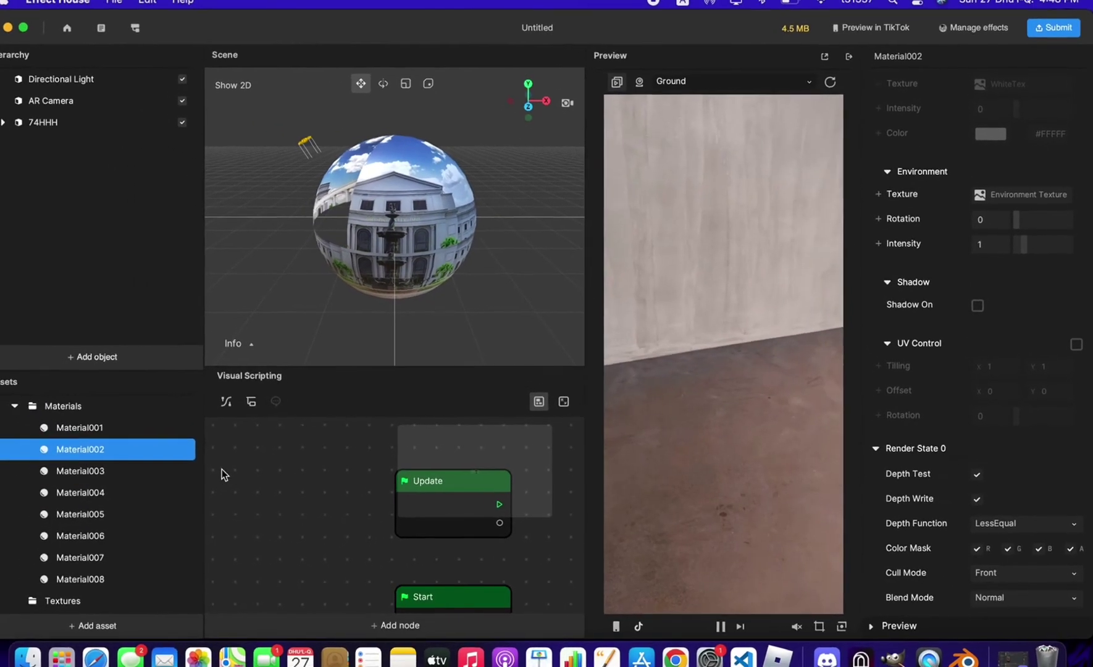
pyautogui.click(197, 472)
pyautogui.click(159, 494)
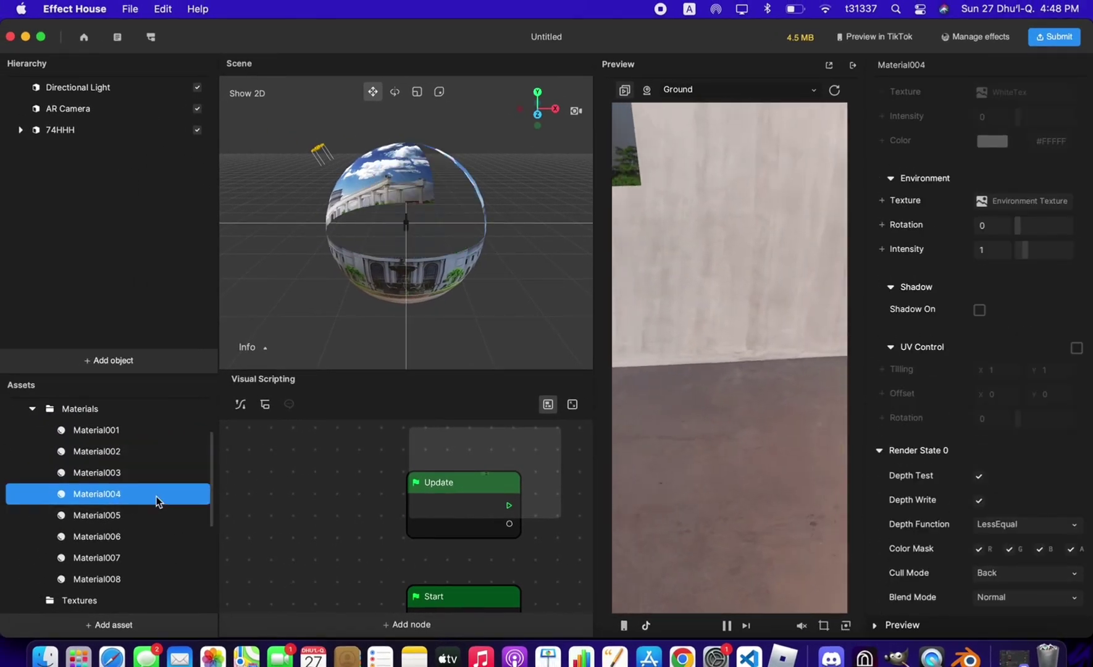
pyautogui.click(159, 515)
pyautogui.click(1012, 570)
pyautogui.press('Down')
pyautogui.press('Down')
pyautogui.press('Down')
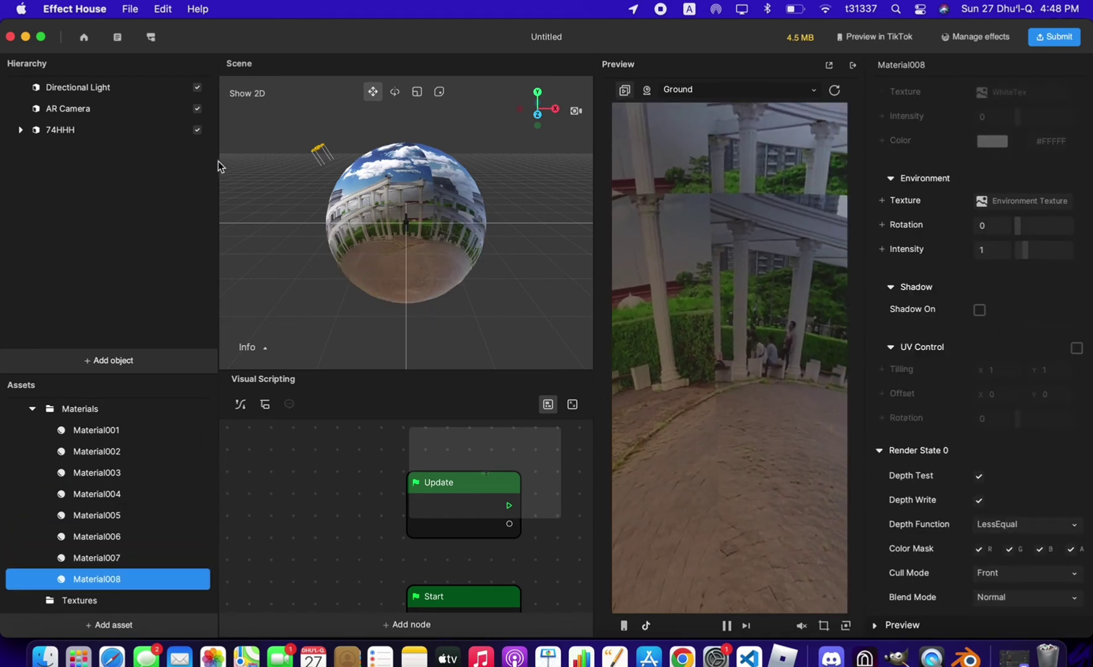
pyautogui.click(145, 131)
pyautogui.click(395, 92)
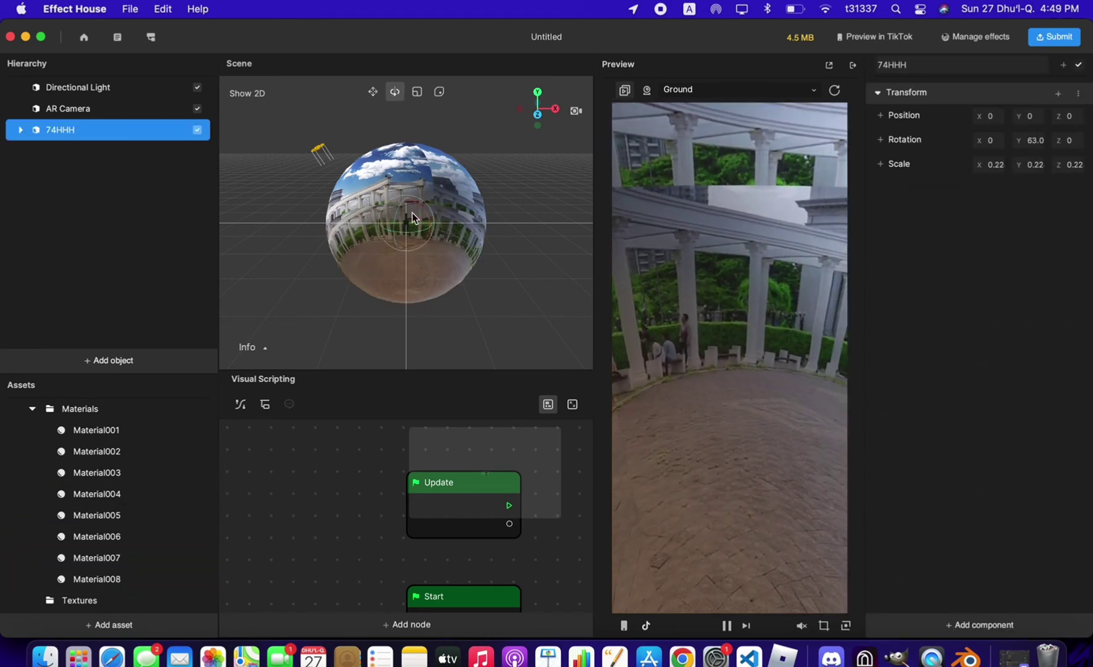
# - Rotate the sphere to about 208° on Y and generate the Preview in TikTok QR code
pyautogui.moveTo(407, 235); pyautogui.dragTo(430, 233)
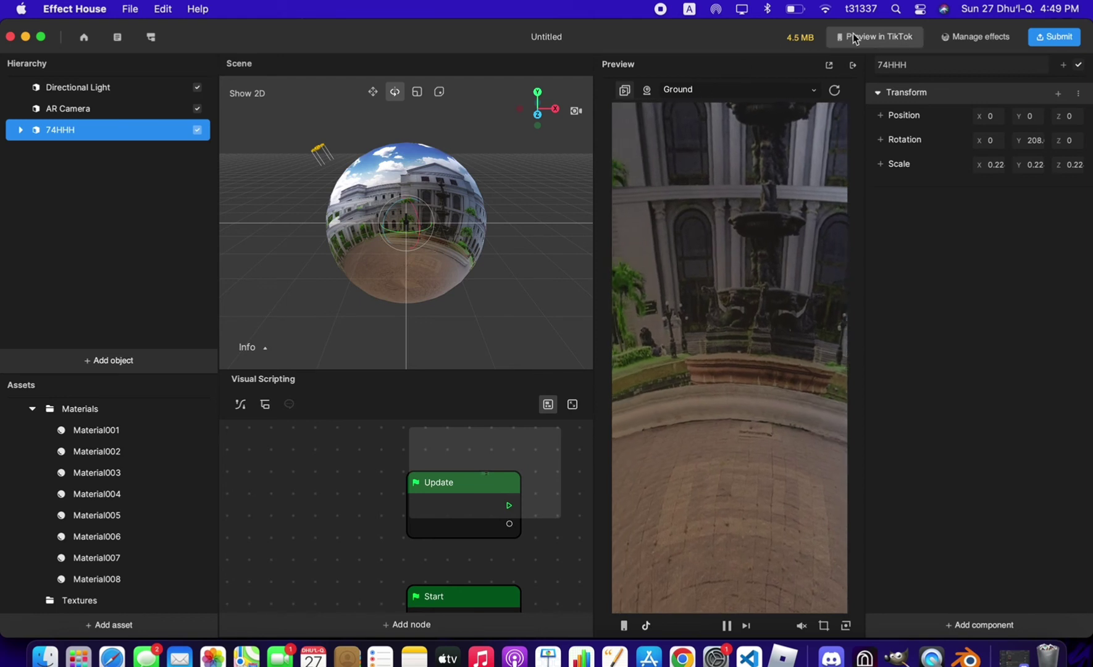
pyautogui.click(853, 37)
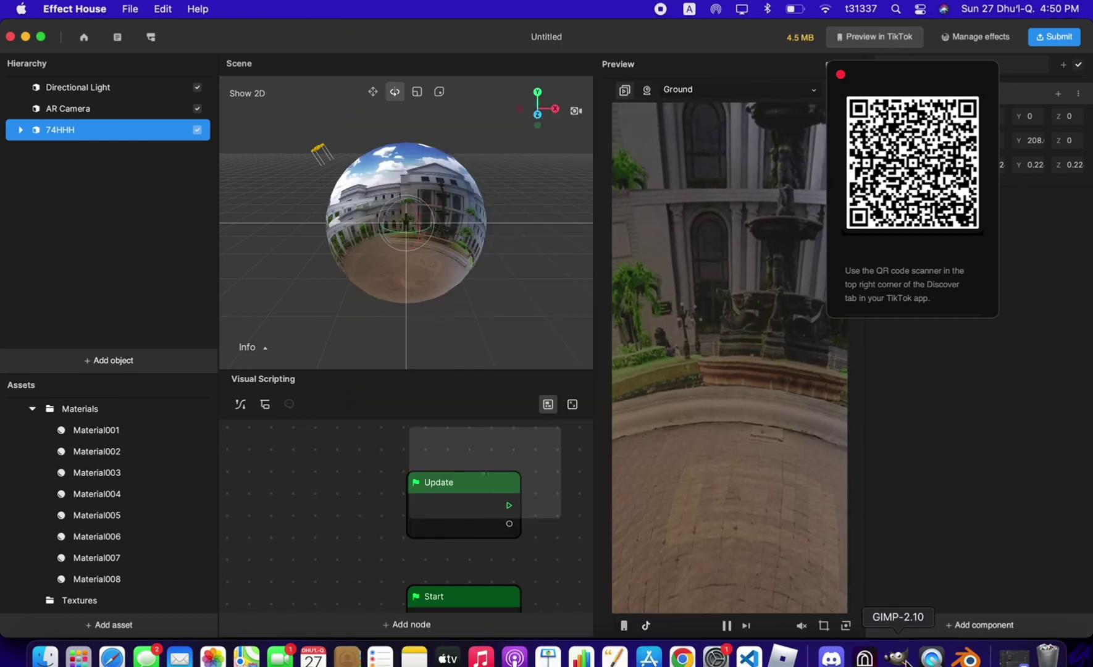
pyautogui.click(897, 657)
# - Clear the old crop and outline a 4565×3476 crop at 33, 66 over the left half
pyautogui.click(502, 318)
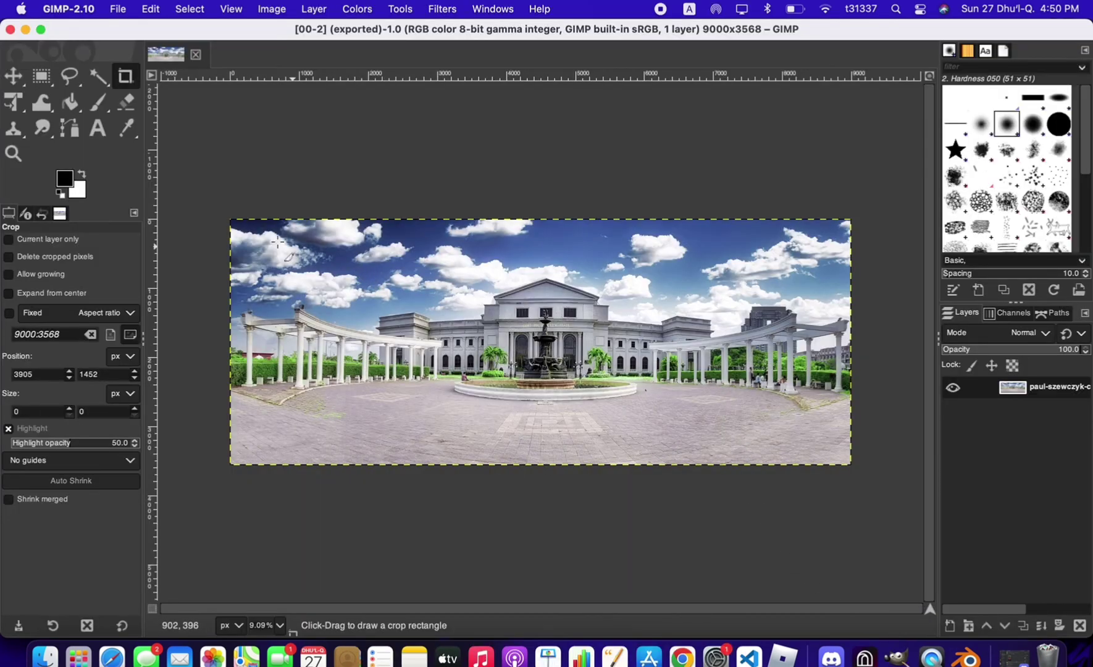
pyautogui.moveTo(232, 223); pyautogui.dragTo(548, 464)
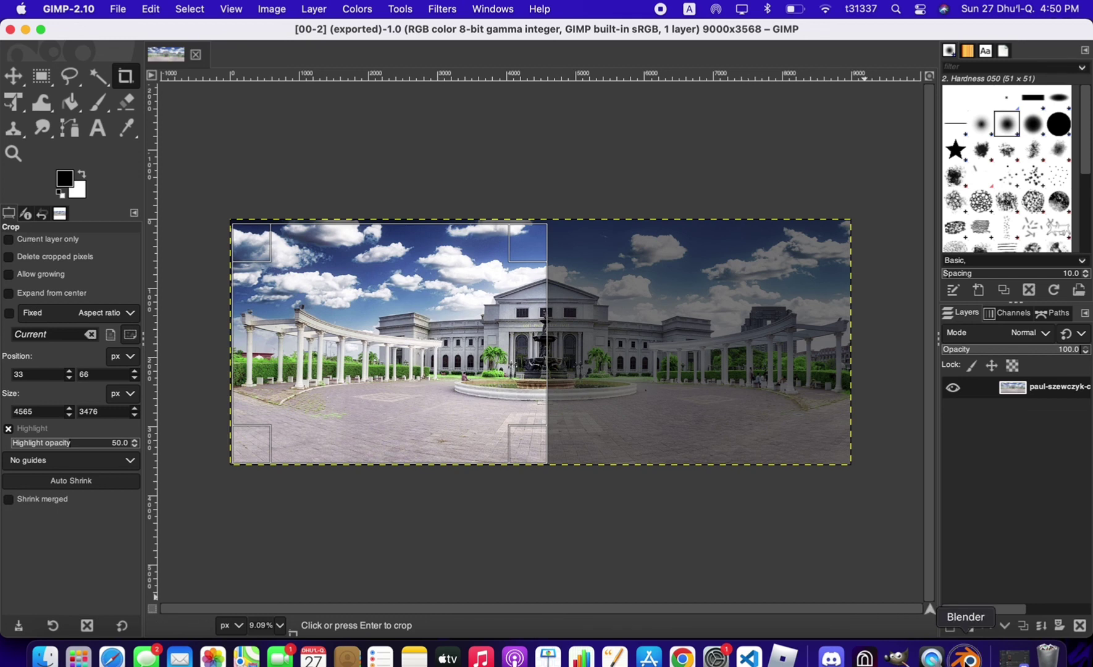
pyautogui.click(967, 658)
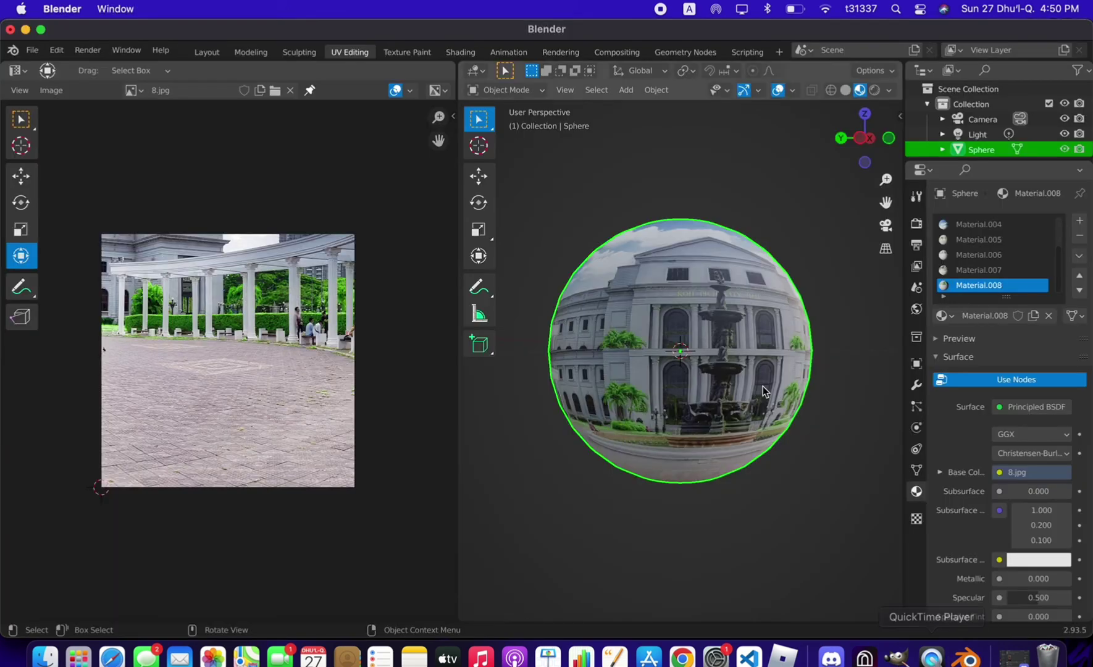
# - In Edit Mode, box-select the sphere's right half to check its mapping onto 8.jpg
pyautogui.click(504, 90)
pyautogui.click(509, 129)
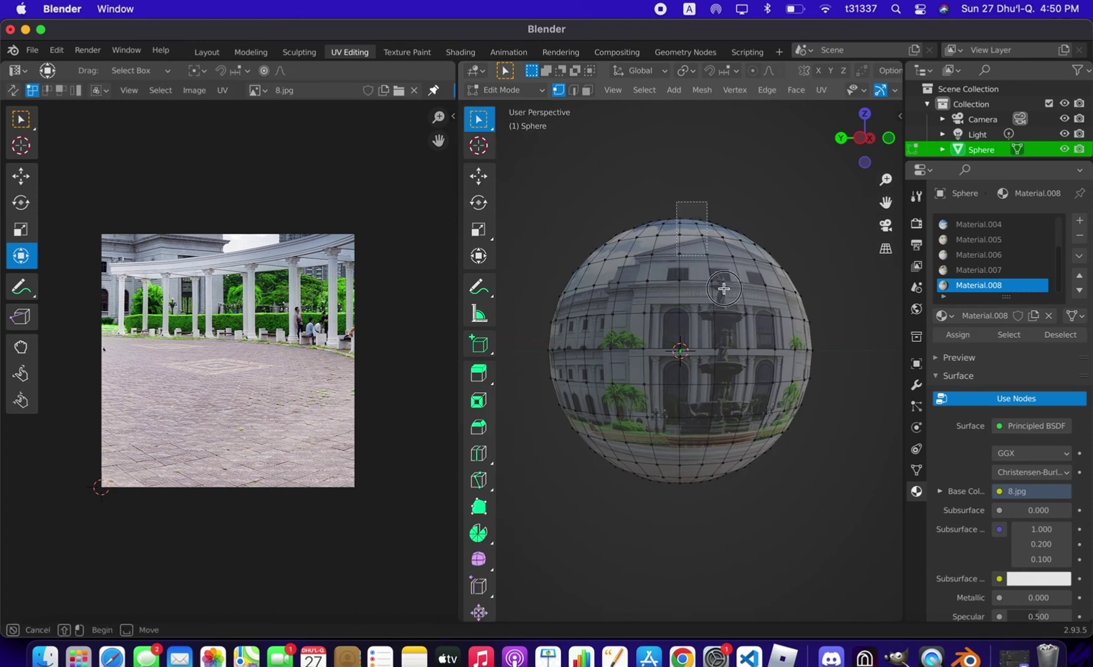
pyautogui.moveTo(676, 202); pyautogui.dragTo(834, 508)
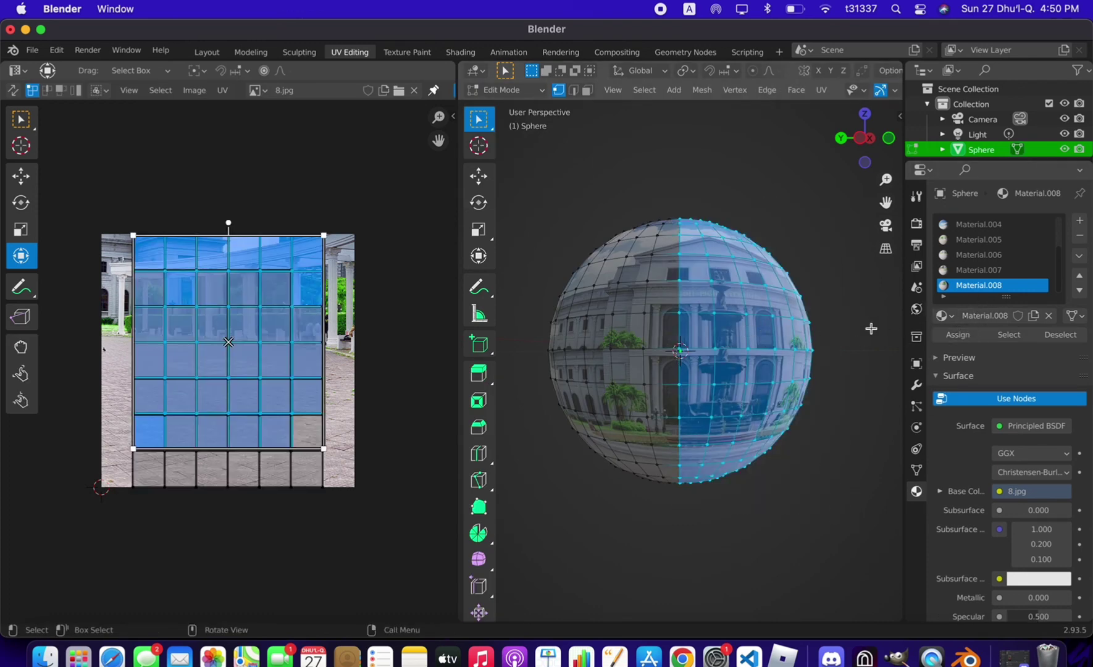
pyautogui.click(897, 657)
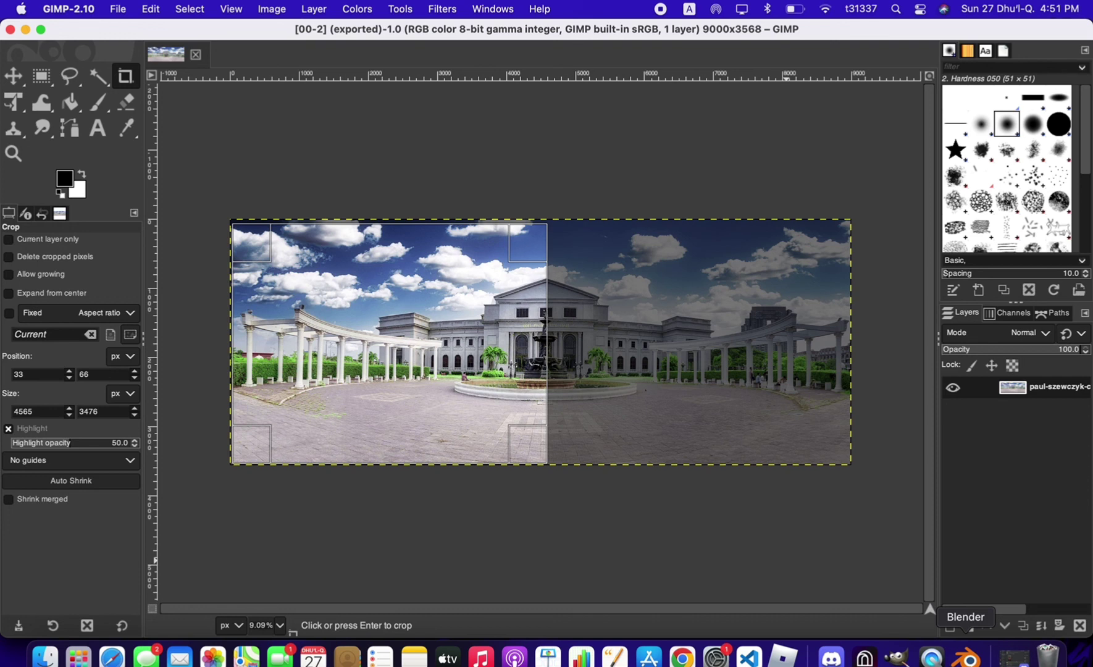
pyautogui.click(968, 657)
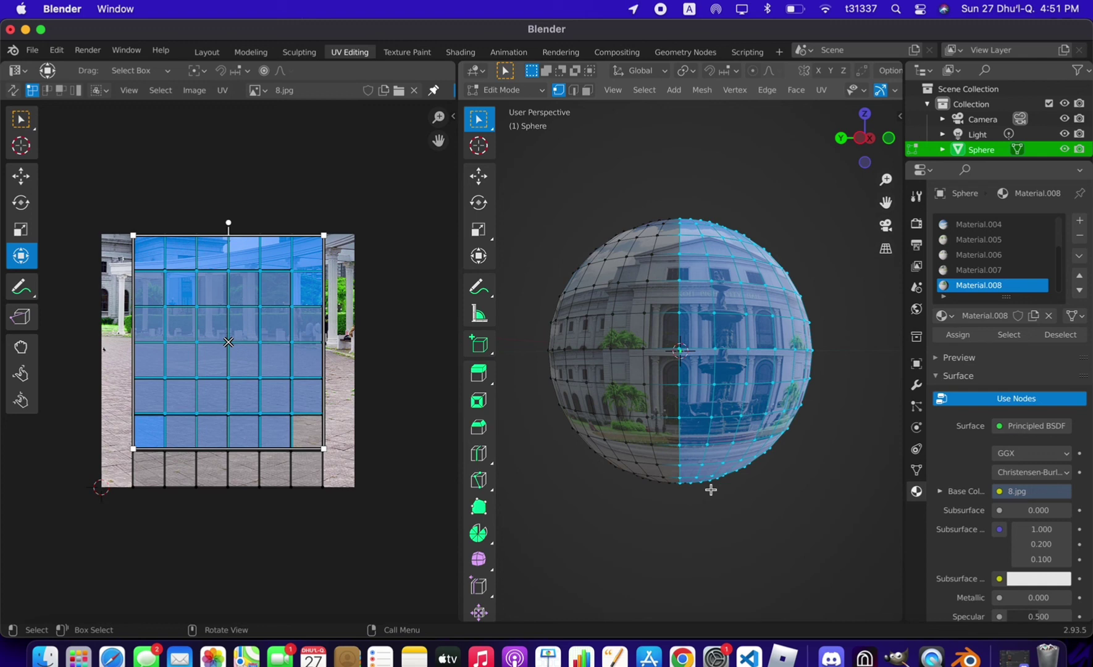
# - Deselect the sphere's vertices and close Effect House's TikTok preview QR popup
pyautogui.click(719, 531)
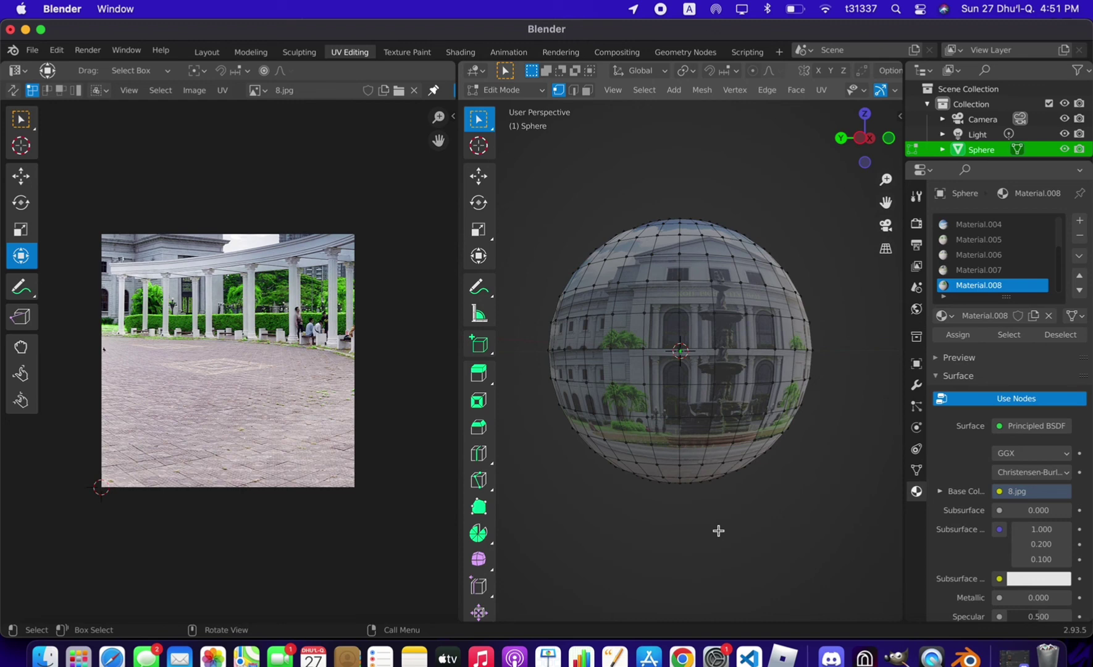
pyautogui.click(865, 657)
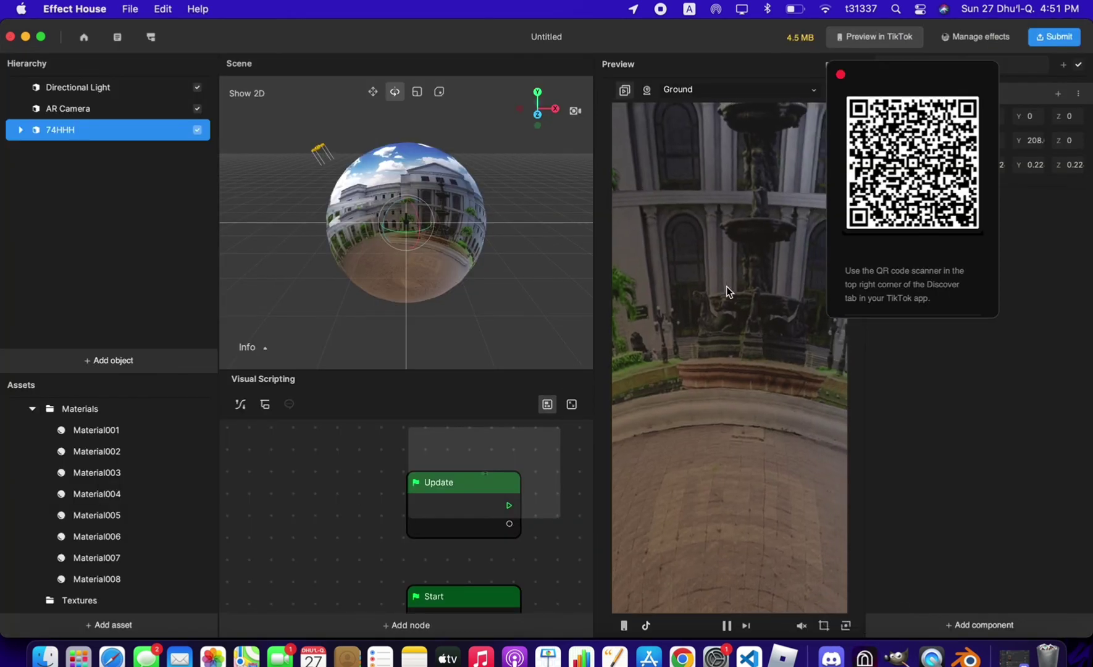
pyautogui.click(726, 286)
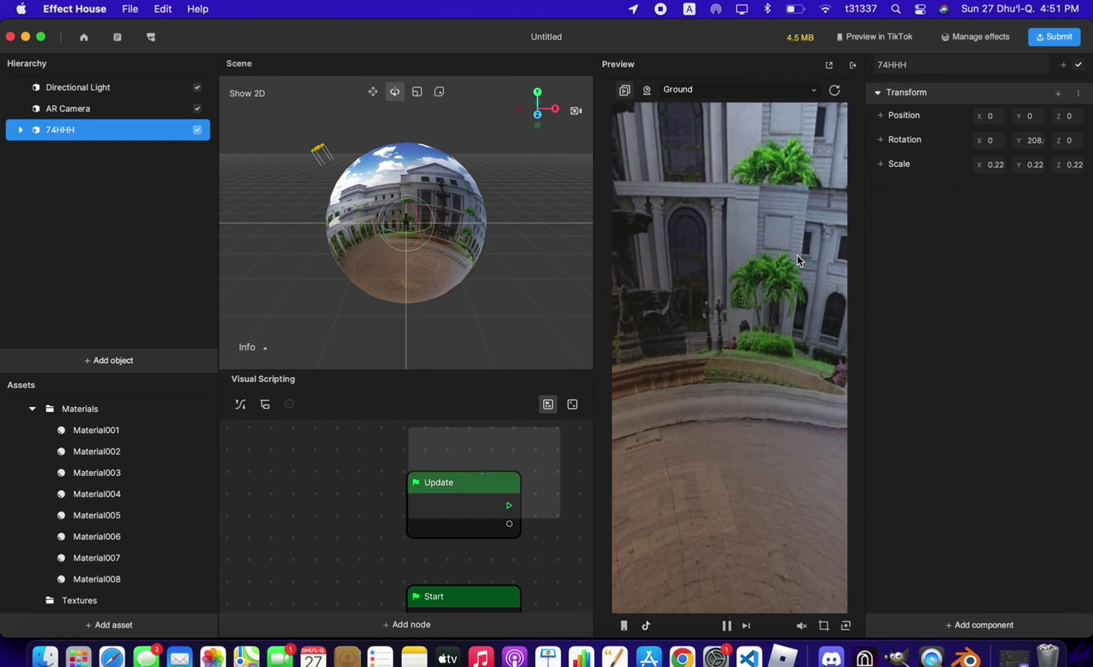